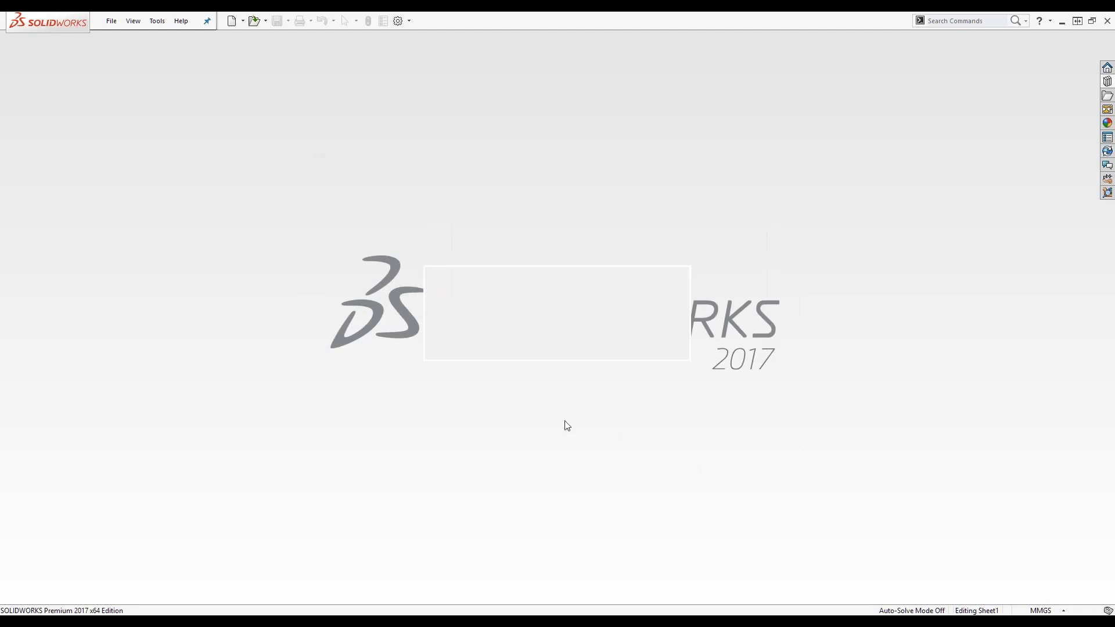
- Create the part for the imported flat pattern from the Part_MM training template and dismiss the sketch repair check
left_click(279, 231)
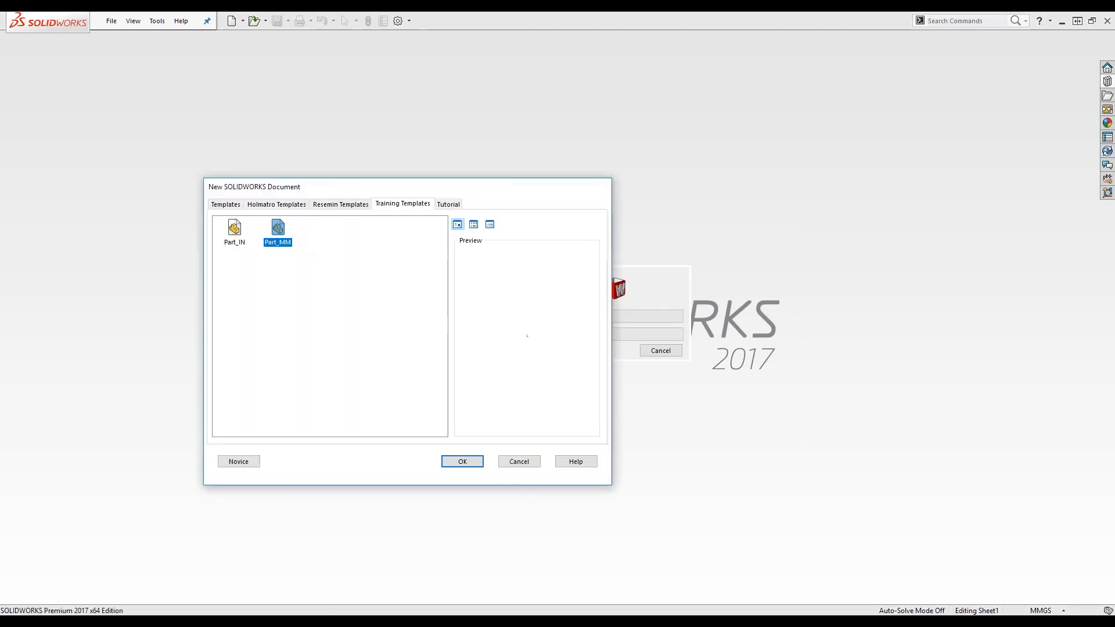
left_click(462, 462)
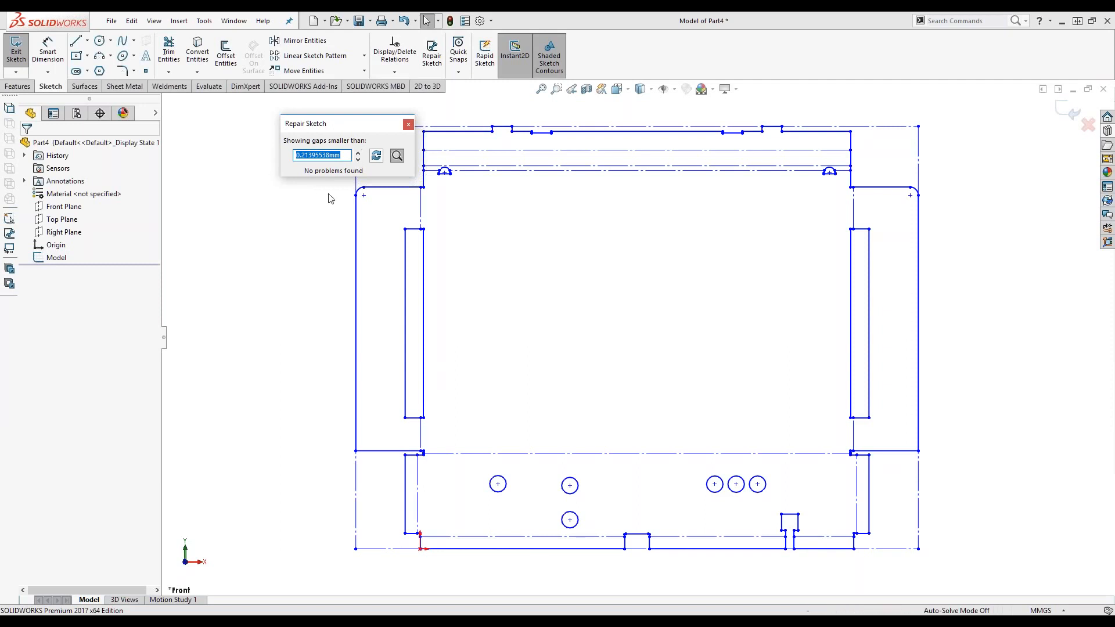
left_click(408, 125)
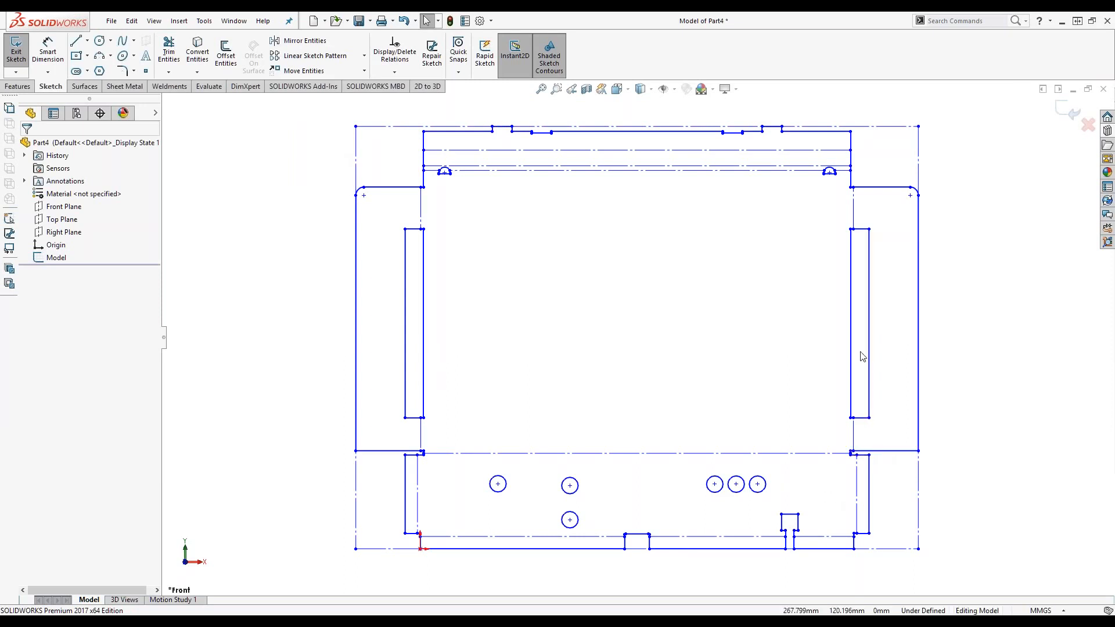
- Sketch a vertical construction line joining the midpoints of the upper and lower edges of the flat pattern's bounding rectangle
key("l")
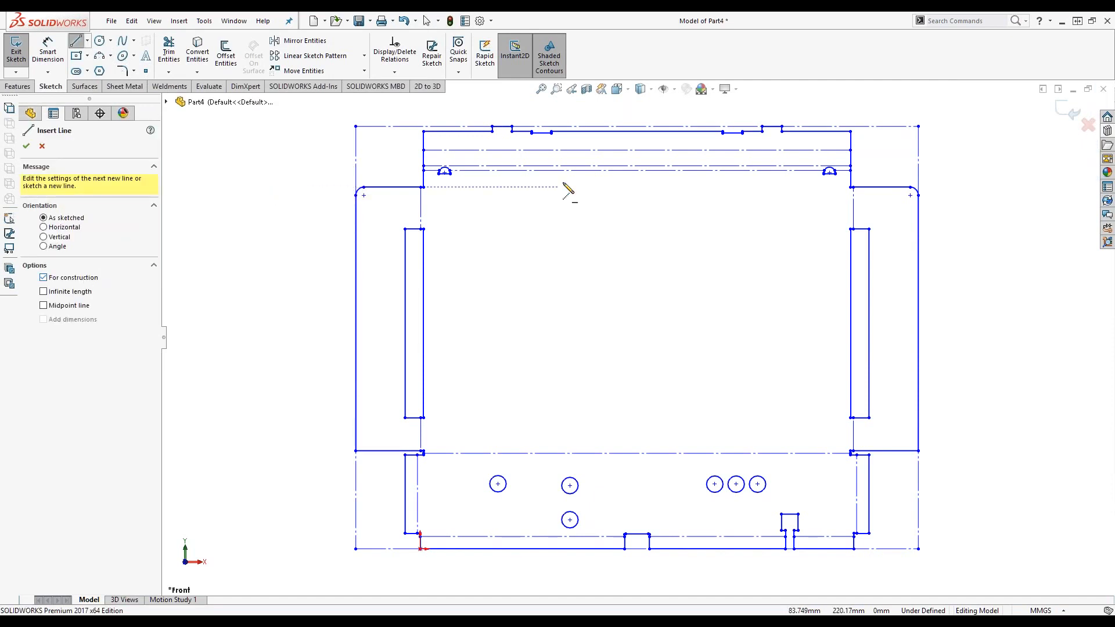
left_click(637, 126)
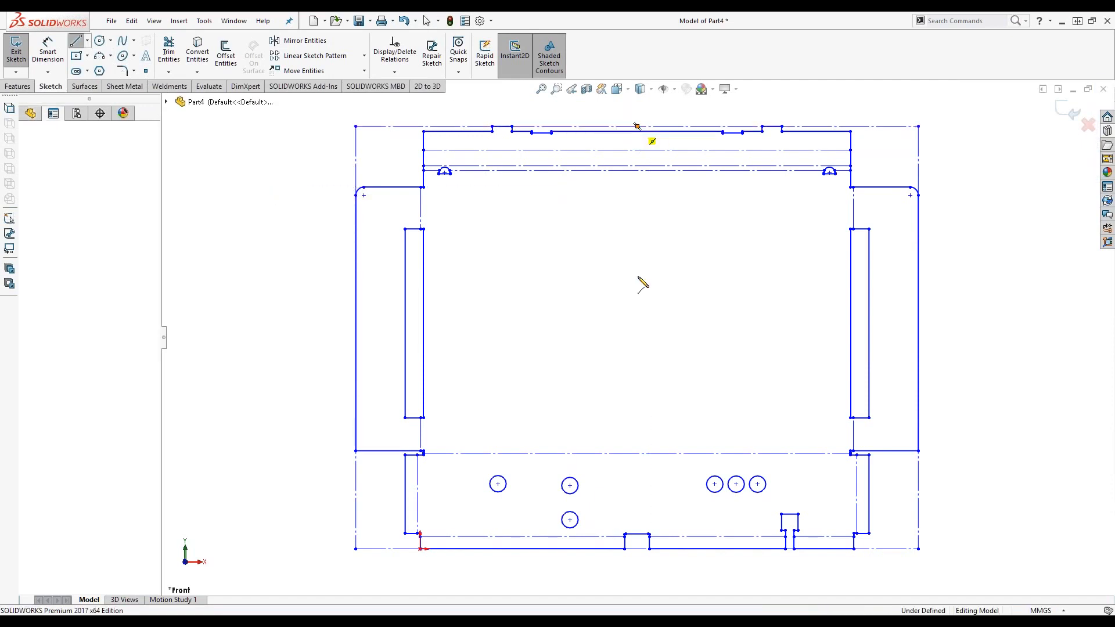
left_click(637, 549)
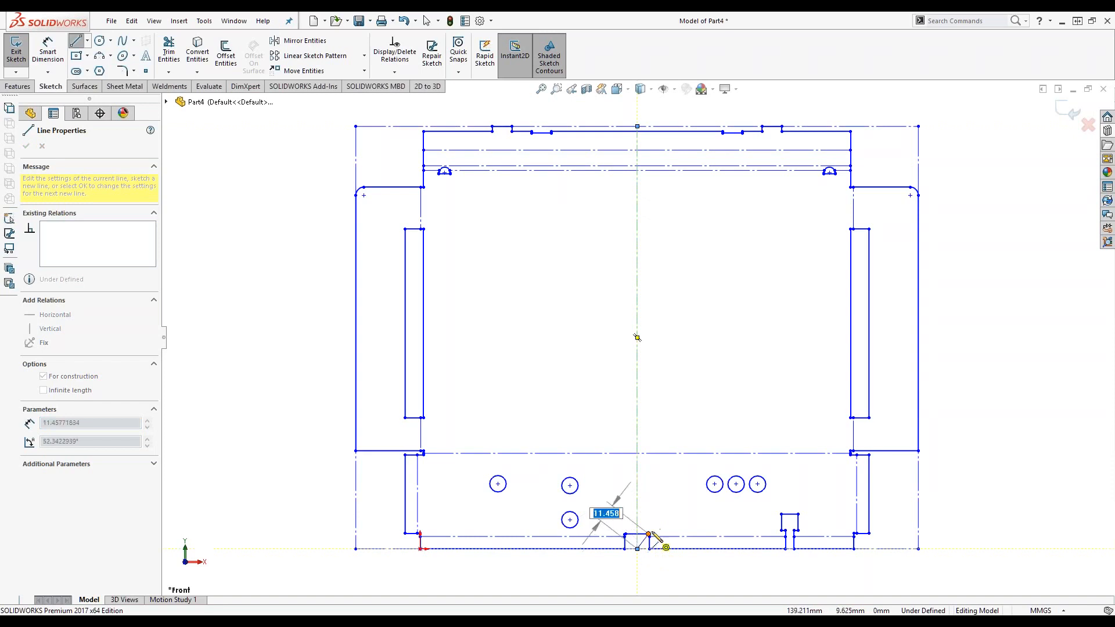
key("Escape")
- Sketch a horizontal midpoint construction line from the vertical centreline's midpoint to the bounding rectangle's side edge, and exit the sketch
left_click(87, 305)
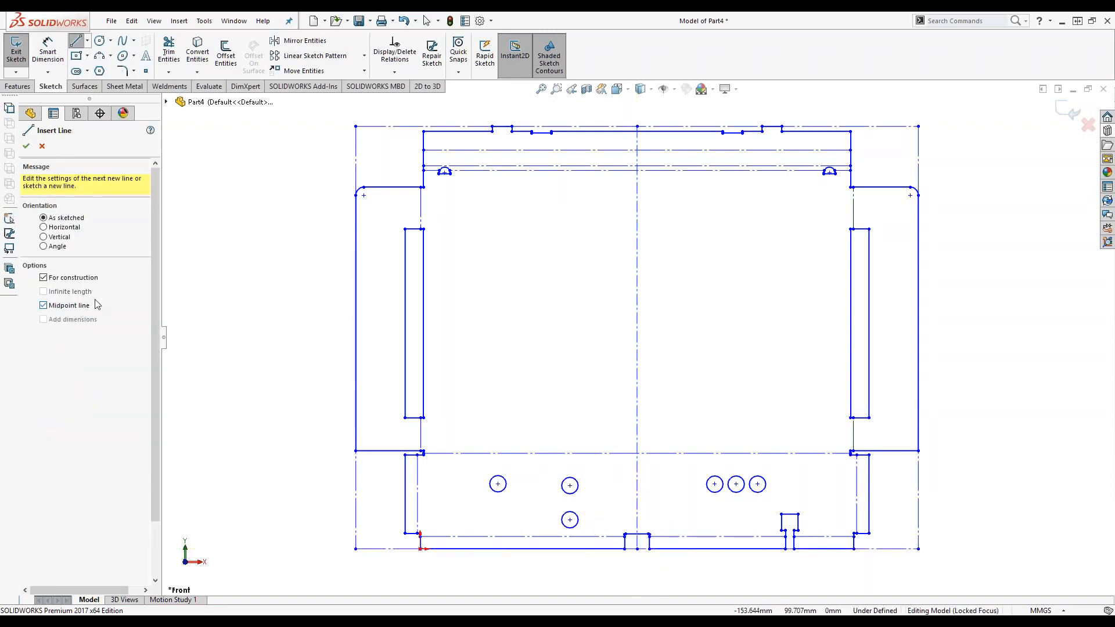
left_click(637, 338)
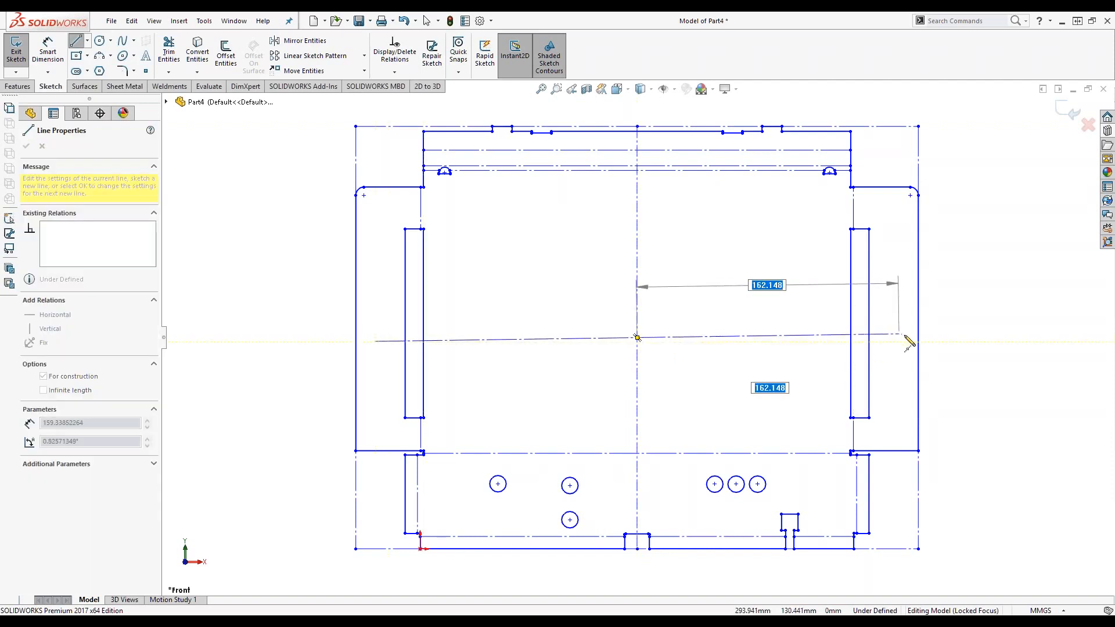
left_click(920, 348)
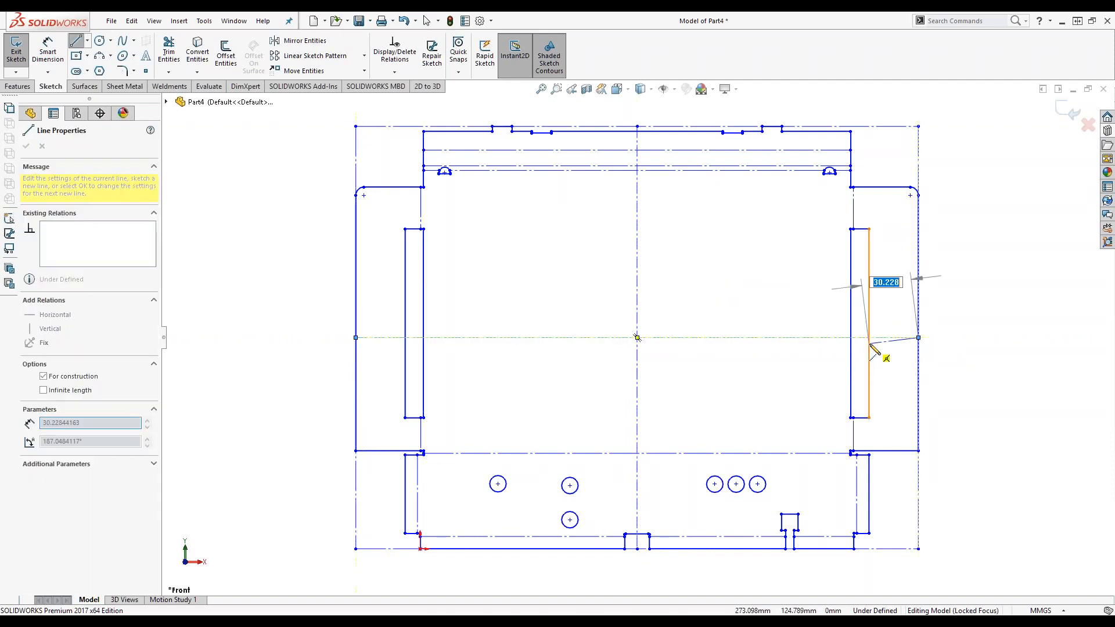
key("Escape")
key("Escape")
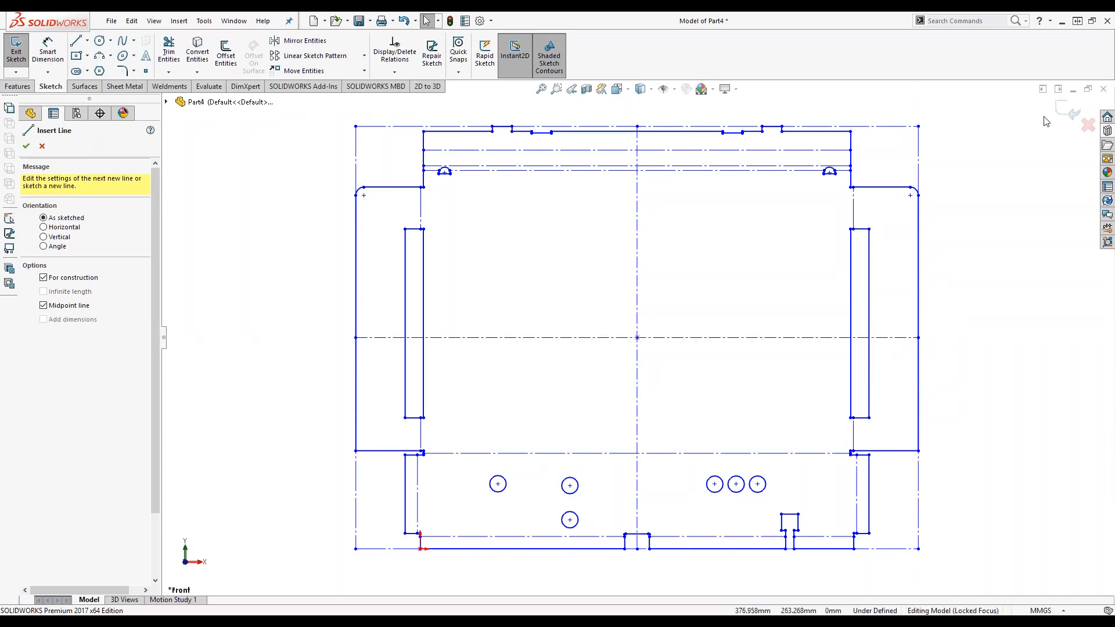
left_click(1072, 113)
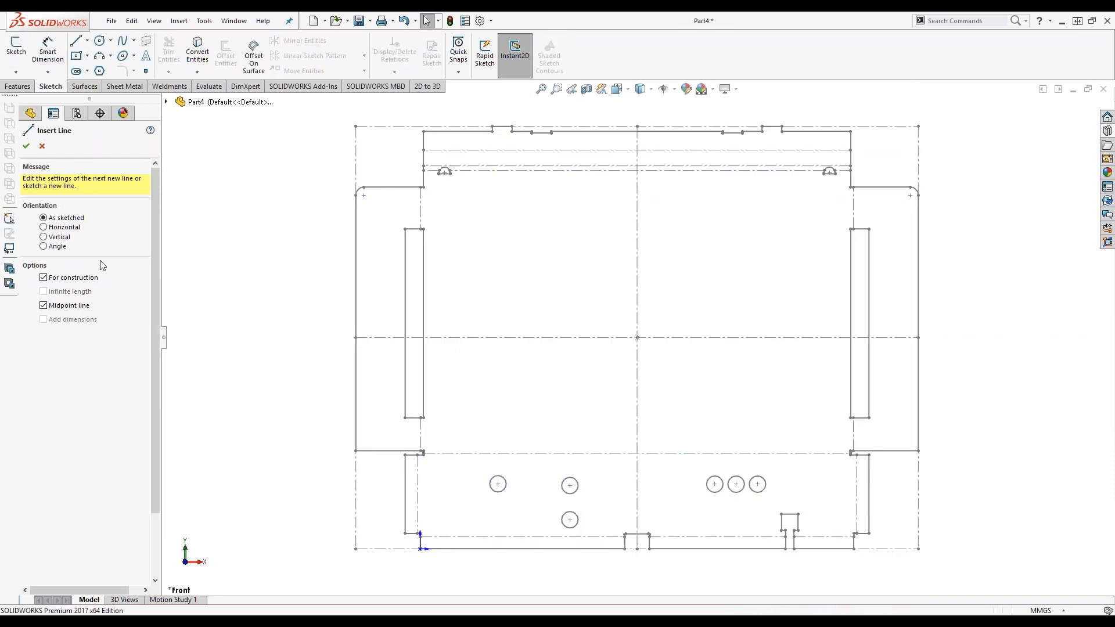
middle_click_drag(281, 273, 284, 250)
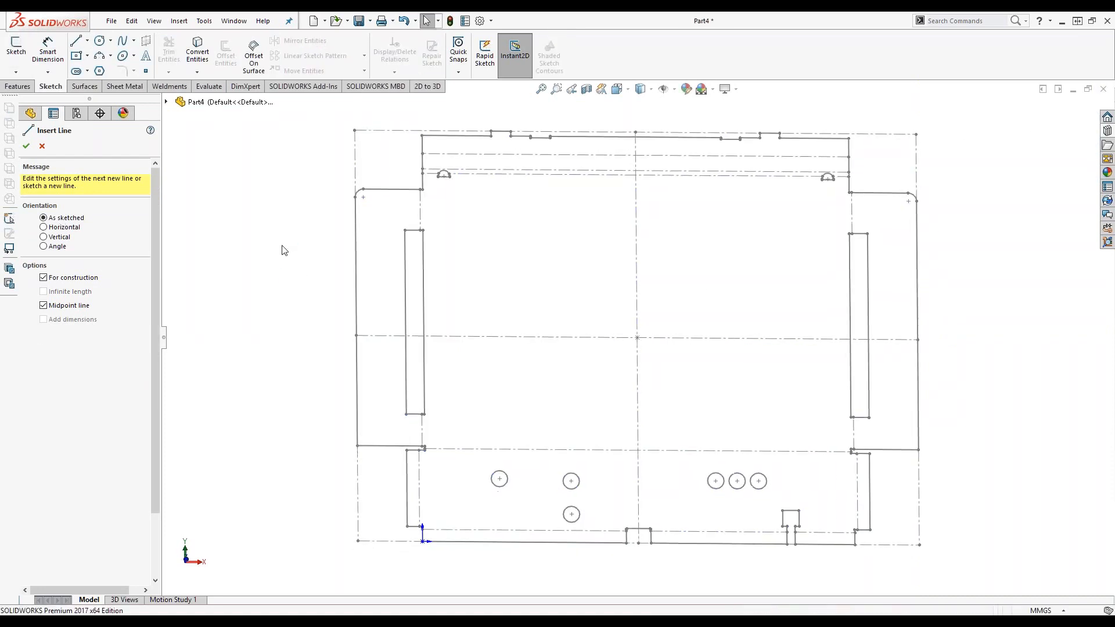
left_click(42, 146)
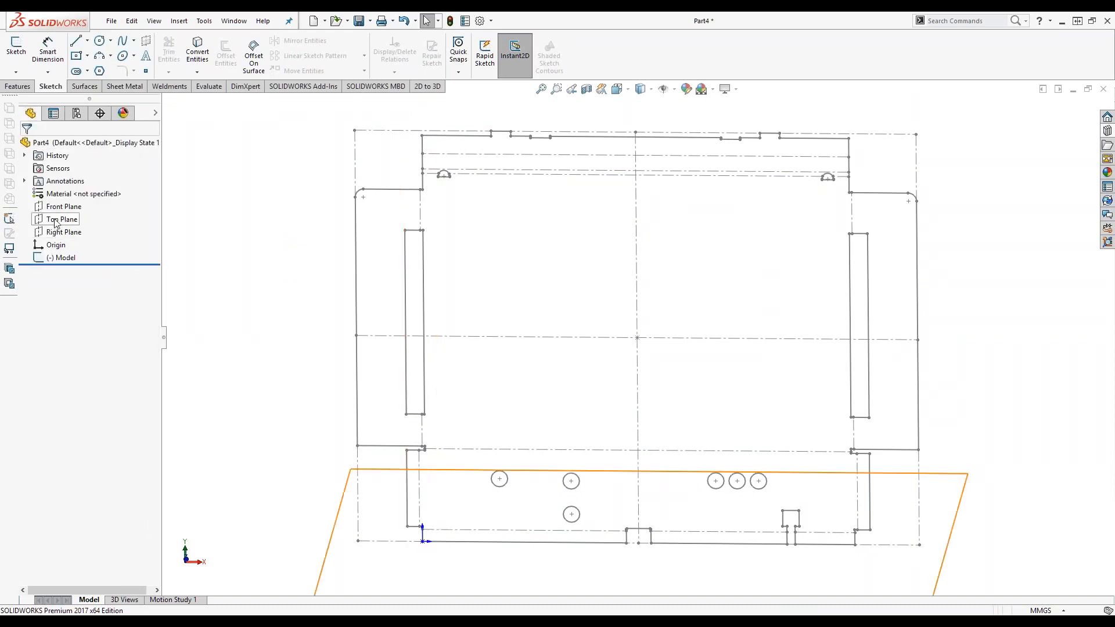
- Change the sketch plane of the Model sketch from the Front Plane to the Top Plane
mouse_move(56, 209)
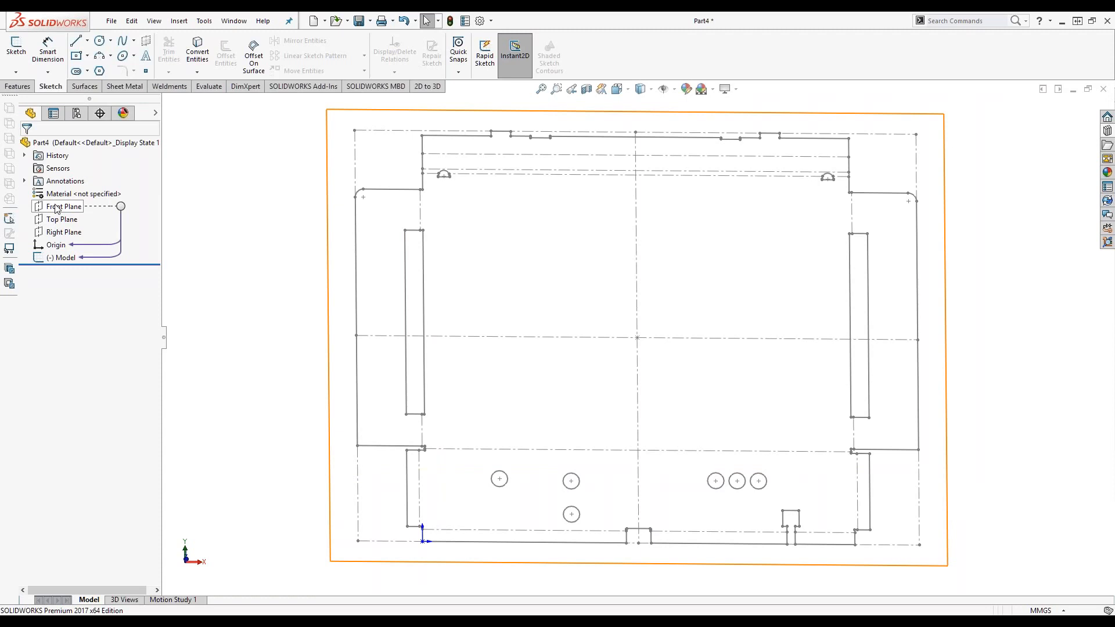
left_click(68, 257)
left_click(90, 223)
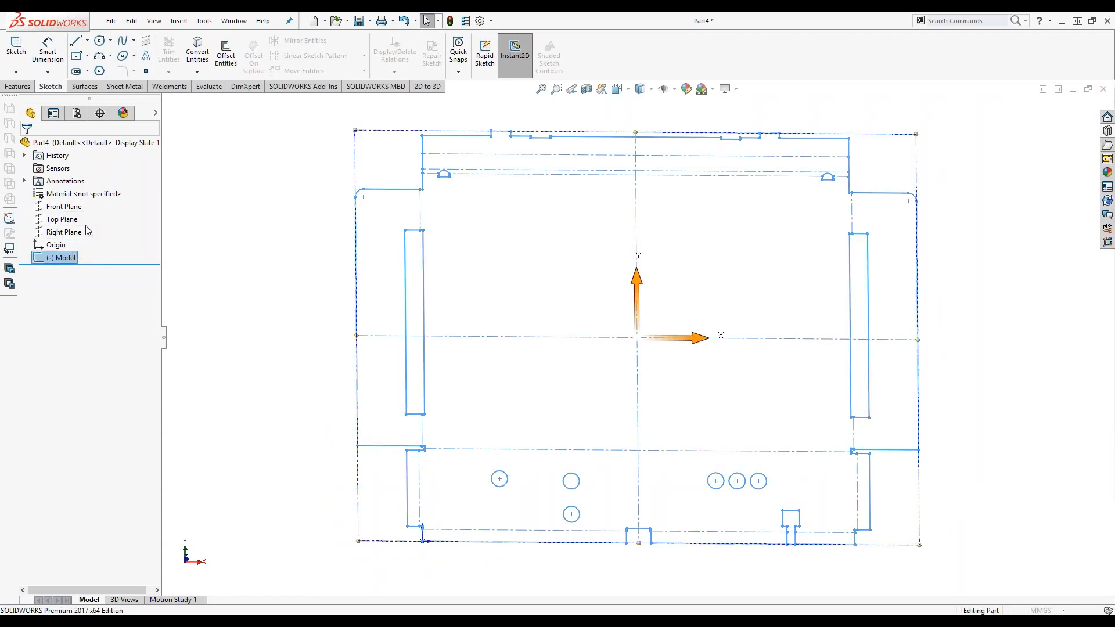
left_click(166, 102)
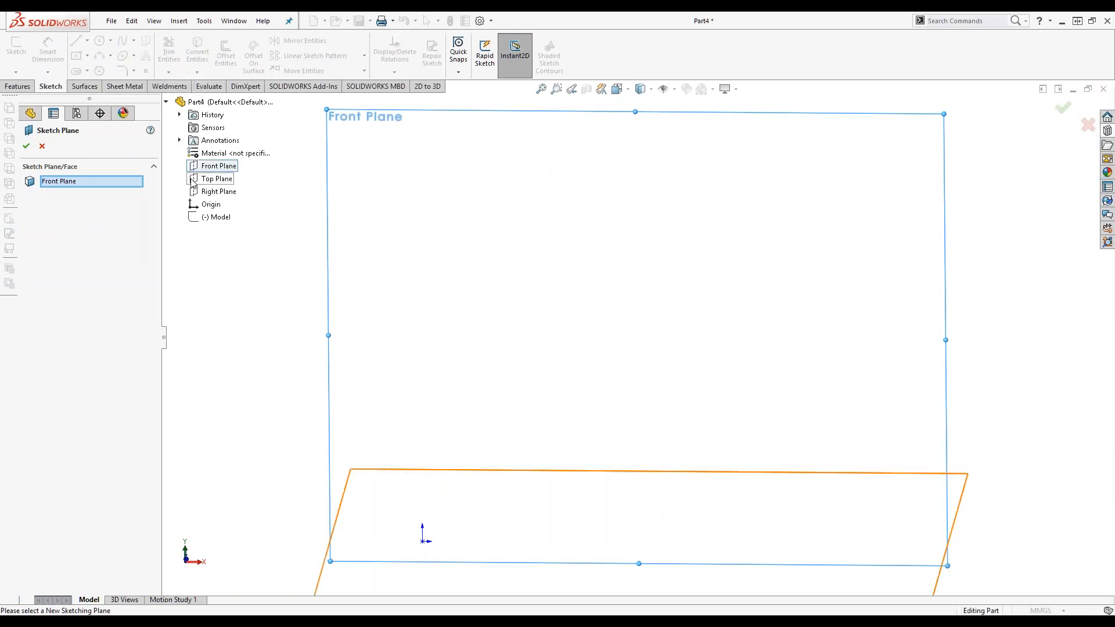
left_click(216, 179)
left_click(26, 146)
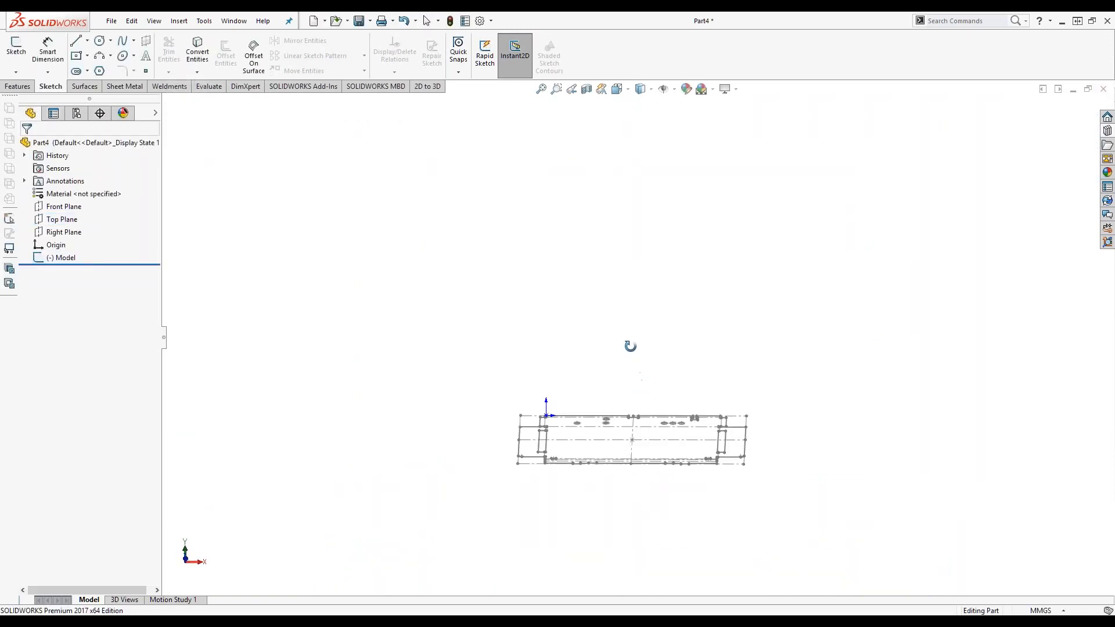
- Create a sketch on the Top Plane containing the flat pattern's entire outer contour as converted entities, and exit it
key("space")
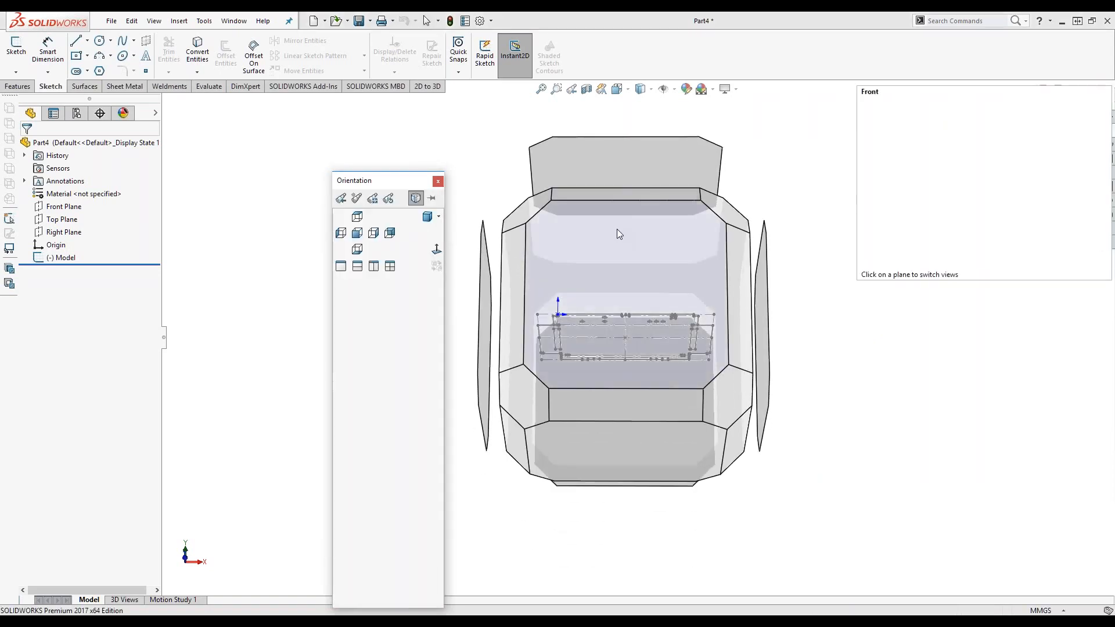
left_click(360, 217)
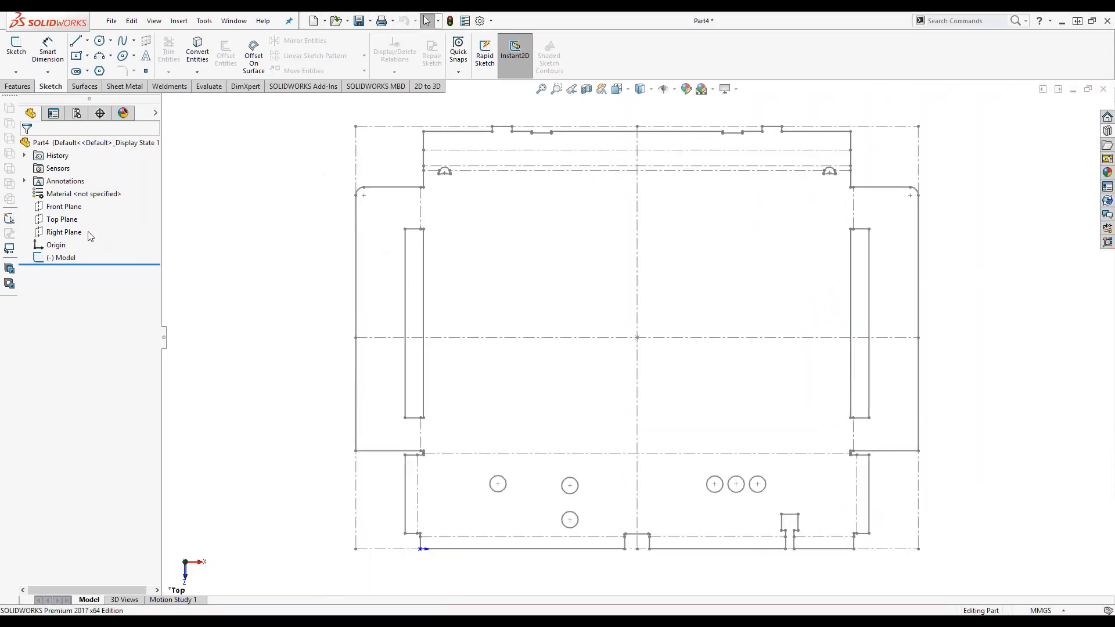
left_click(62, 218)
left_click(87, 206)
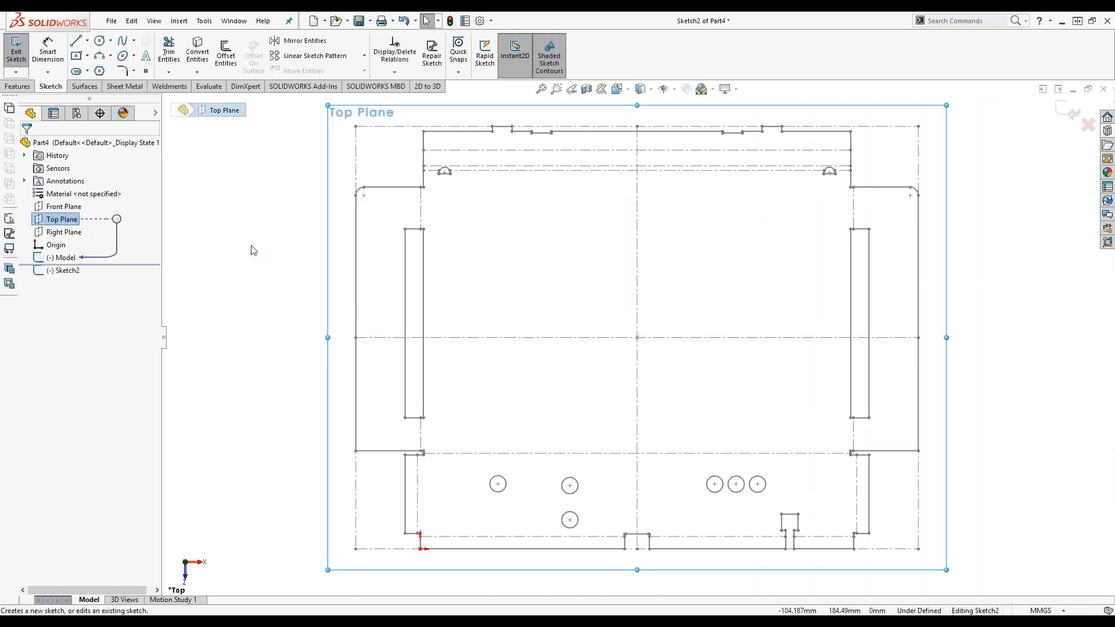
right_click(397, 191)
left_click(418, 195)
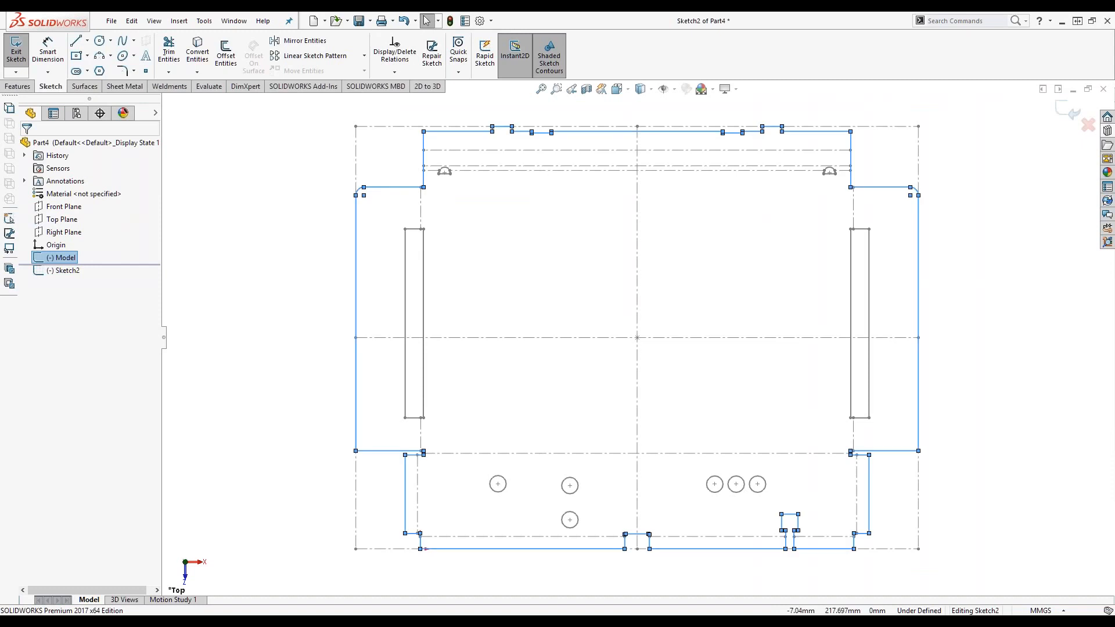
left_click(197, 52)
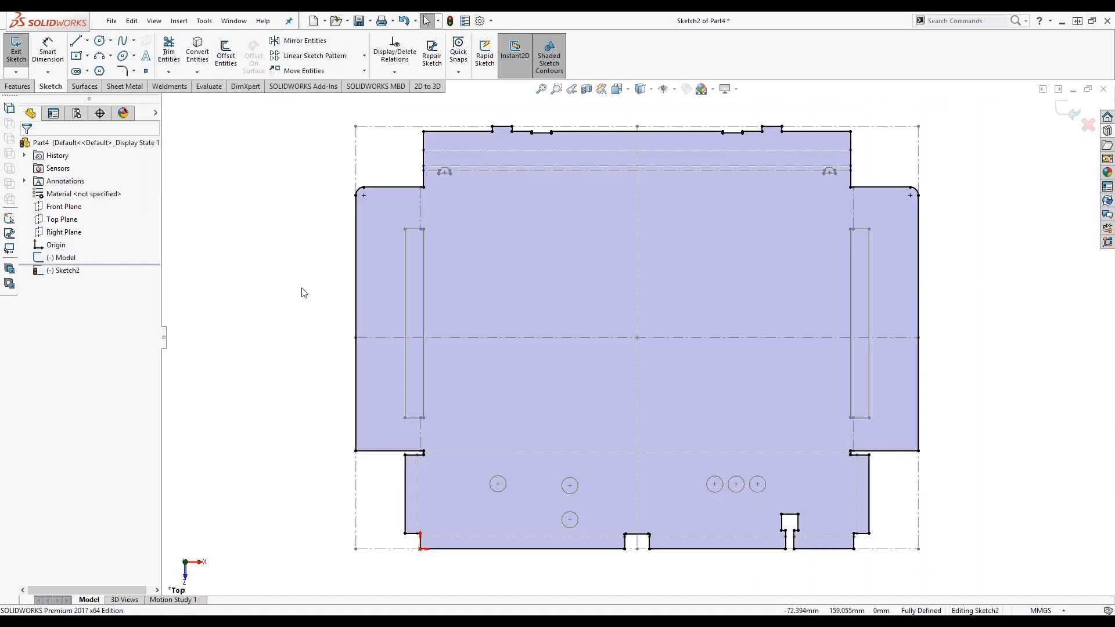
double_click(256, 279)
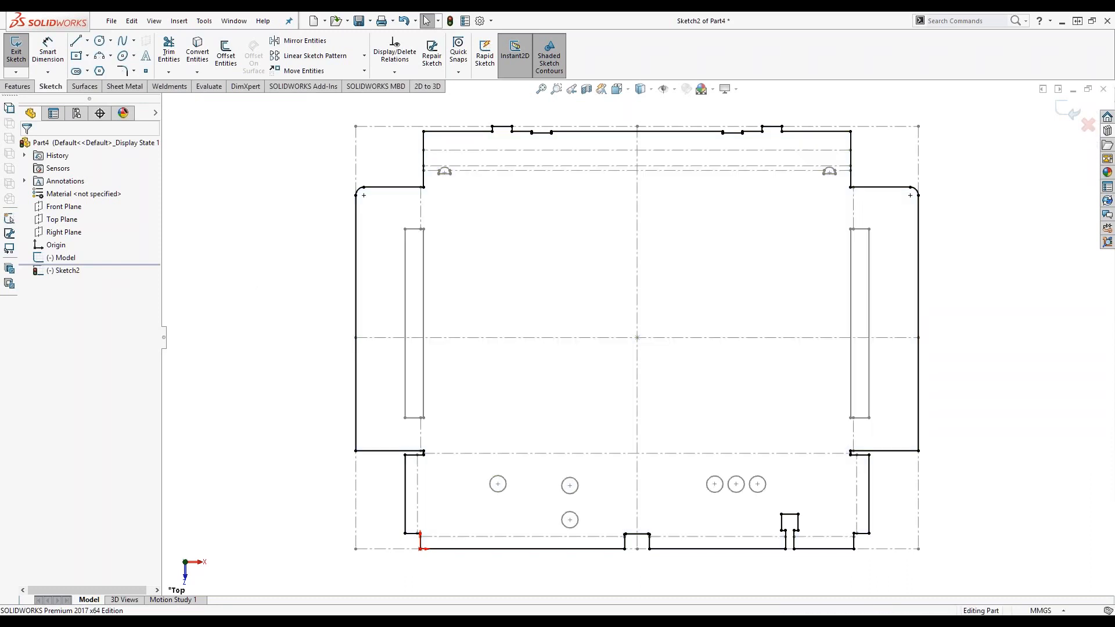
left_click(55, 223)
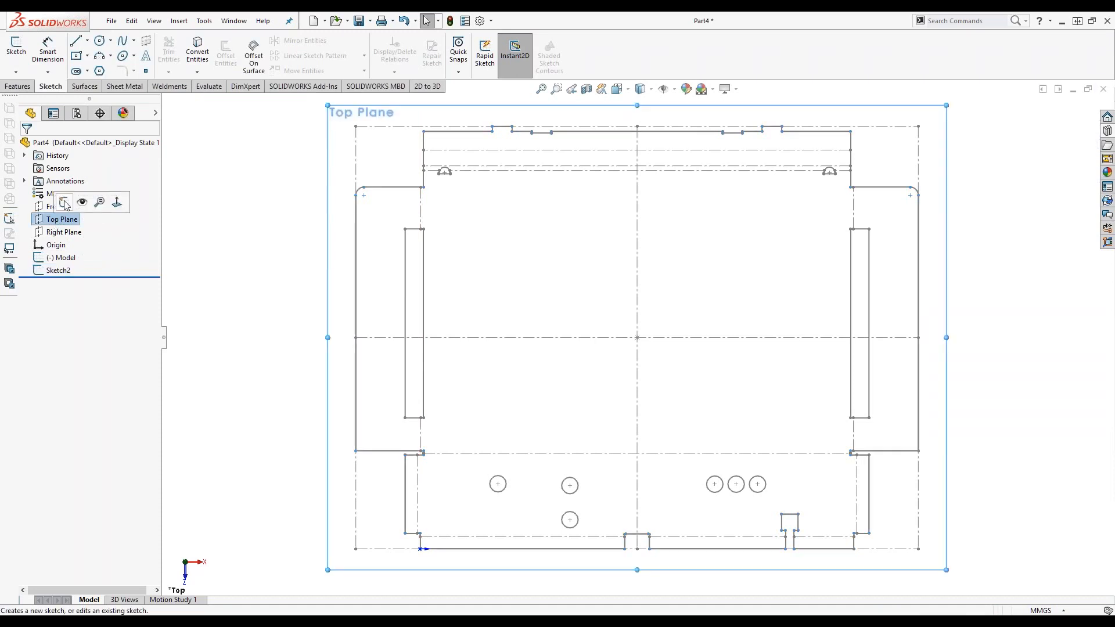
left_click(64, 203)
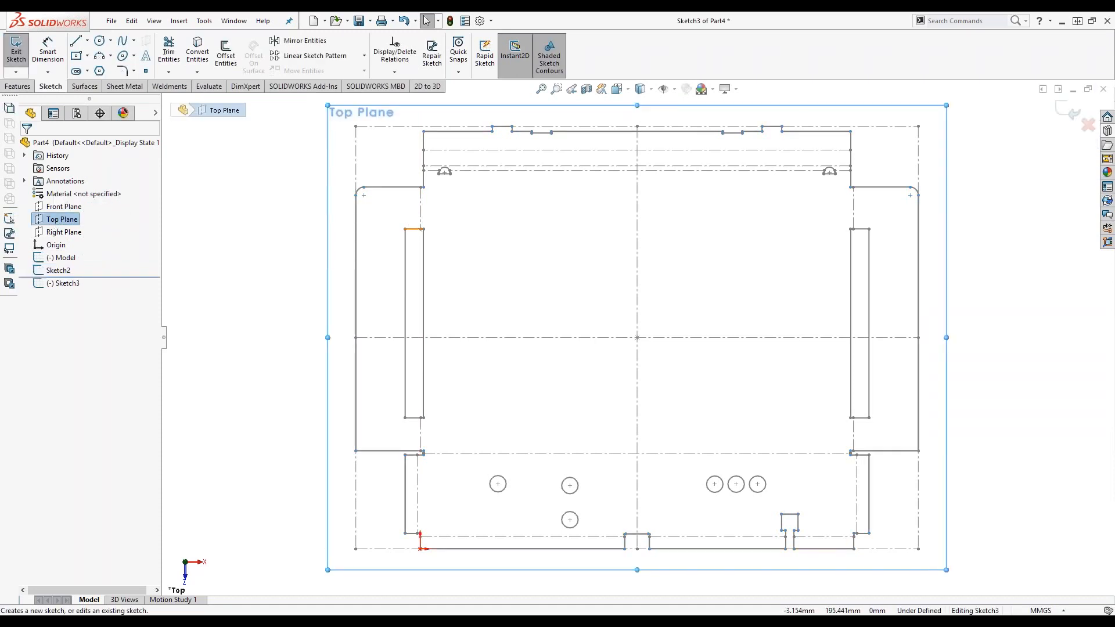
right_click(414, 229)
left_click(435, 236)
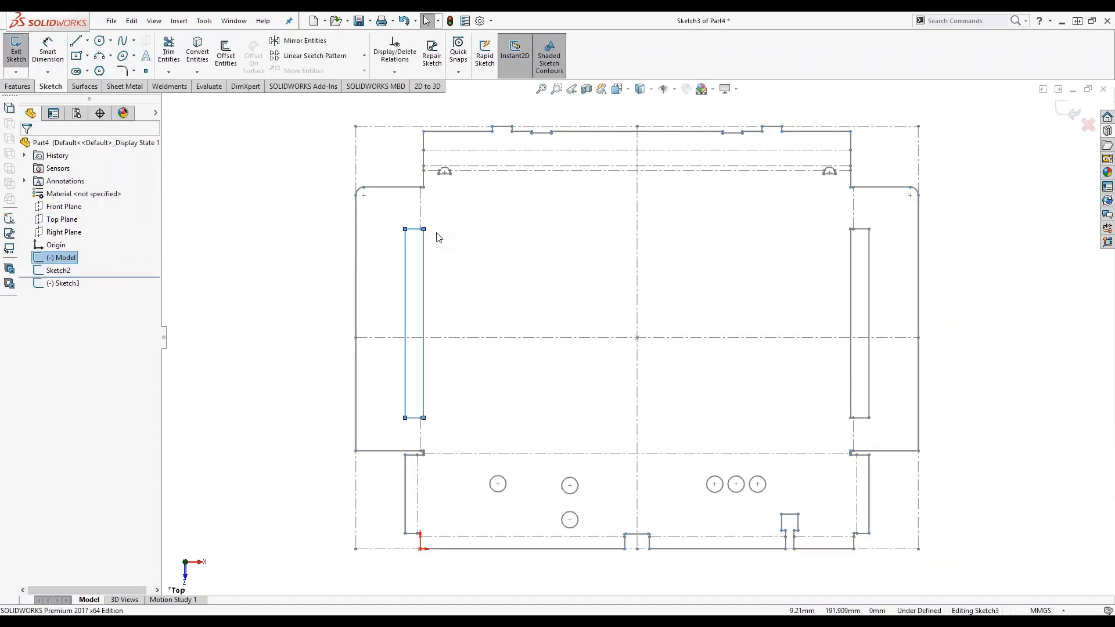
right_click(443, 170)
left_click(476, 174)
right_click(829, 172)
left_click(865, 177)
right_click(860, 229)
left_click(888, 235)
left_click(760, 481, "ctrl")
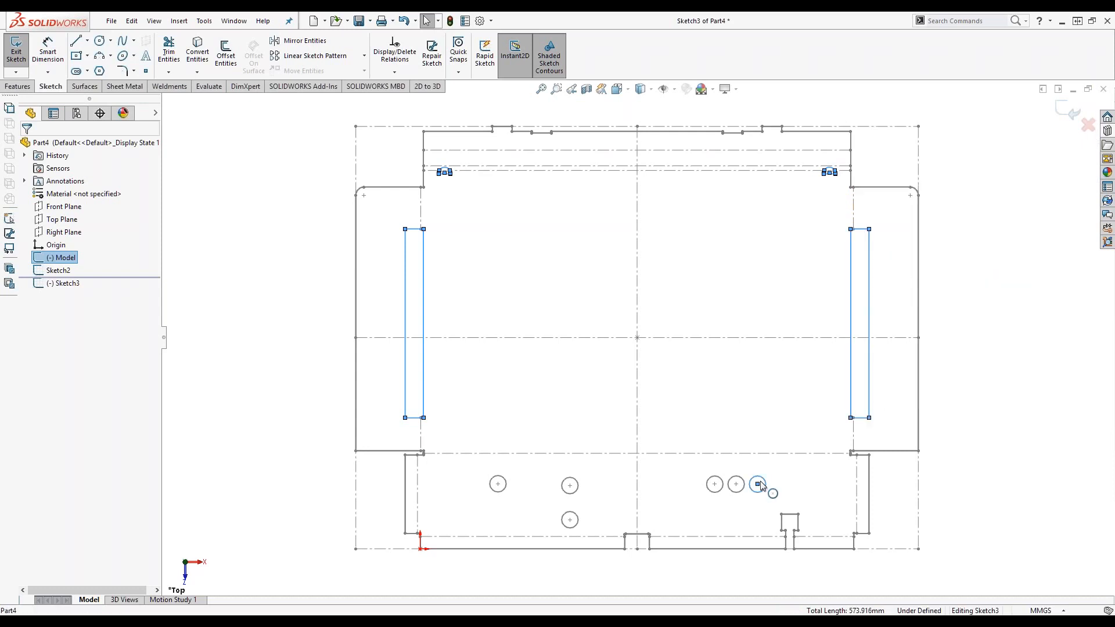
left_click(741, 489, "ctrl")
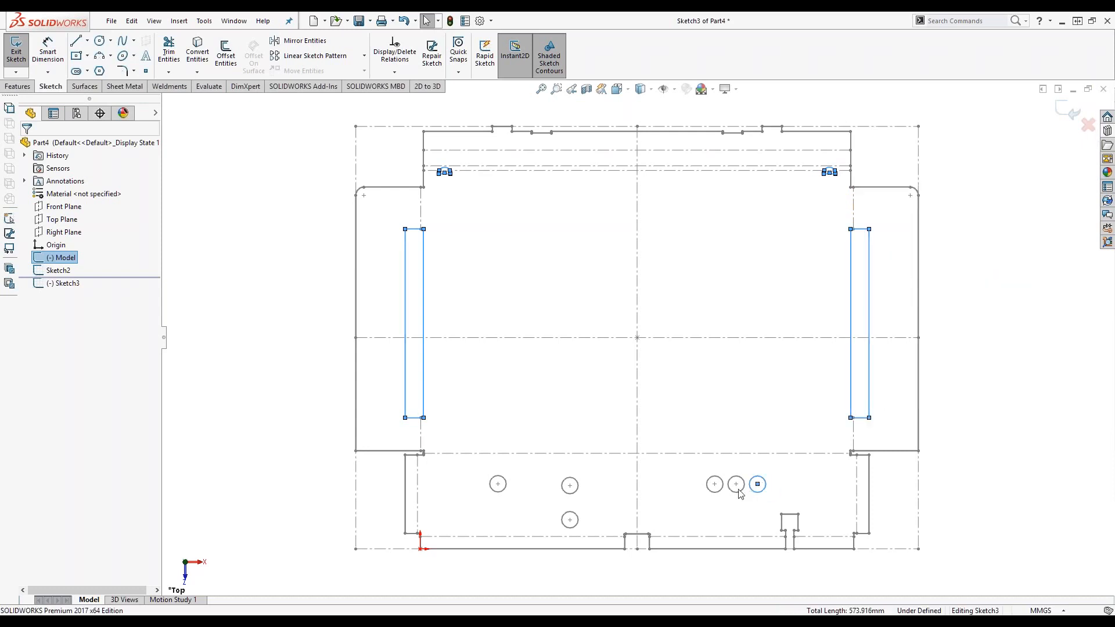
left_click(706, 492, "ctrl")
left_click(577, 489, "ctrl")
left_click(573, 532, "ctrl")
left_click(1087, 125)
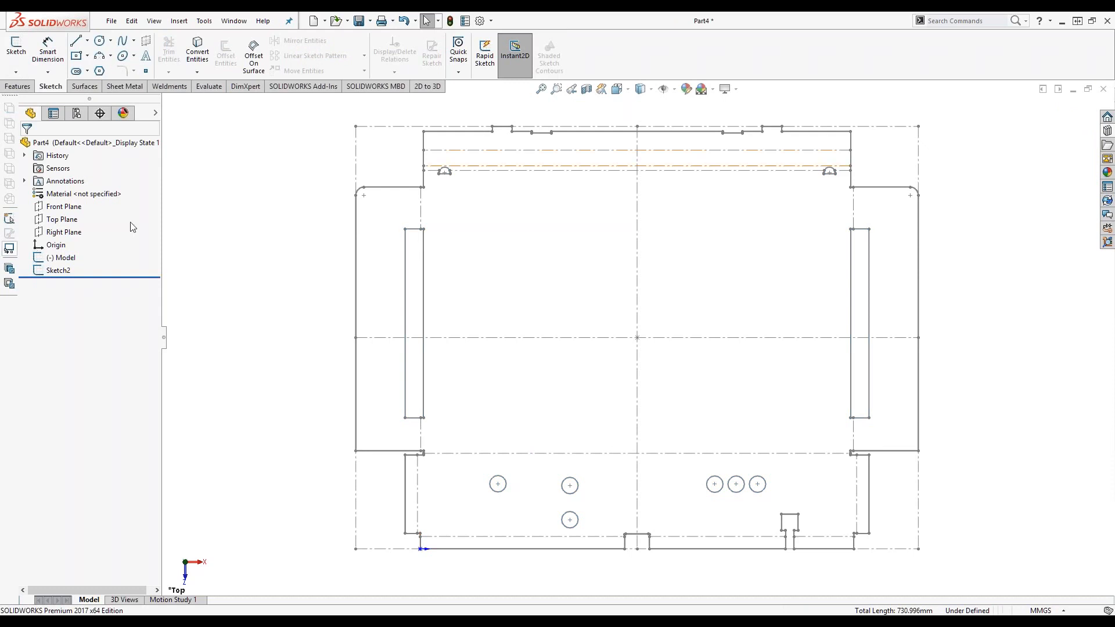
left_click(64, 270)
left_click(80, 239)
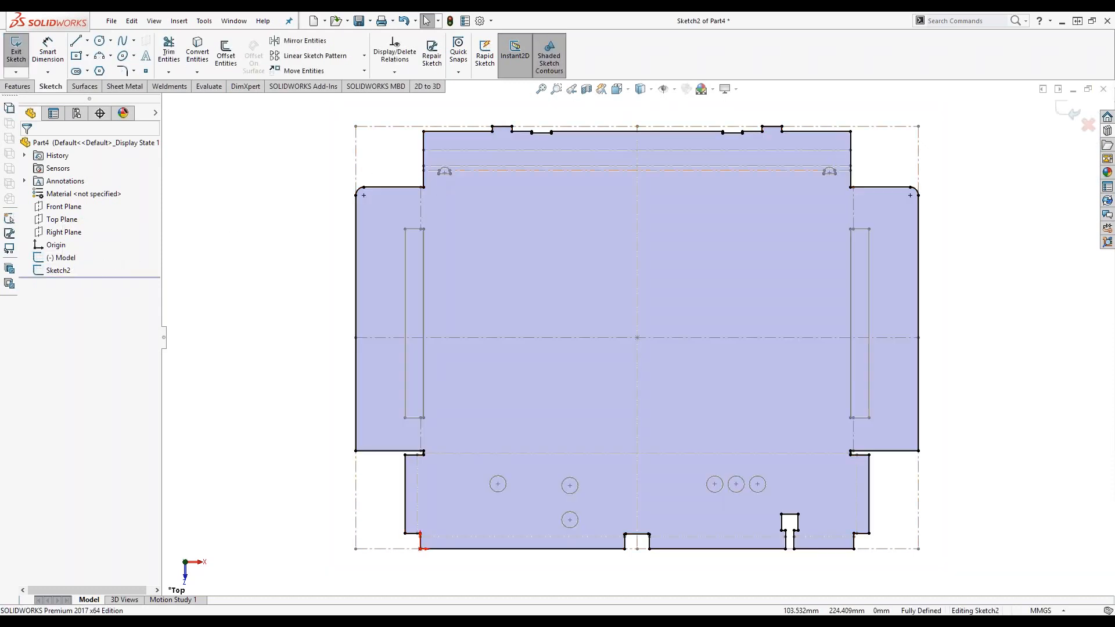
double_click(285, 215)
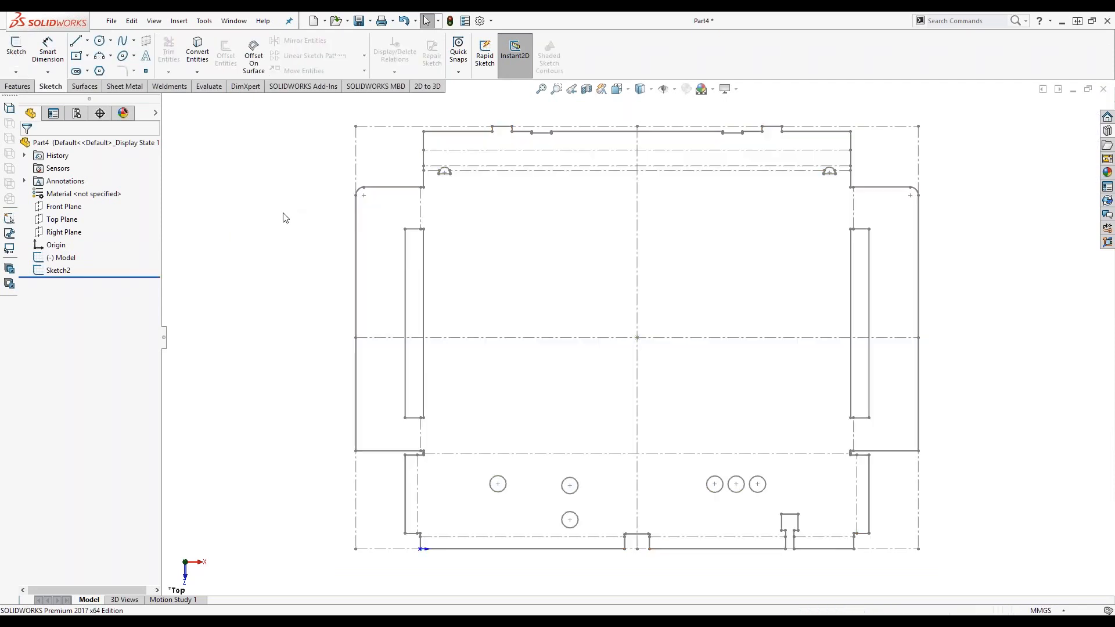
- In a new Top Plane sketch, convert the two long side slots, the two small rounded cutouts and the six circular holes
left_click(57, 220)
left_click(73, 197)
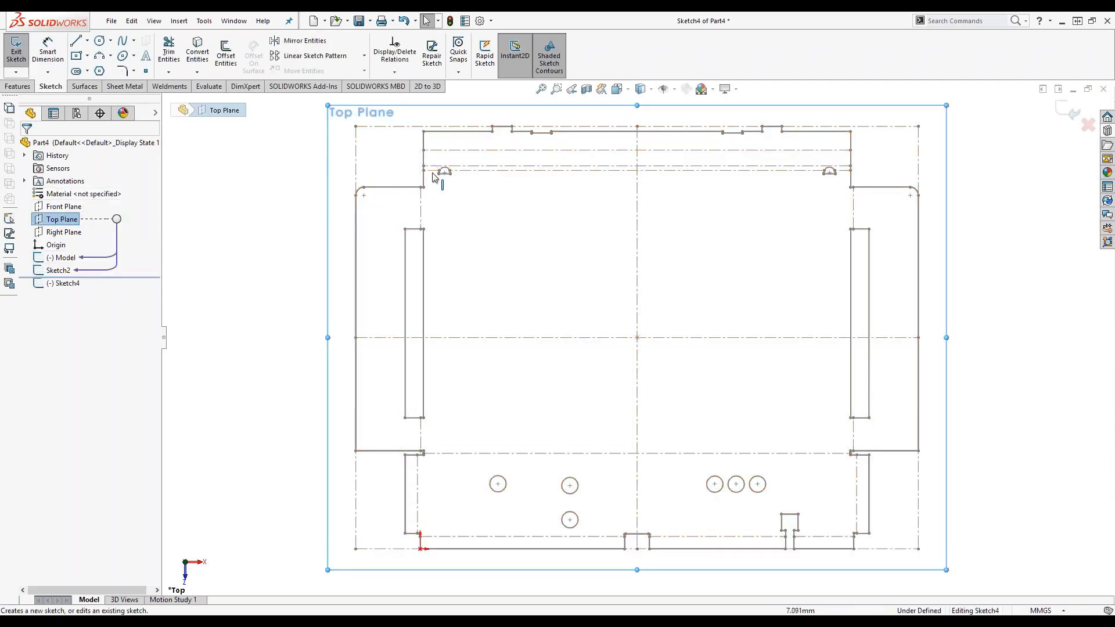
right_click(414, 229)
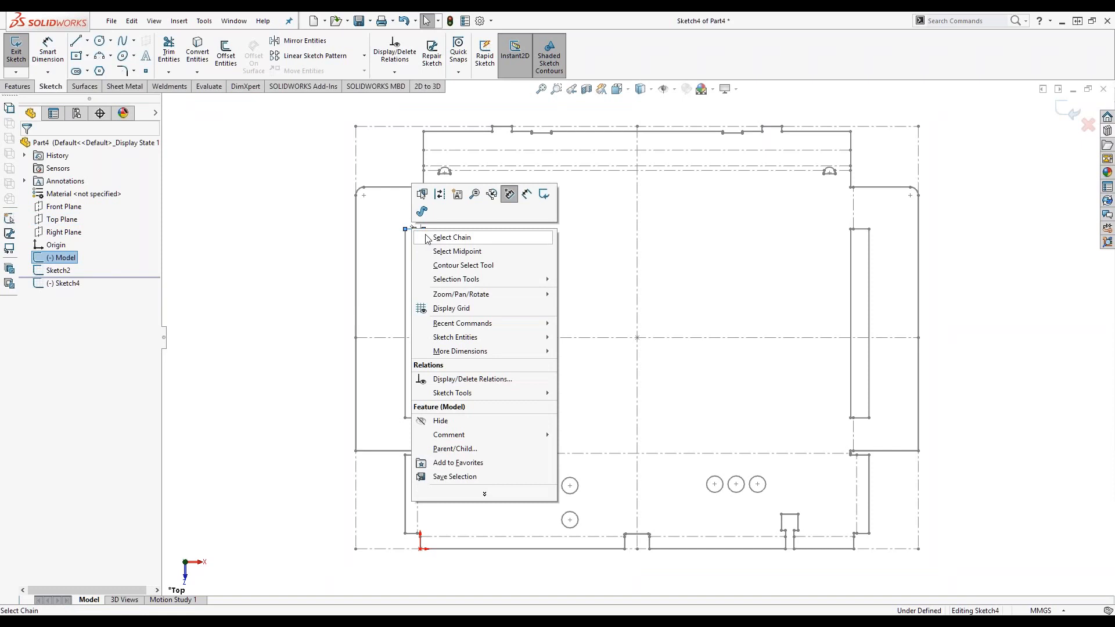
left_click(452, 237)
right_click(449, 172)
left_click(475, 179)
right_click(826, 171)
left_click(854, 174)
right_click(862, 233)
left_click(888, 239)
left_click(763, 491, "ctrl")
left_click(742, 489, "ctrl")
left_click(720, 490, "ctrl")
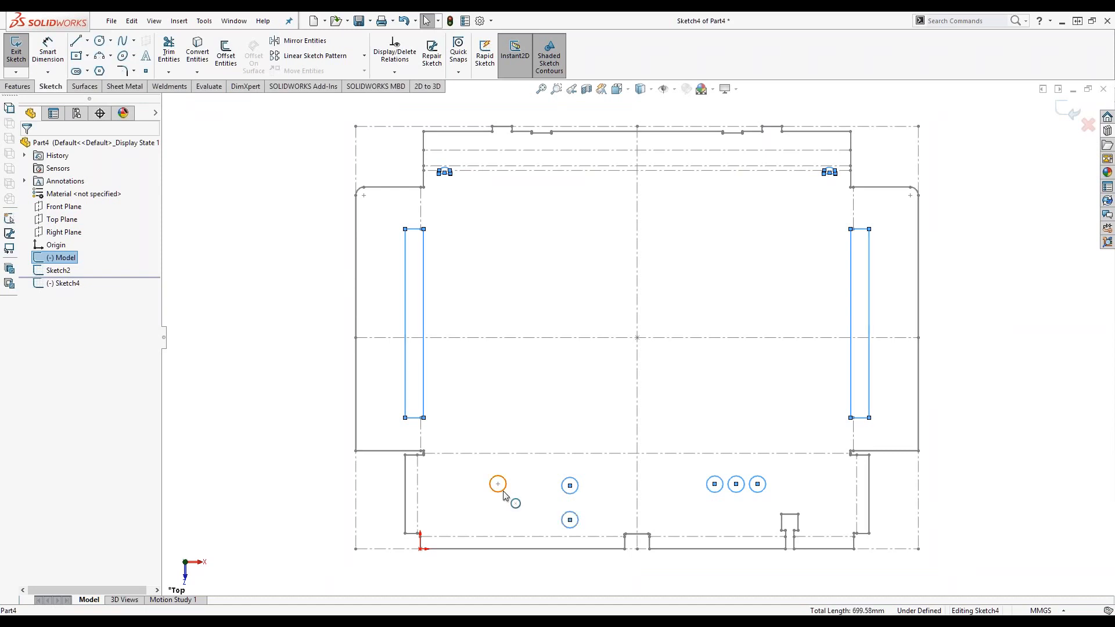
left_click(197, 51)
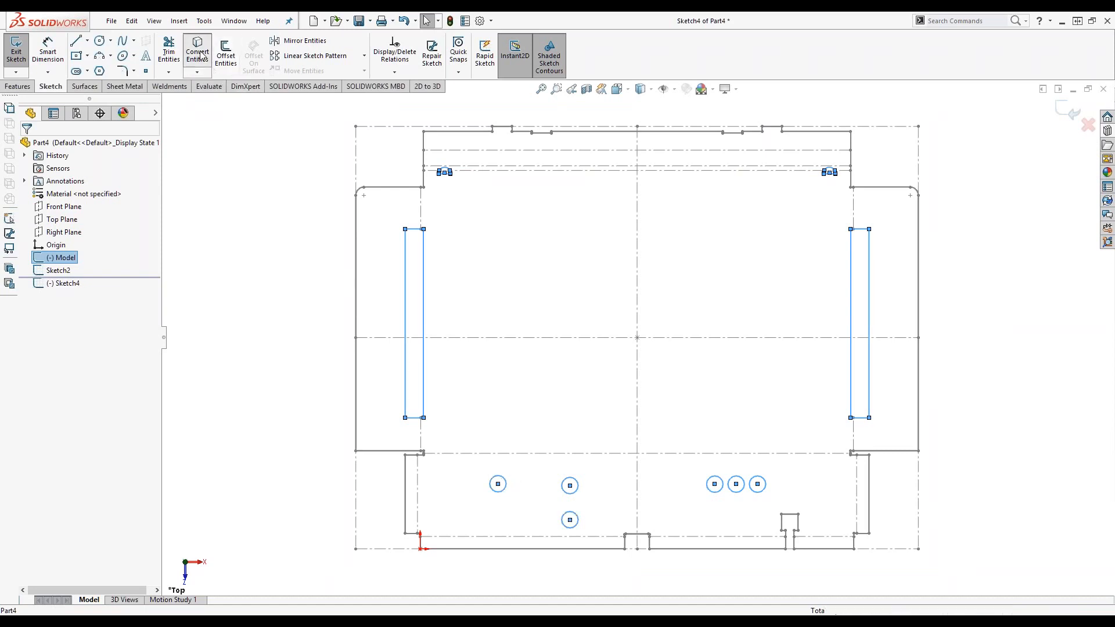
- Exit the cutout sketch and open a new sketch on the Top Plane
double_click(300, 231)
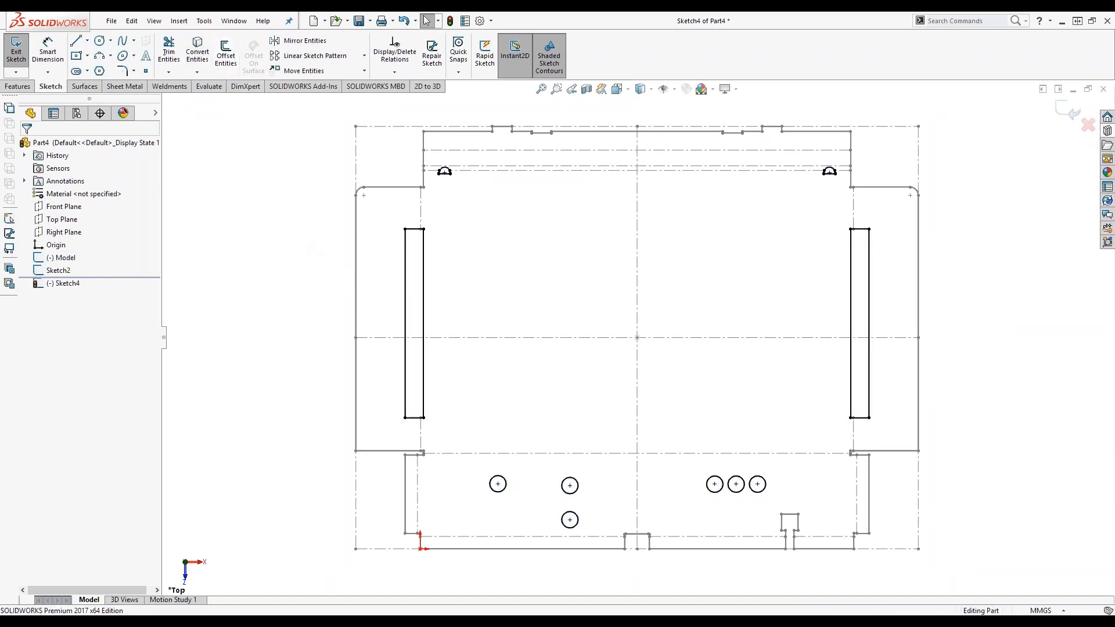
left_click(58, 220)
left_click(70, 204)
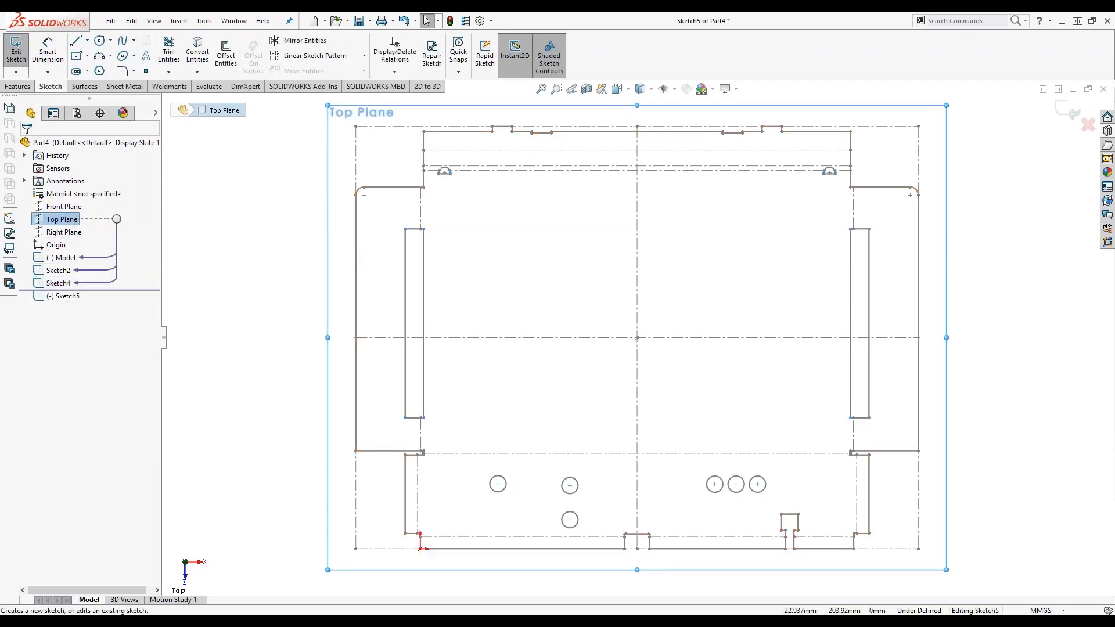
- Convert the flat pattern's bend lines along the central panel, both sides and the lower flaps from the Model sketch, and exit the sketch
left_click(420, 208)
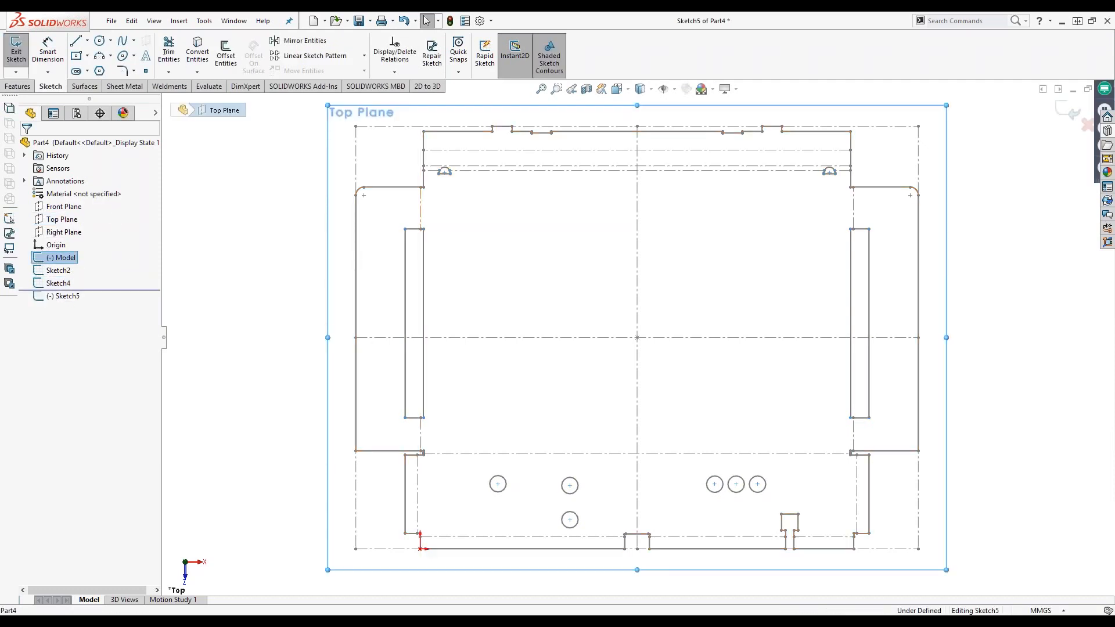
left_click(430, 170, "ctrl")
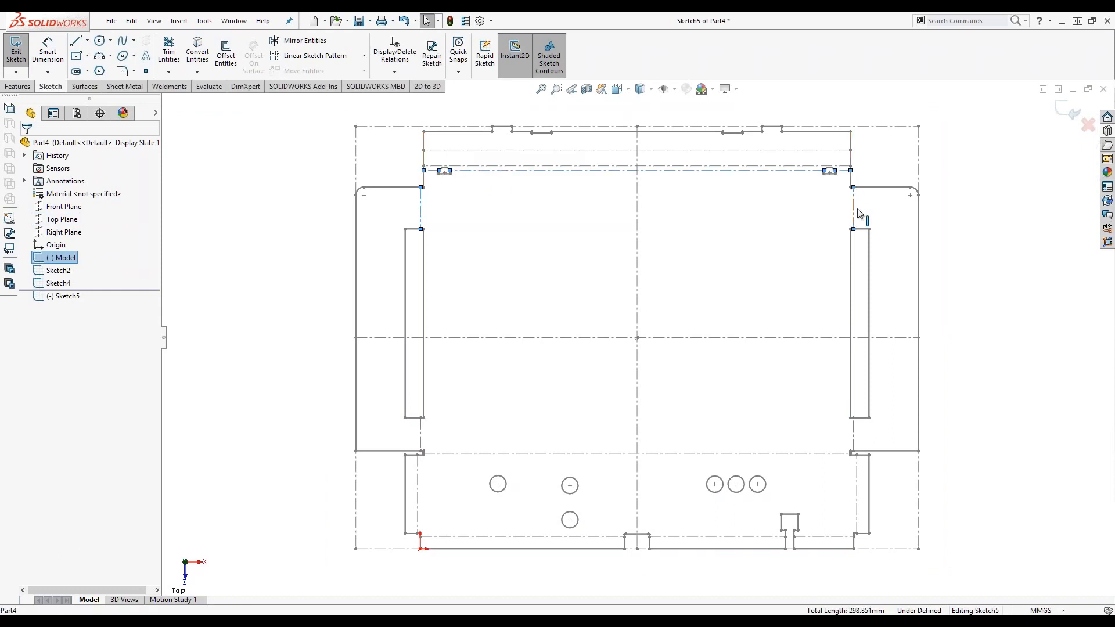
left_click(854, 439, "ctrl")
left_click(858, 467, "ctrl")
left_click(844, 453, "ctrl")
left_click(819, 537, "ctrl")
left_click(756, 537, "ctrl")
left_click(608, 537, "ctrl")
left_click(417, 494, "ctrl")
left_click(197, 52)
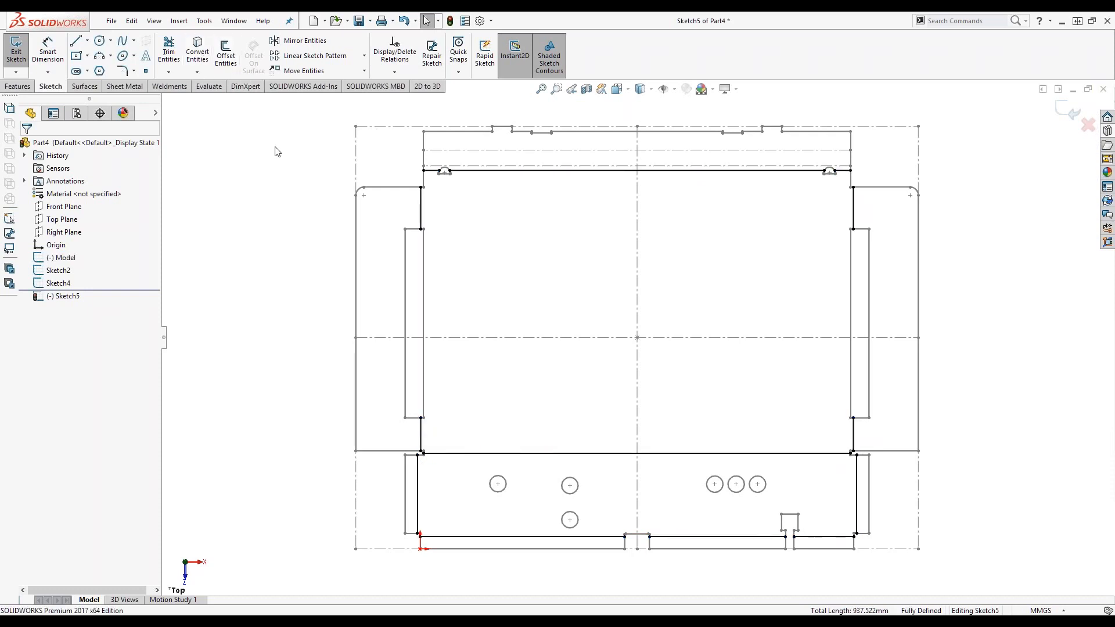
double_click(241, 279)
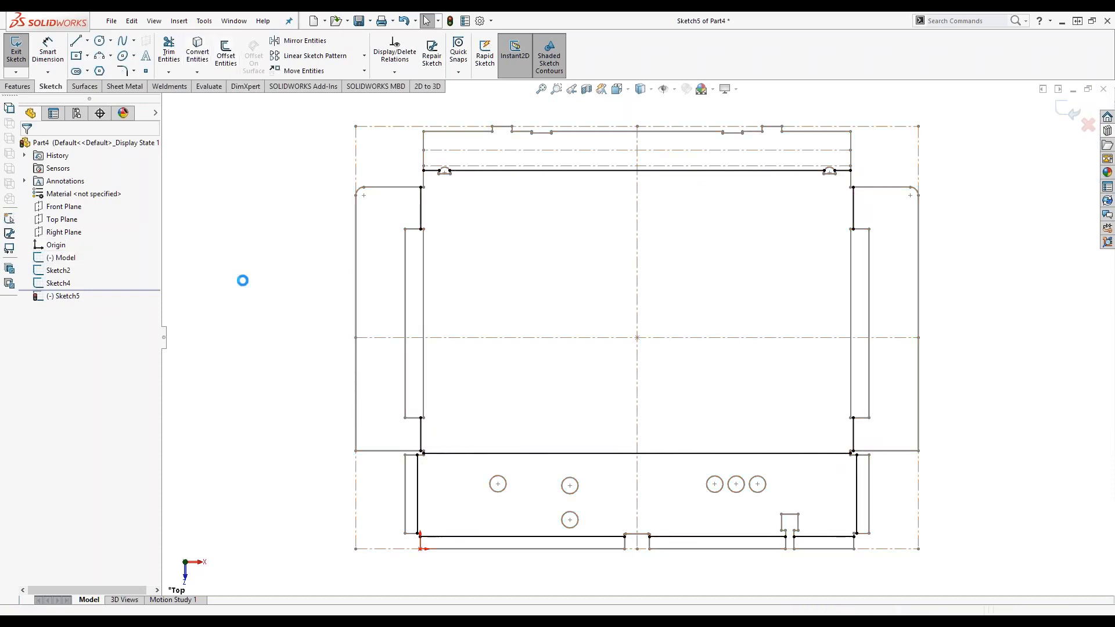
- Start a Base Flange from the outer contour sketch and base it on the COMMON STEEL MM gauge table
left_click(57, 271)
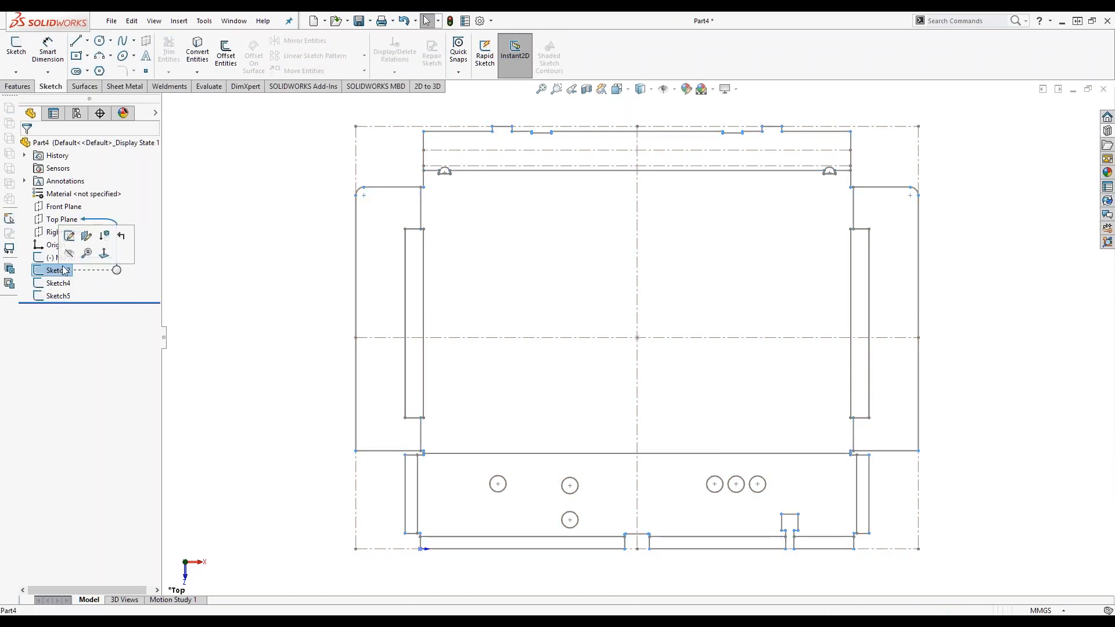
left_click(125, 85)
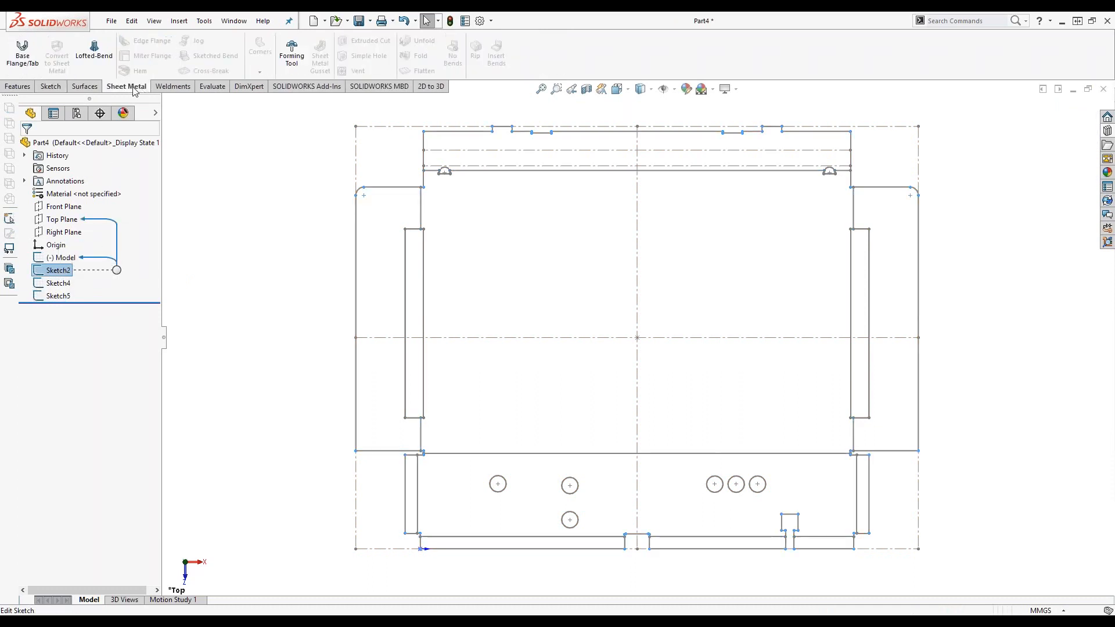
left_click(23, 54)
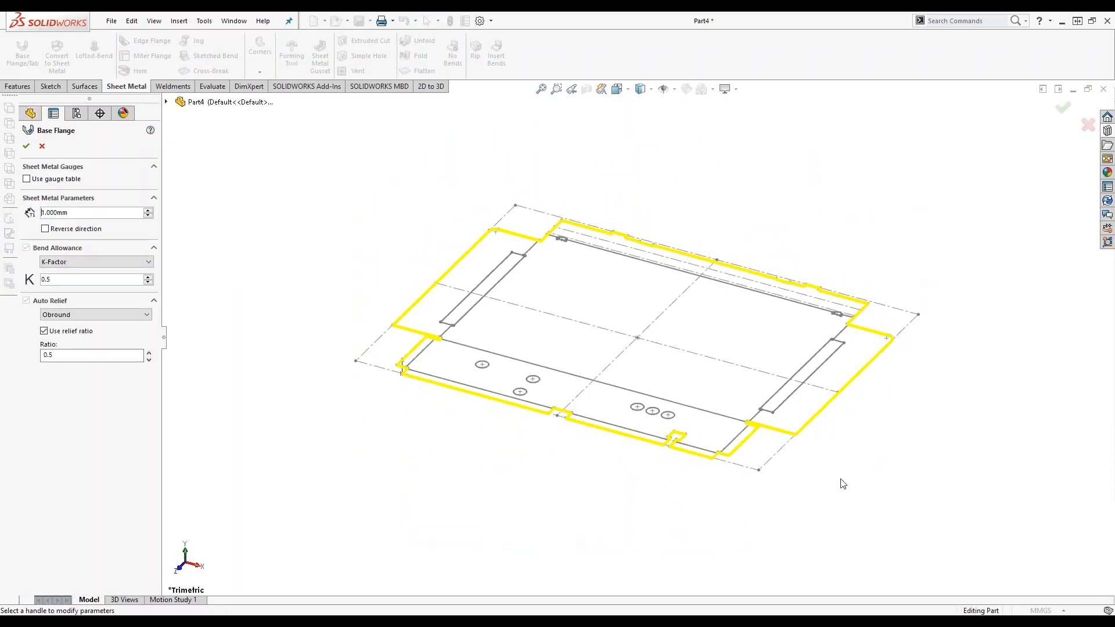
left_click(56, 180)
left_click(75, 196)
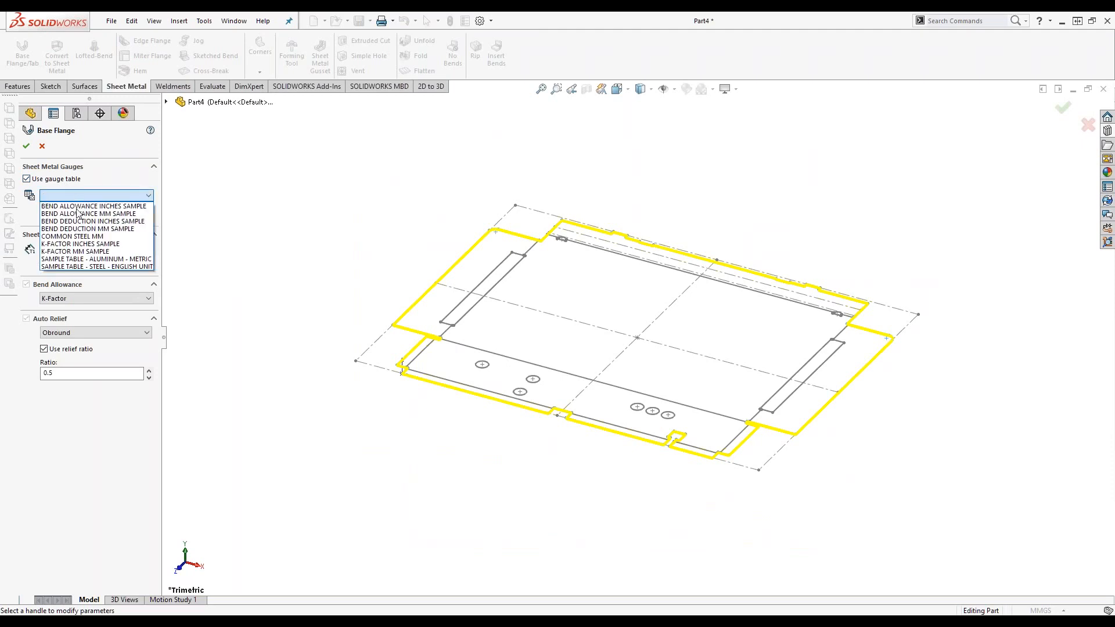
left_click(54, 217)
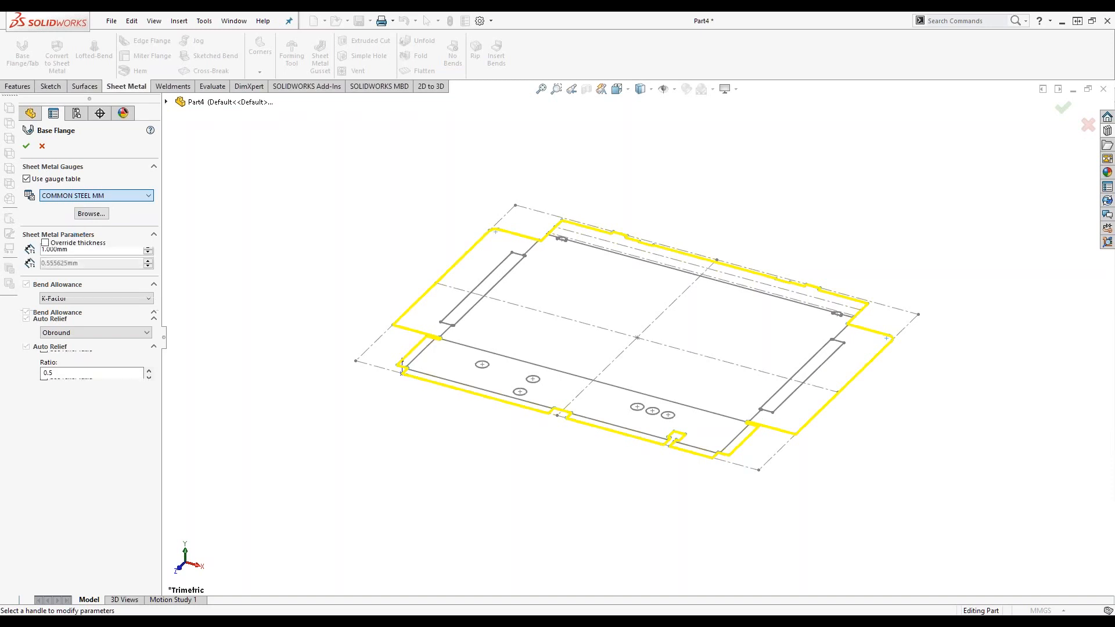
- Set the base flange's gauge to 1 mm and its bend radius to 0.5 mm, and create it
left_click(91, 264)
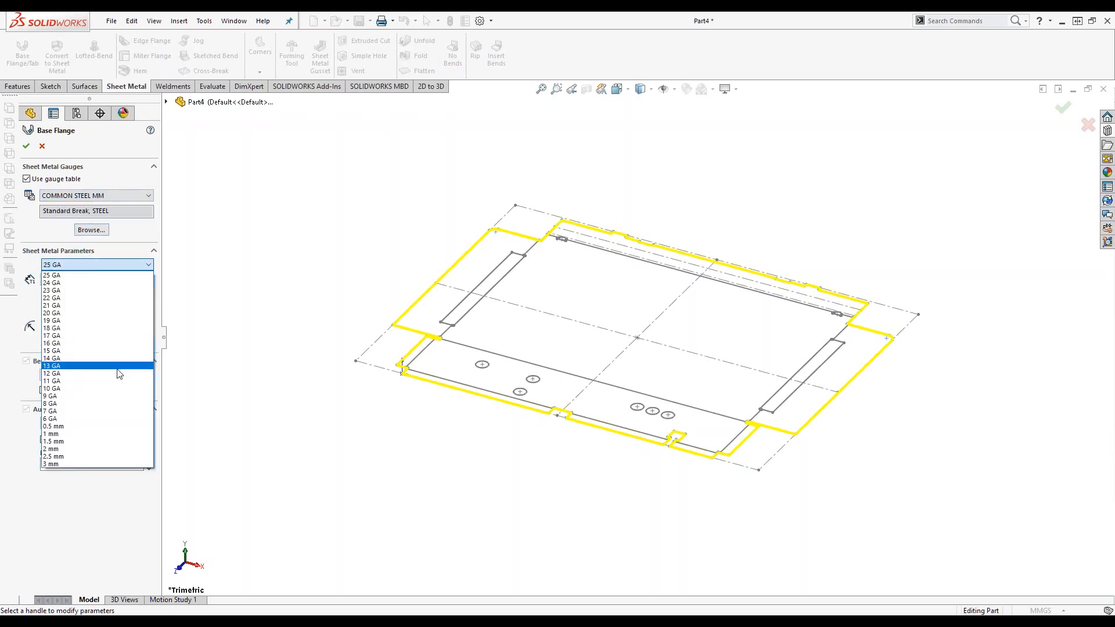
left_click(103, 433)
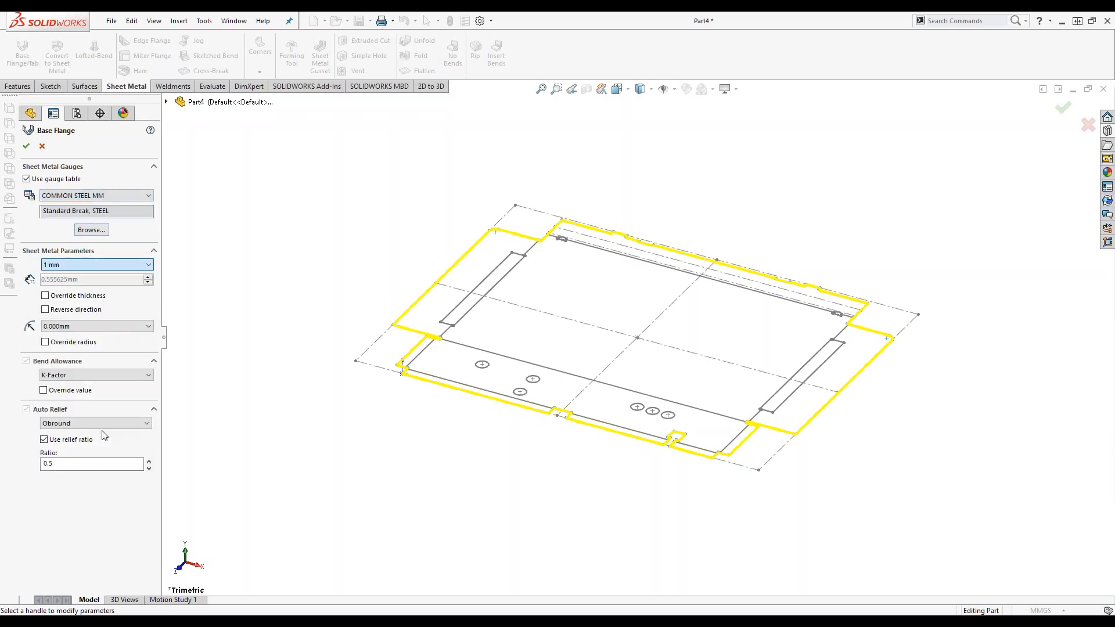
left_click(84, 324)
left_click(87, 342)
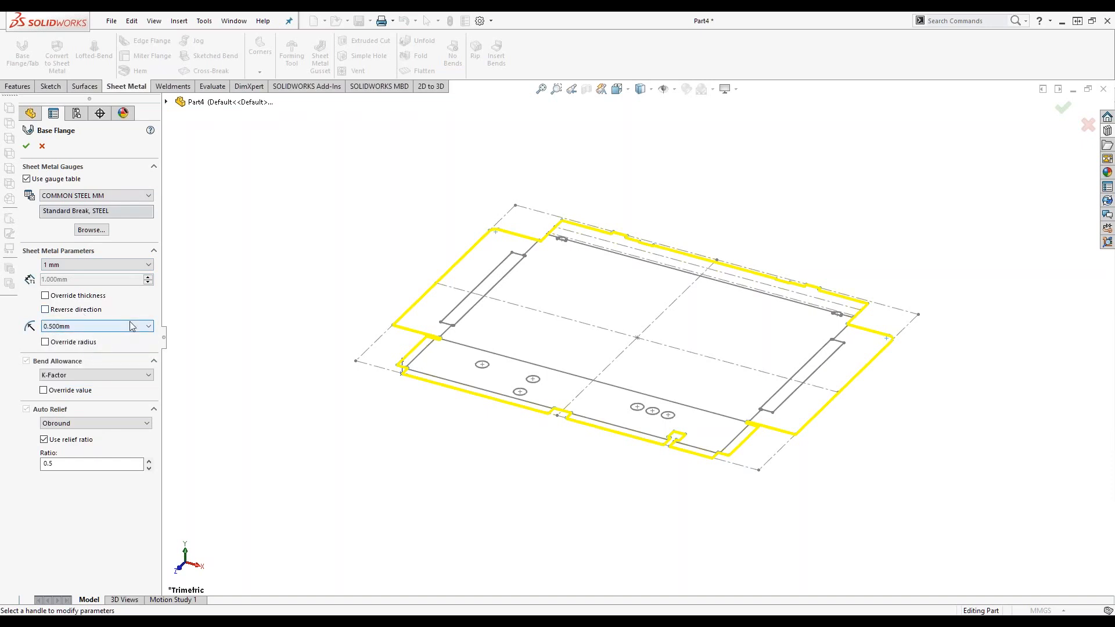
left_click(27, 145)
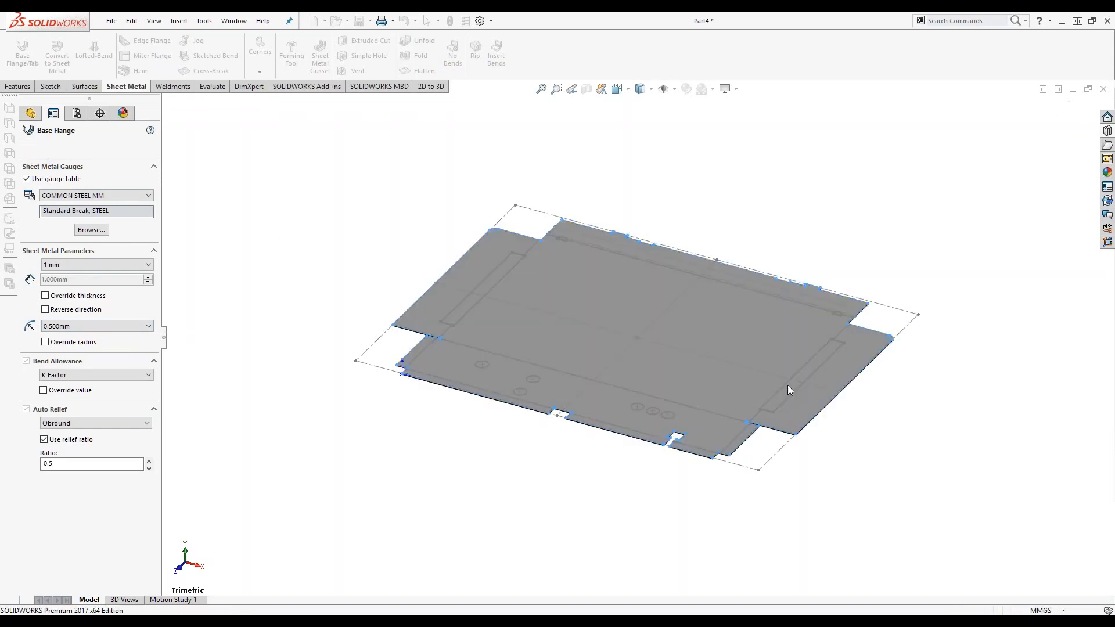
- Sketch the jog line on the base flange's upper face by converting the horizontal line just above the two small rounded cutouts
middle_click_drag(894, 402, 915, 485)
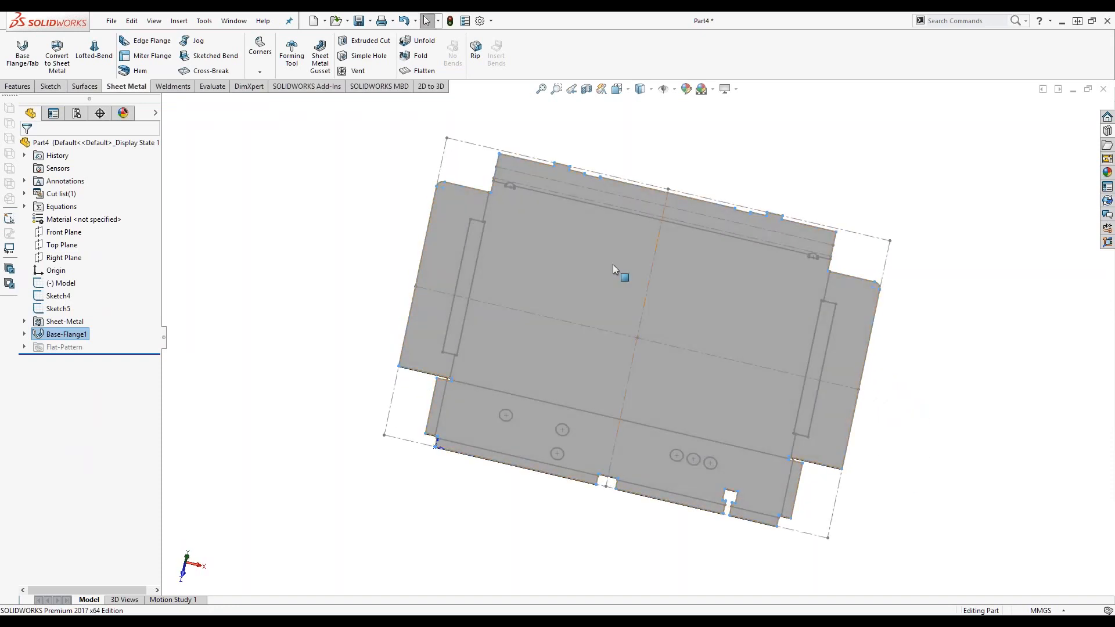
middle_click_drag(348, 204, 337, 206)
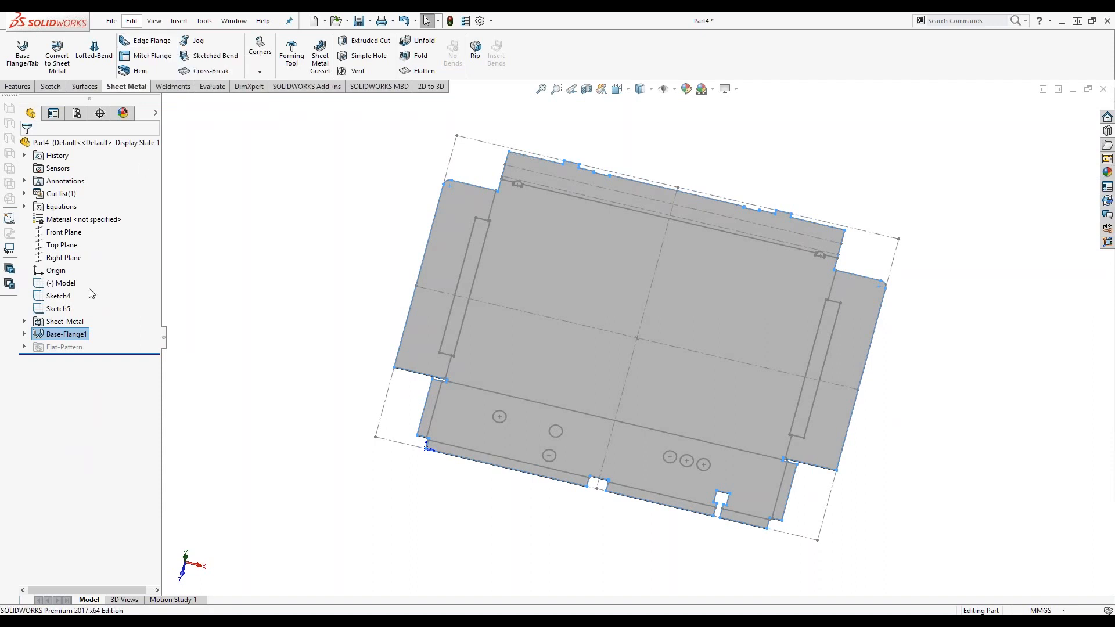
left_click(613, 234)
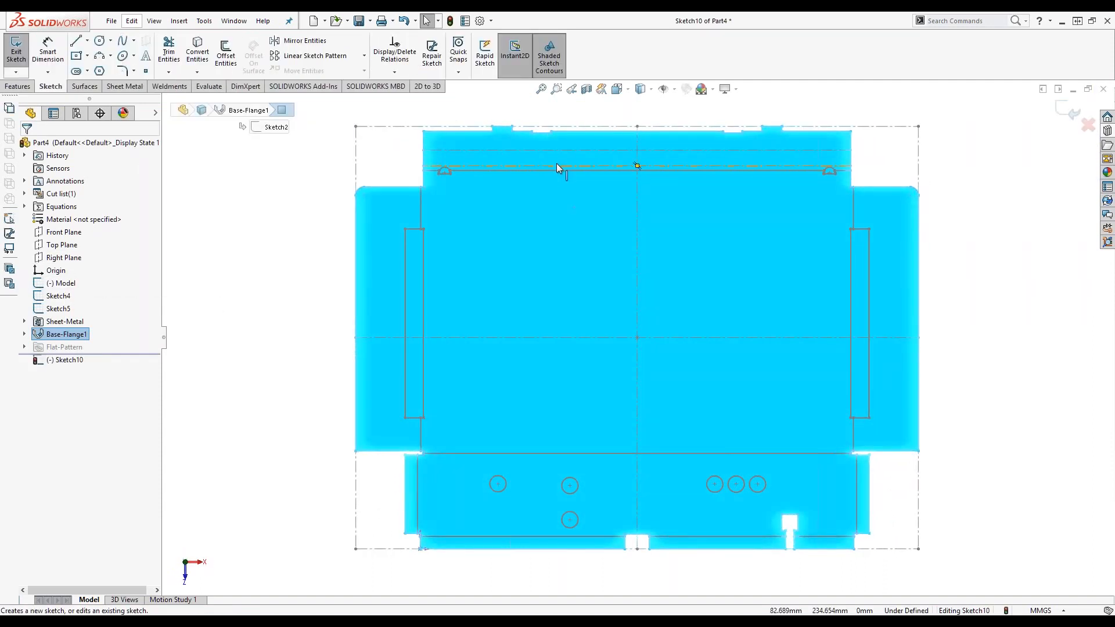
left_click(557, 166)
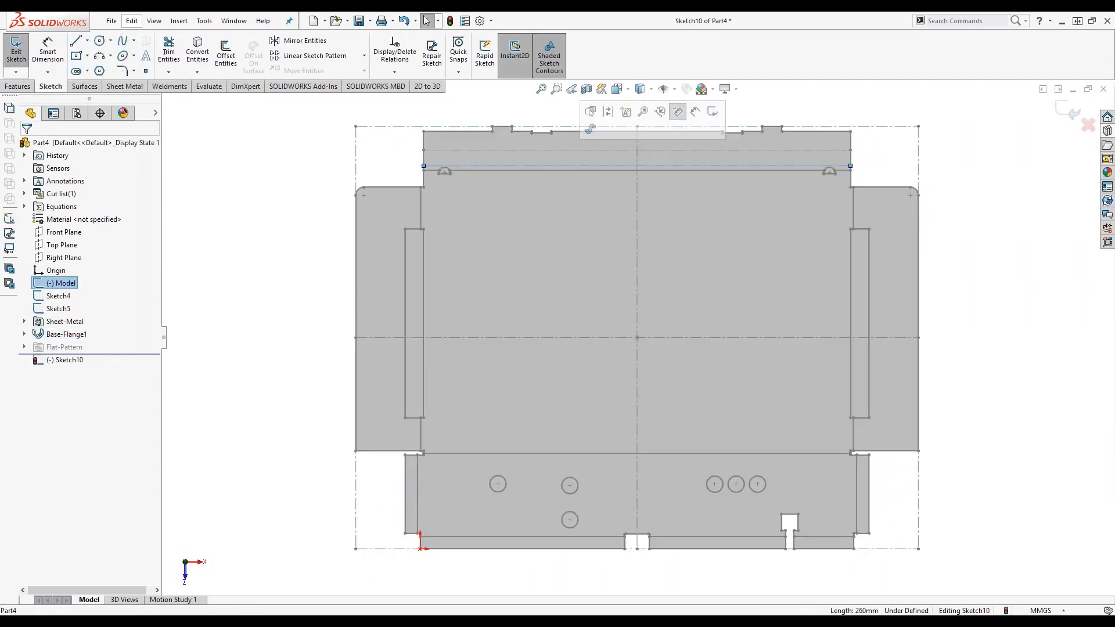
left_click(202, 55)
key("ctrl+7")
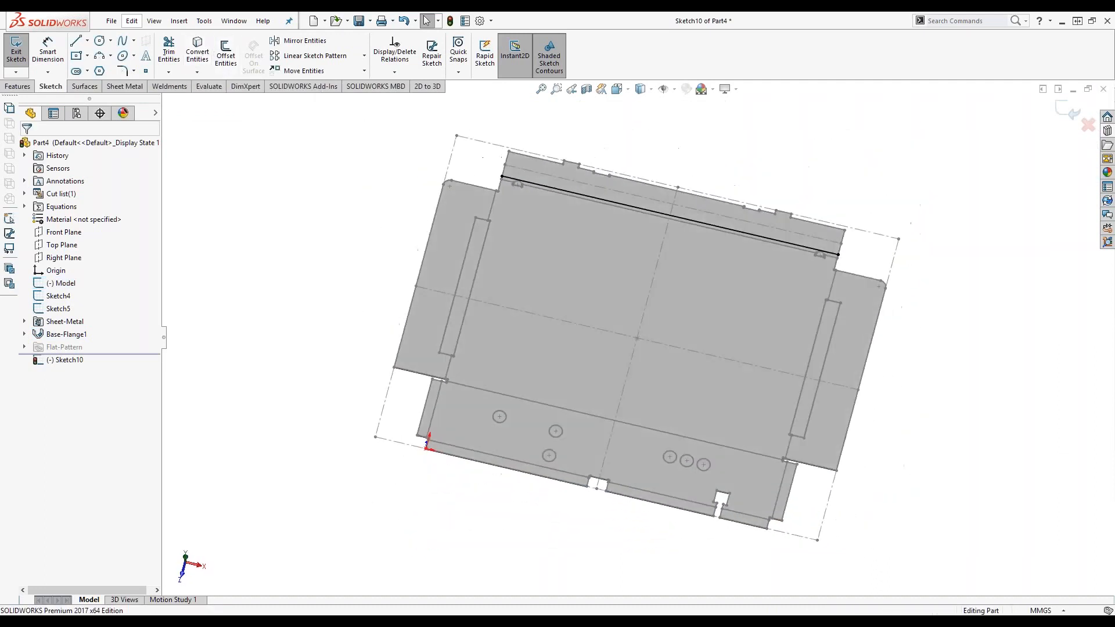
- Create a 10 mm, 90° jog on the sketched line with the large central face fixed, direction reversed and projected length not fixed
left_click(124, 85)
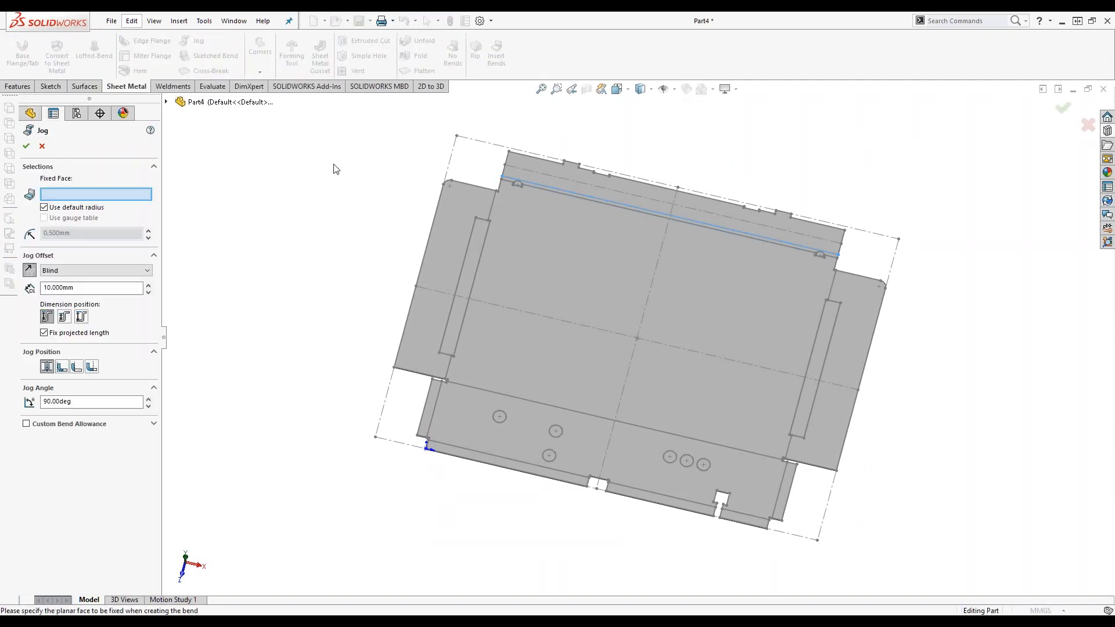
left_click(551, 260)
middle_click_drag(378, 215, 476, 256)
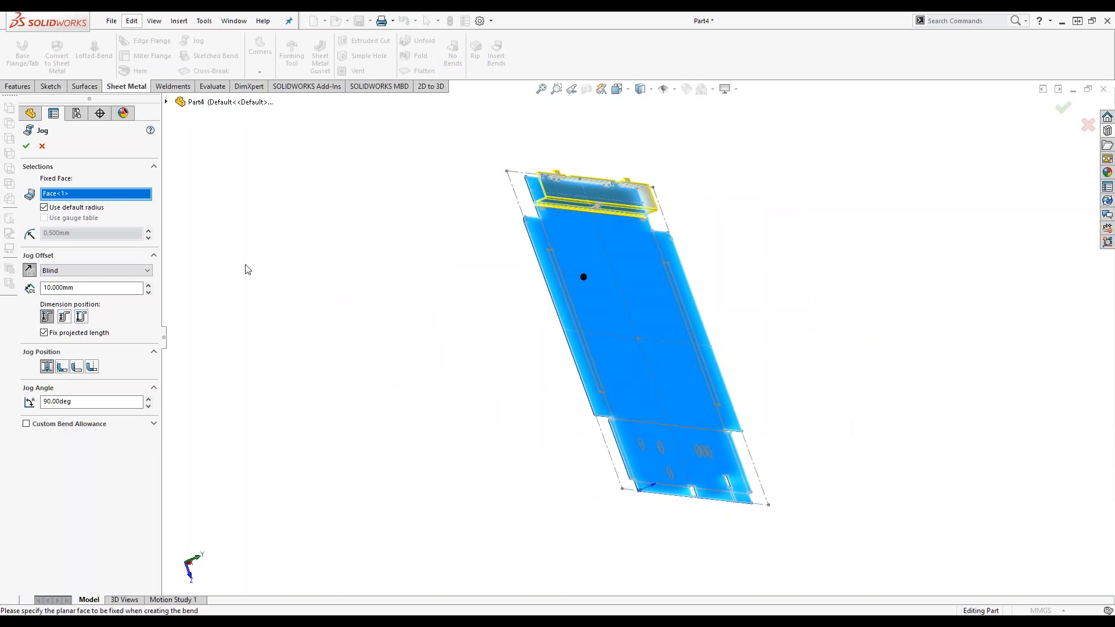
left_click(29, 270)
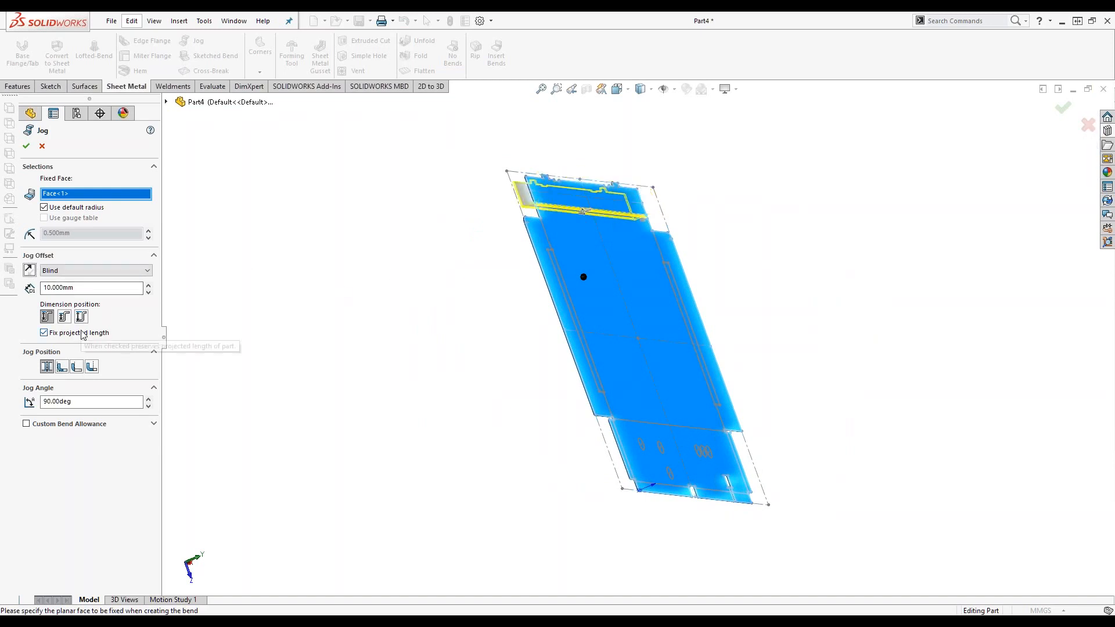
left_click(63, 335)
middle_click_drag(406, 259, 443, 268)
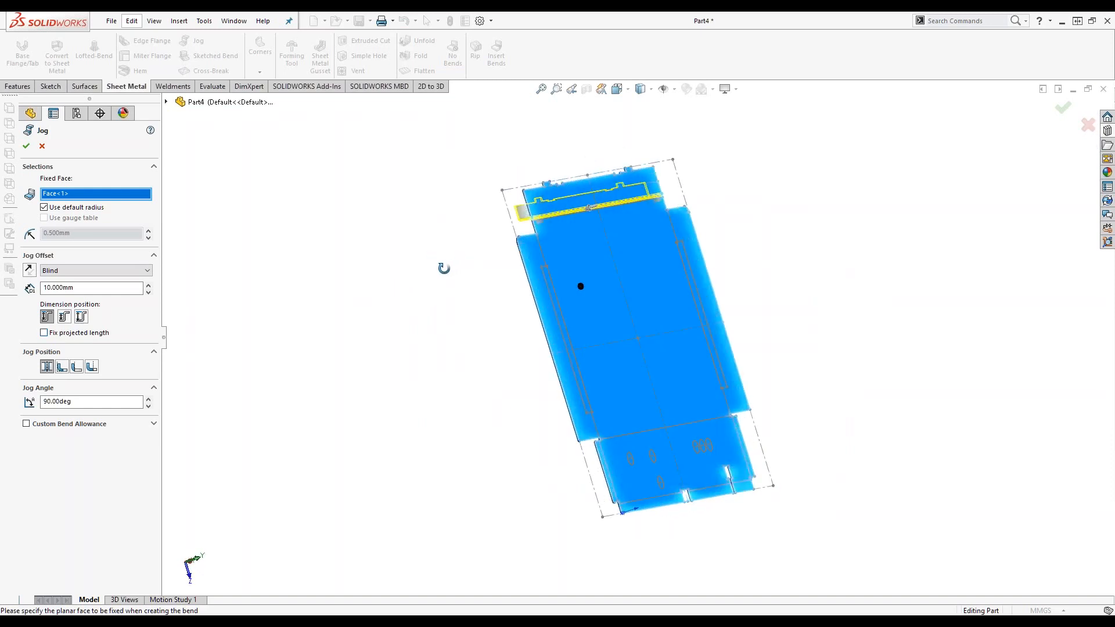
middle_click_drag(848, 190, 825, 196)
left_click(1062, 107)
- Cut the slots, small rounded cutouts and circular holes through the sheet from Sketch4, with the depth linked to the thickness
middle_click_drag(870, 207, 816, 185)
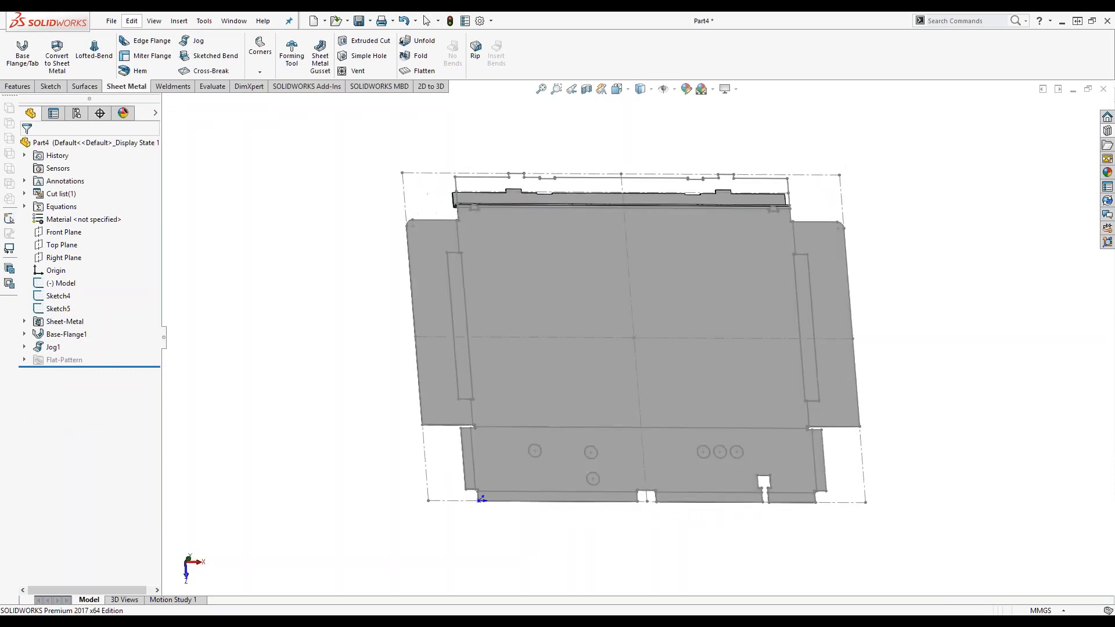
left_click(61, 296)
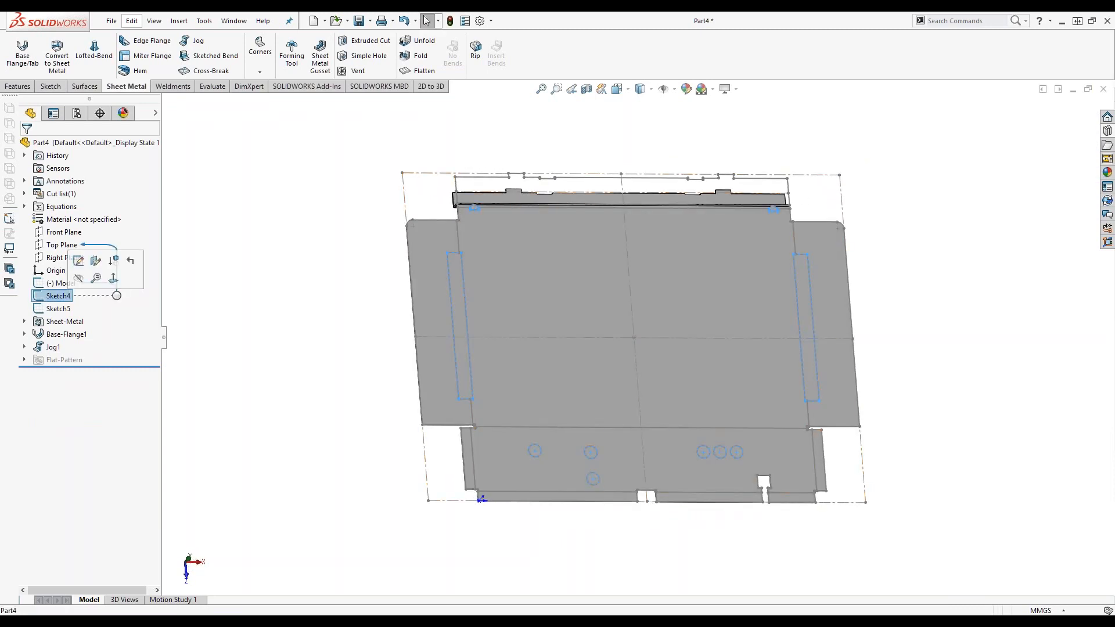
left_click(366, 41)
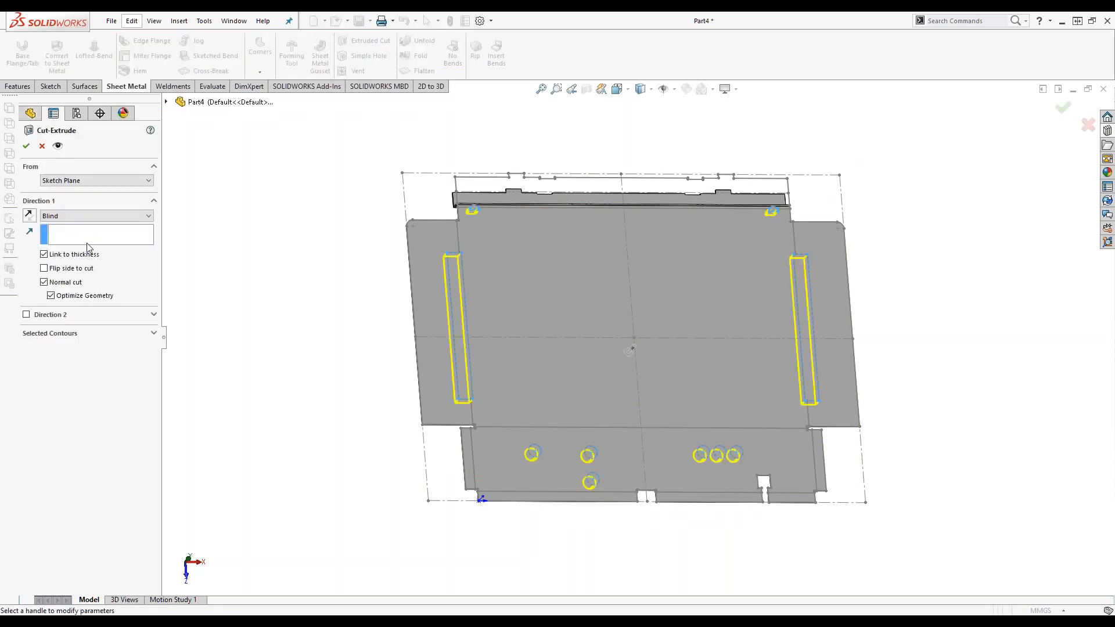
left_click(88, 259)
middle_click_drag(318, 298, 392, 240)
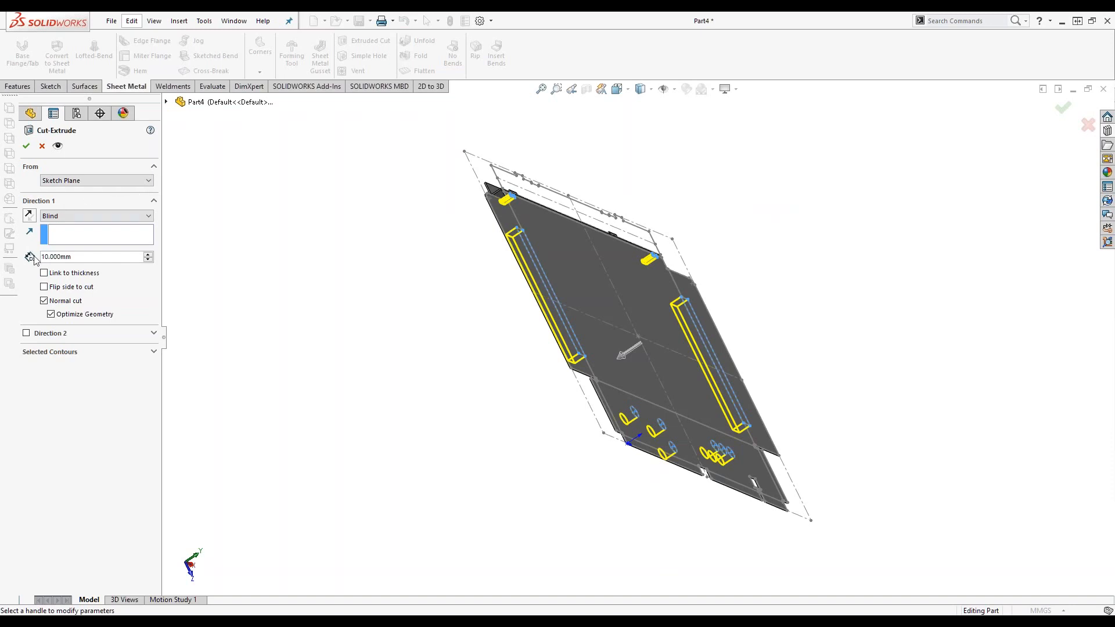
left_click(68, 275)
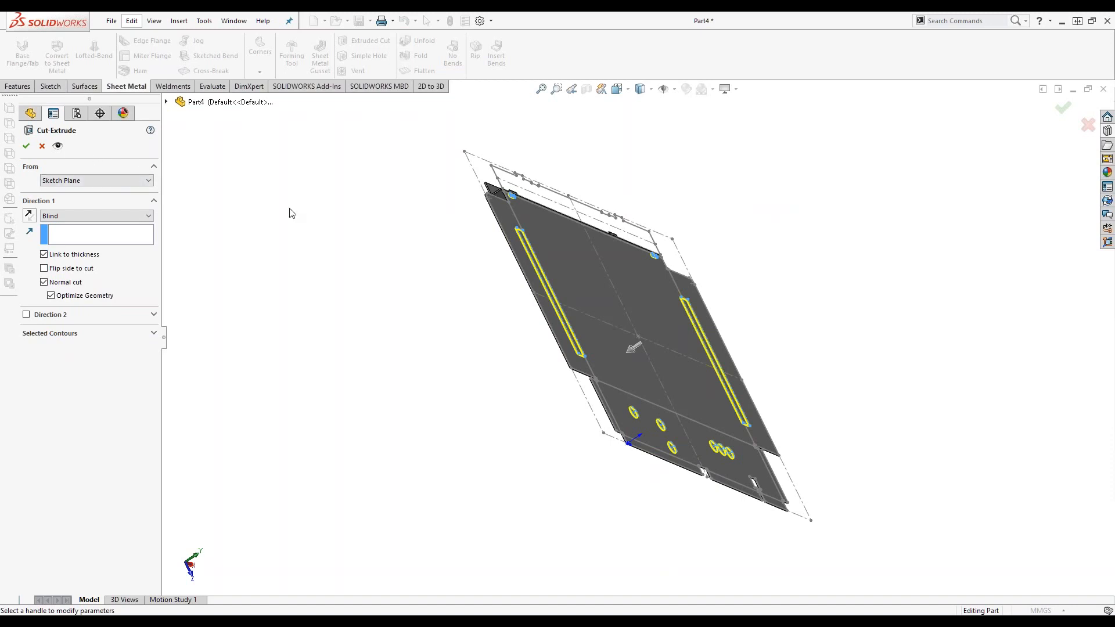
left_click(27, 146)
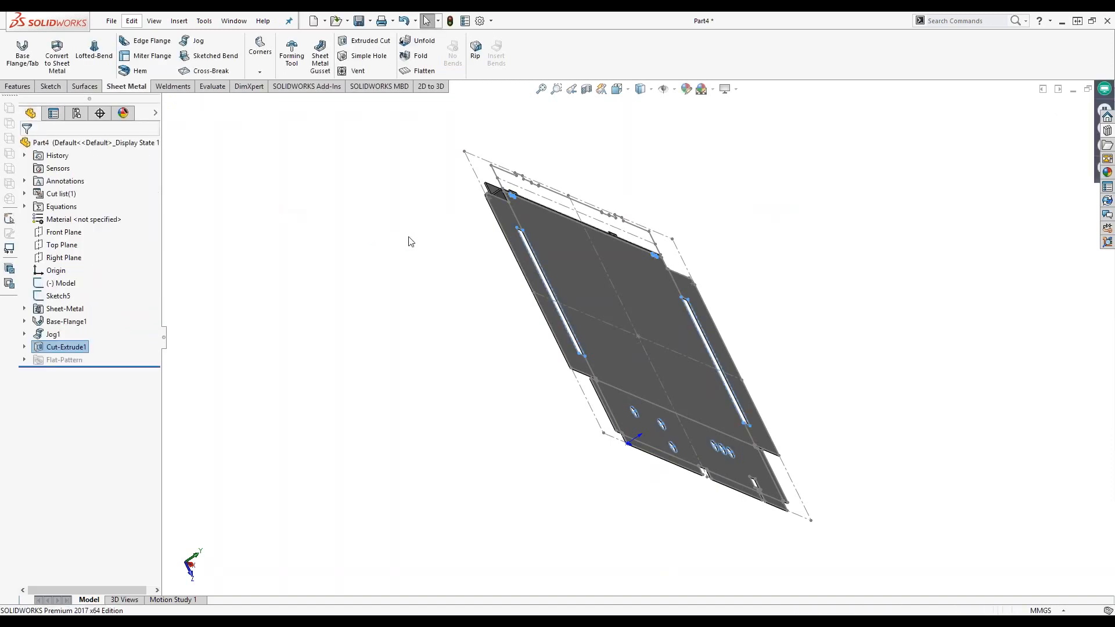
- Fold the flanges along the Sketch5 bend lines with a 90° sketched bend at the default radius, keeping the large central face fixed
middle_click_drag(411, 241, 393, 251)
key("ctrl+5")
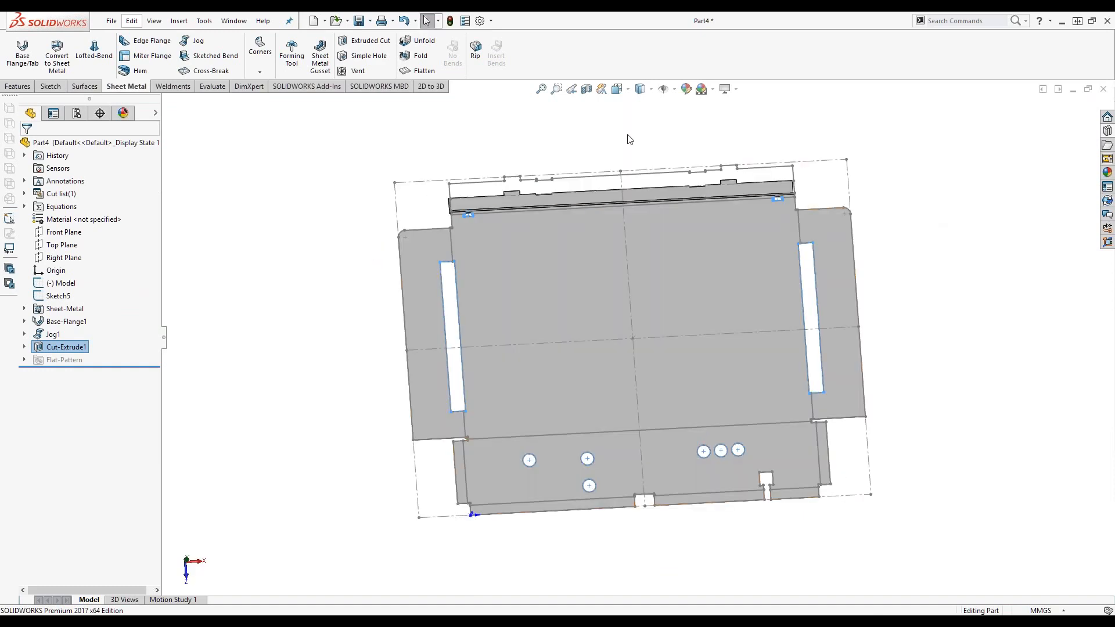
left_click(211, 56)
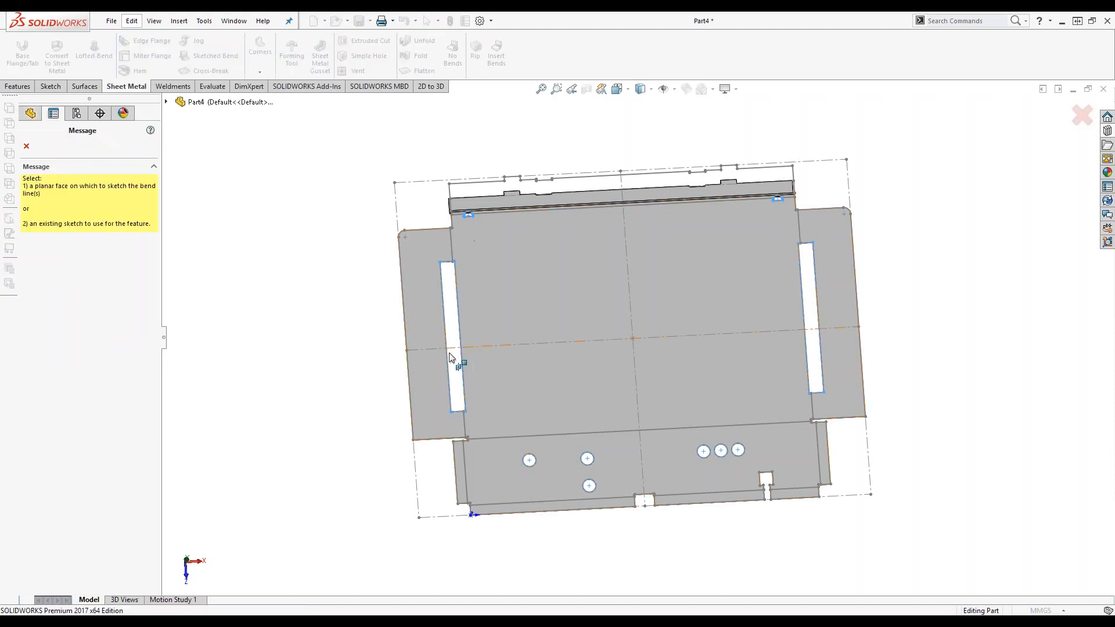
left_click(26, 146)
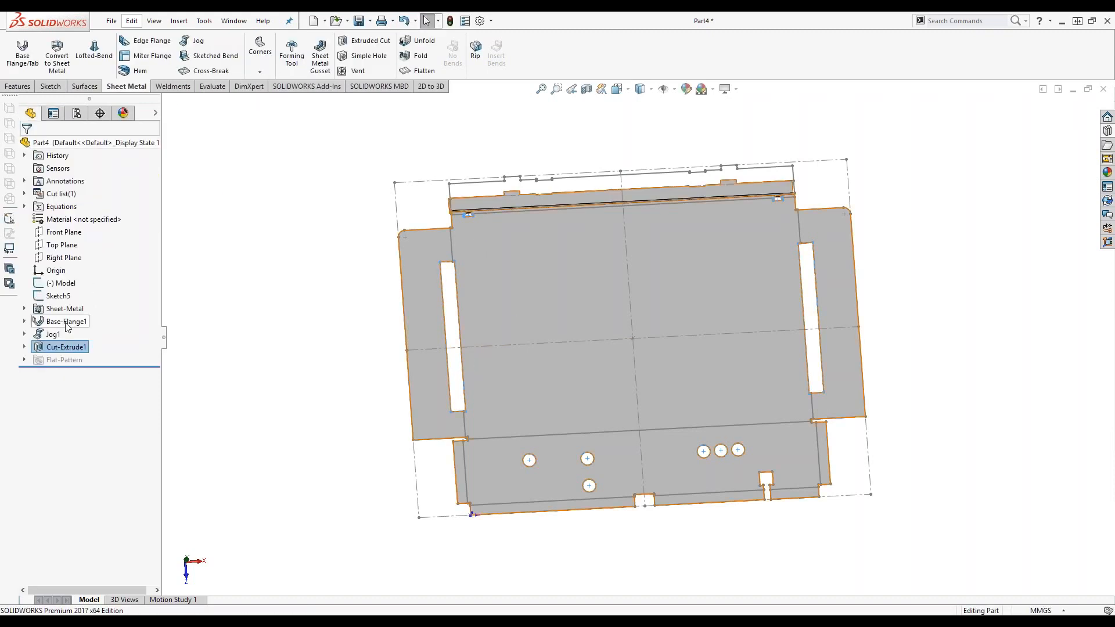
left_click(57, 297)
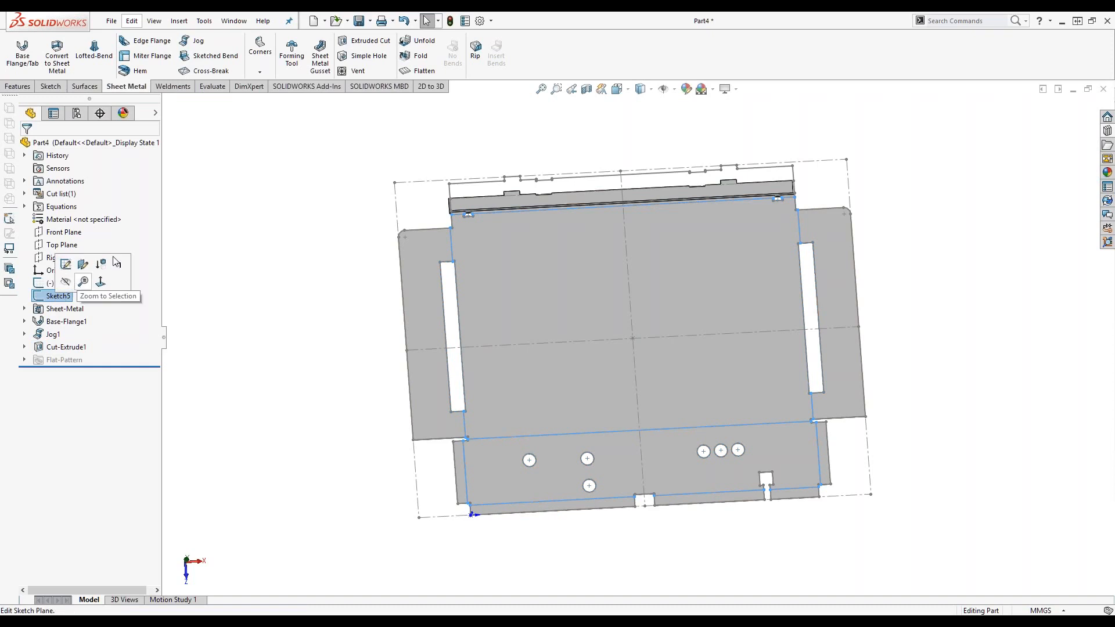
left_click(218, 60)
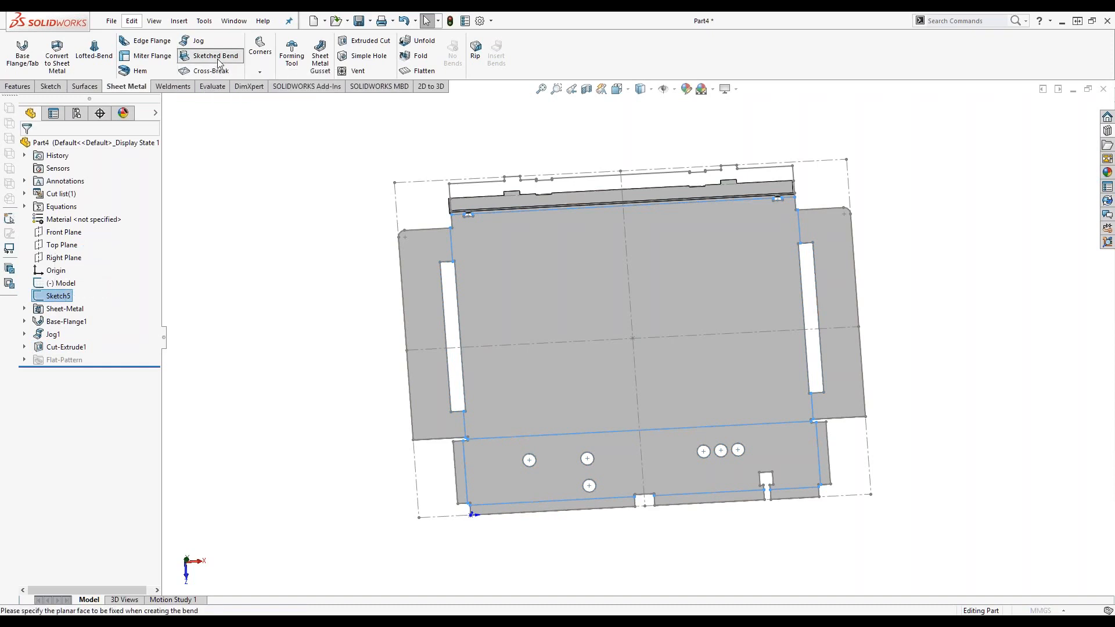
left_click(530, 275)
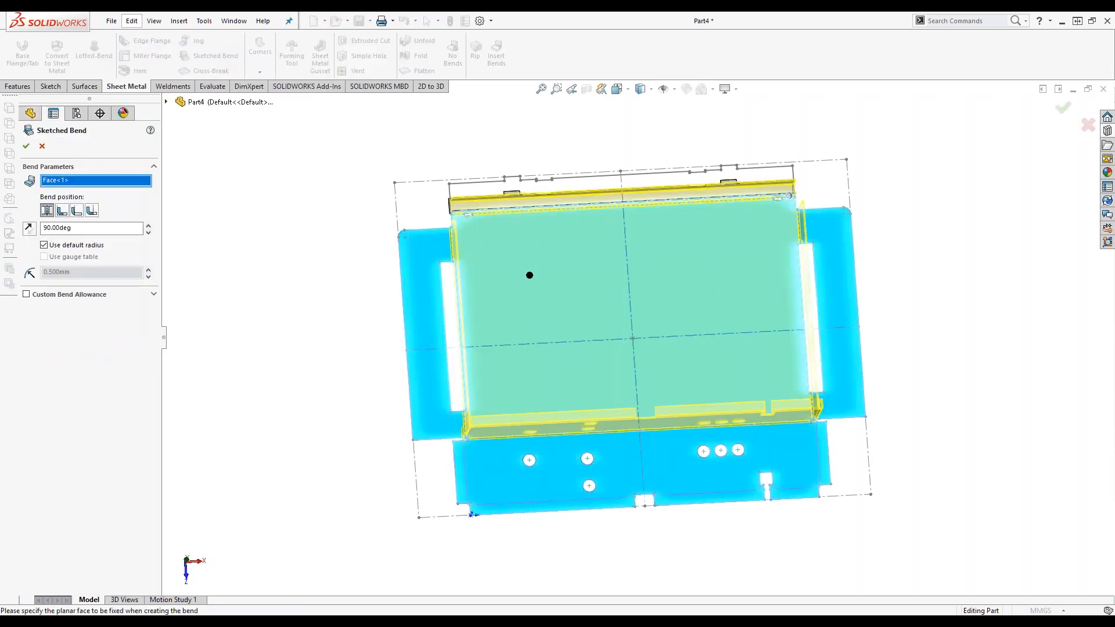
middle_click_drag(345, 353, 497, 350)
left_click(26, 146)
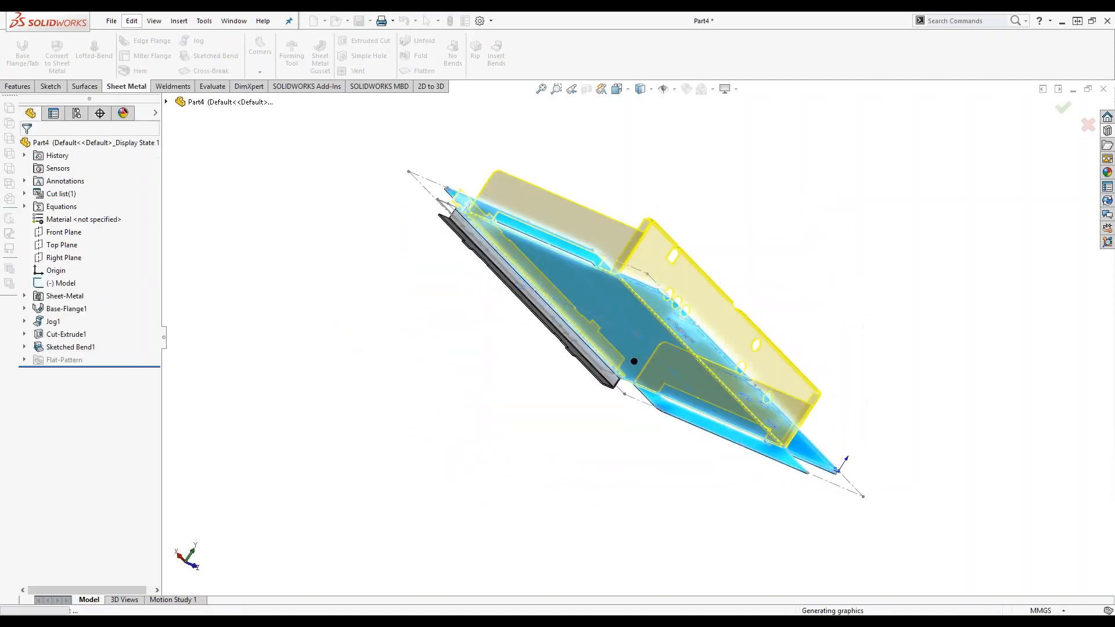
middle_click_drag(900, 337, 873, 318)
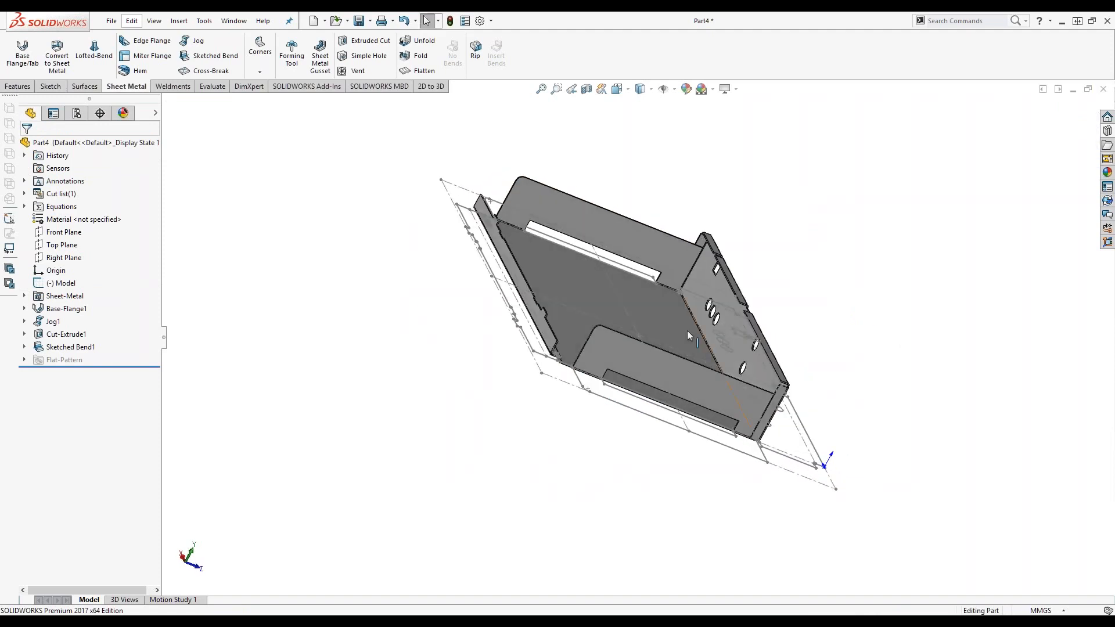
key("space")
left_click(605, 266)
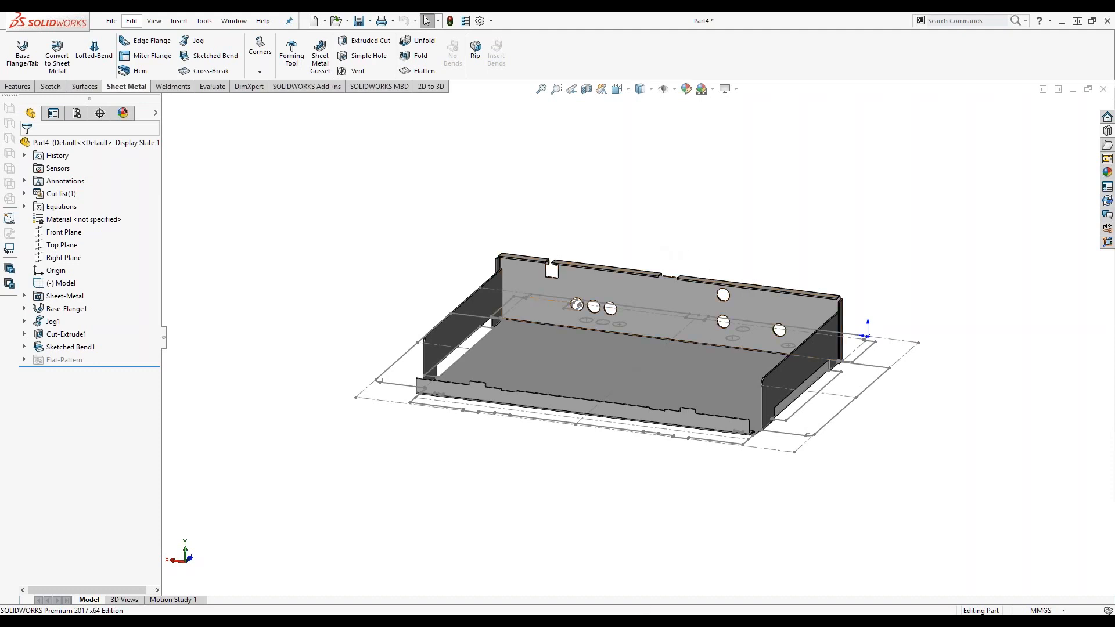
- Switch to the Javelin Sheet Metal Webinar presentation in PowerPoint and review the Leverage Legacy Data slide
mouse_move(639, 607)
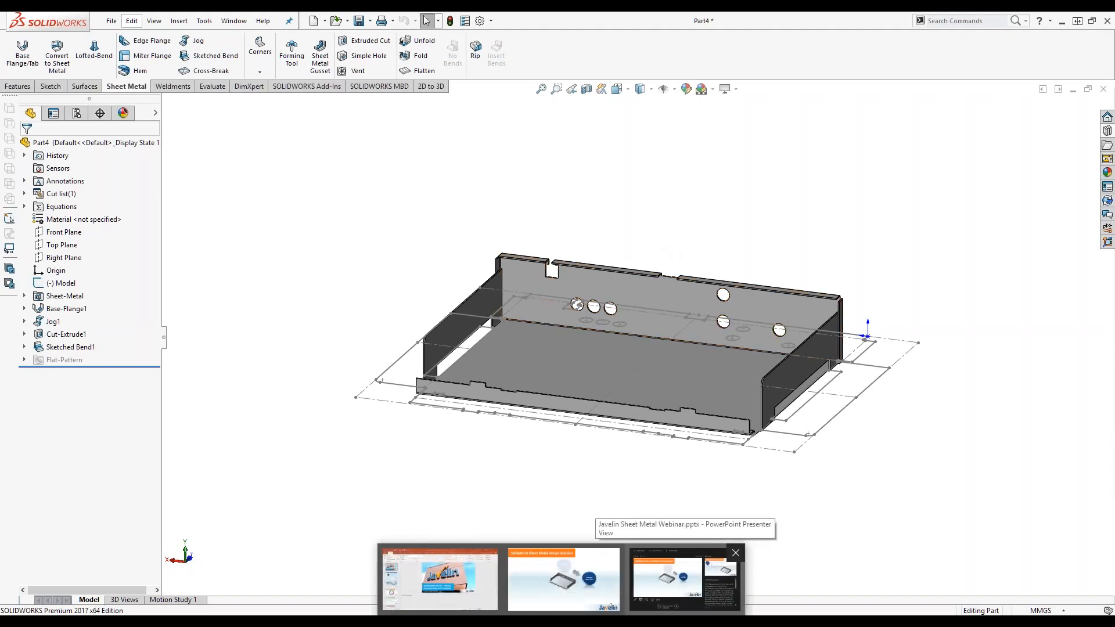
left_click(684, 580)
left_click(828, 437)
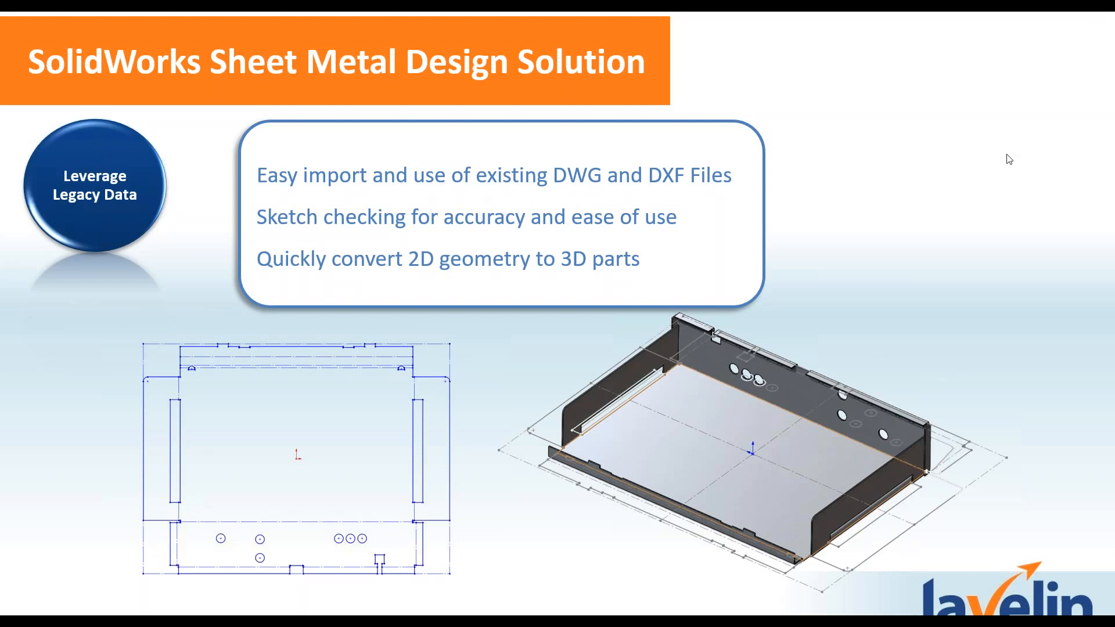
left_click(983, 155)
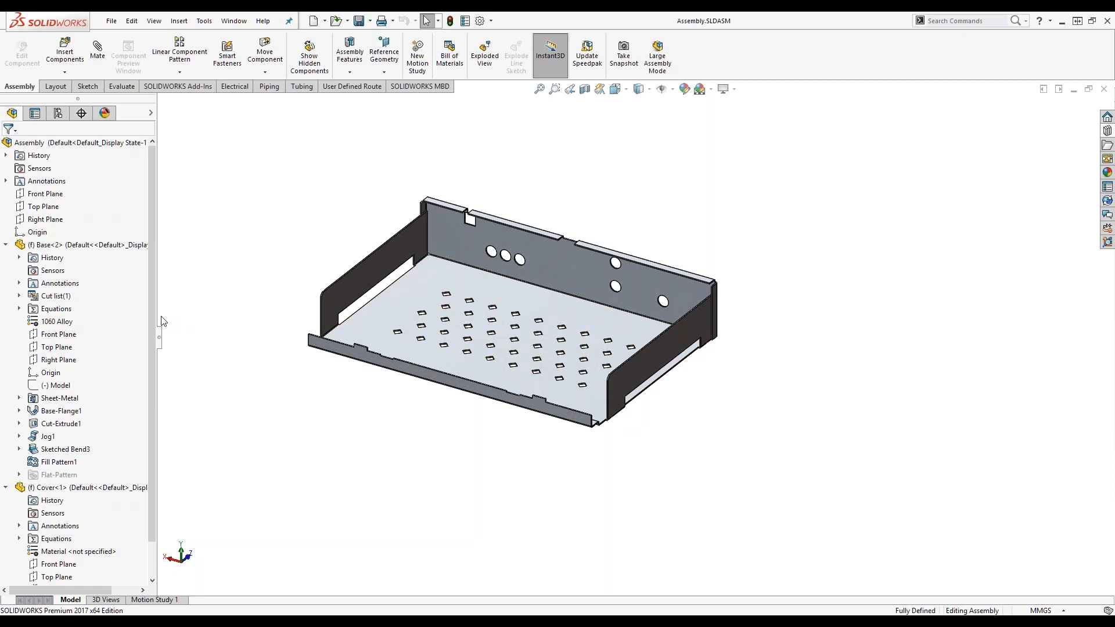
- Edit the Cover part in the assembly and start a sketch on the outer face of the Base's wall with the round holes
left_click(6, 245)
left_click(52, 257)
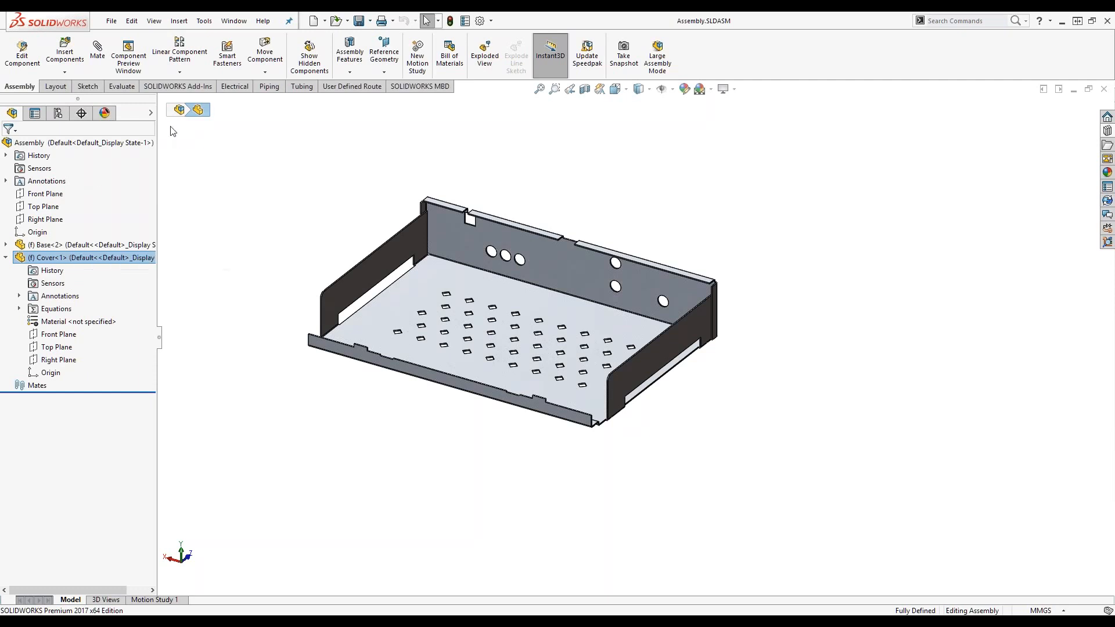
left_click(84, 257)
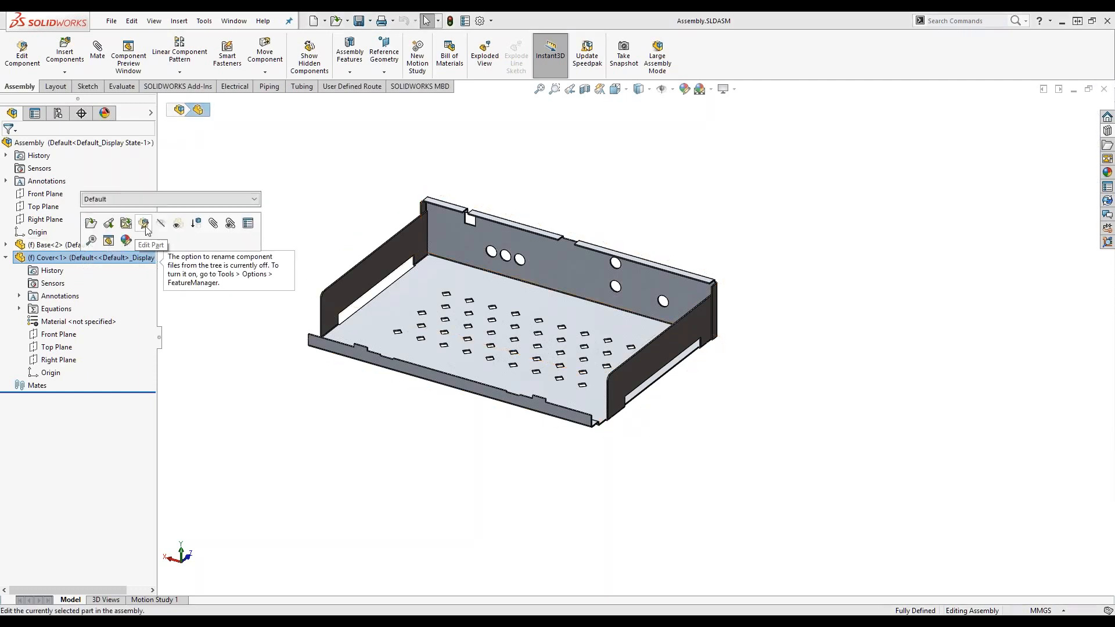
left_click(144, 224)
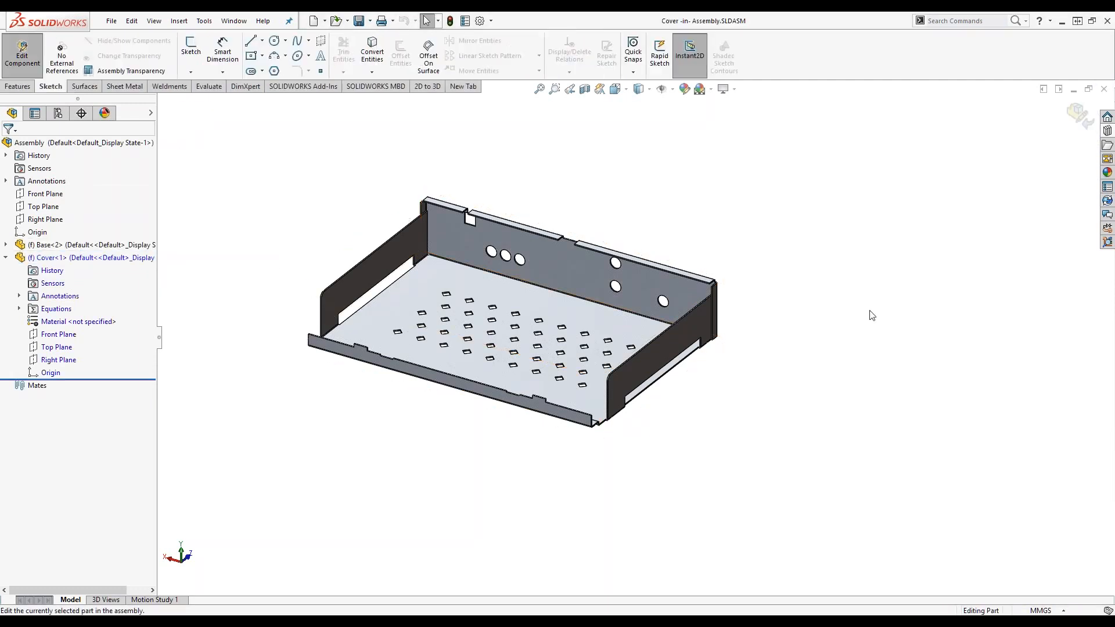
middle_click_drag(851, 292, 610, 296)
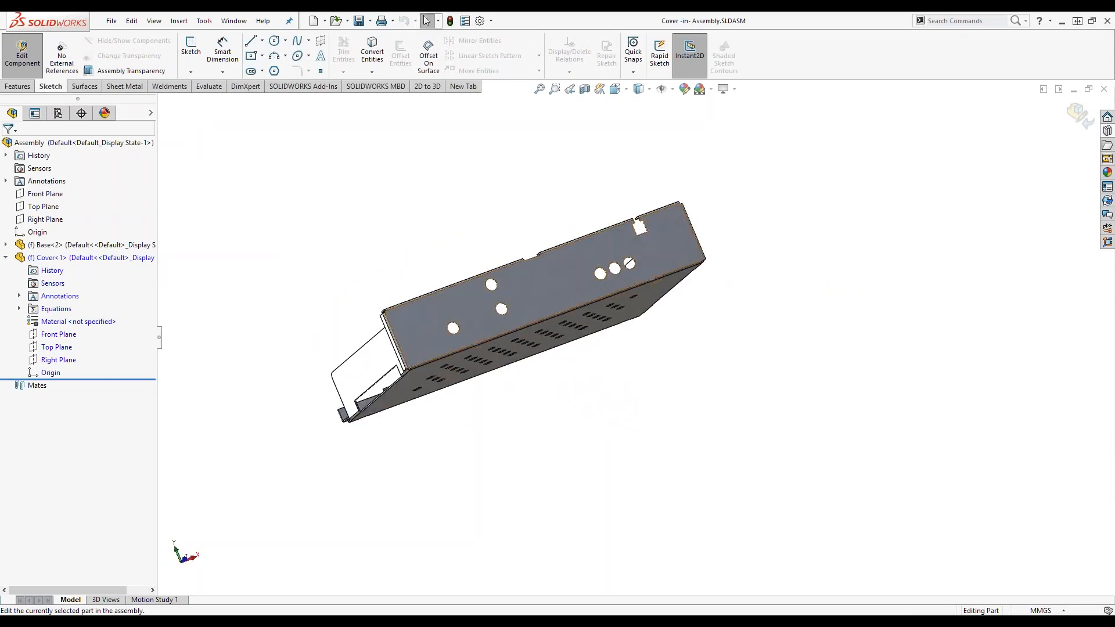
left_click(563, 293)
left_click(600, 265)
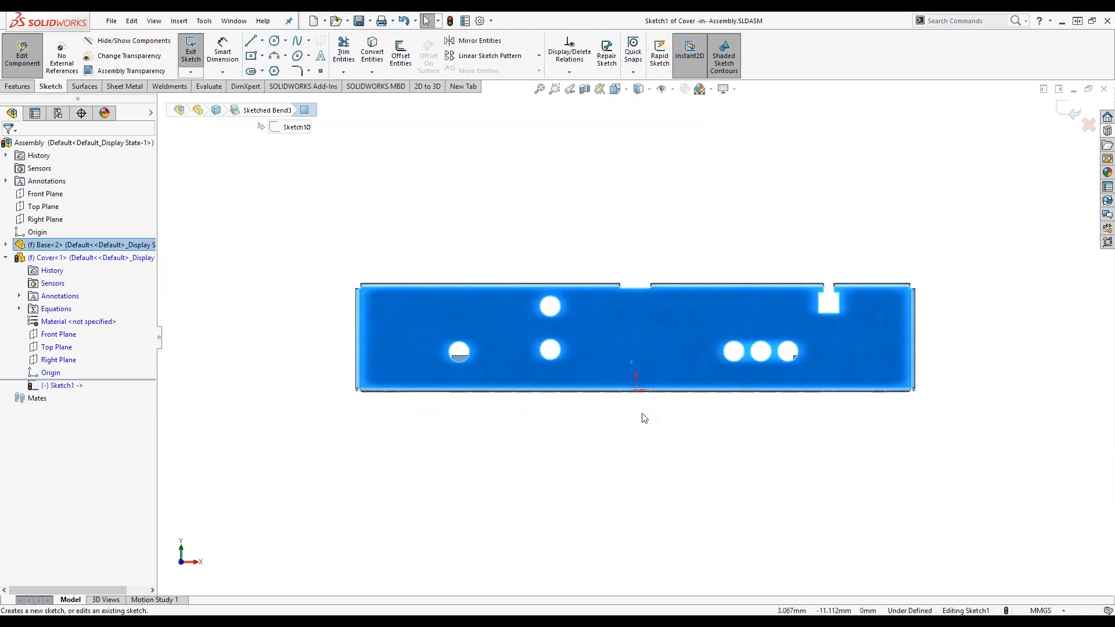
- Sketch a vertical line about 57.7 mm long upward from the middle of the wall's bottom edge and make it construction geometry
key("l")
scroll(645, 406, "down", 5)
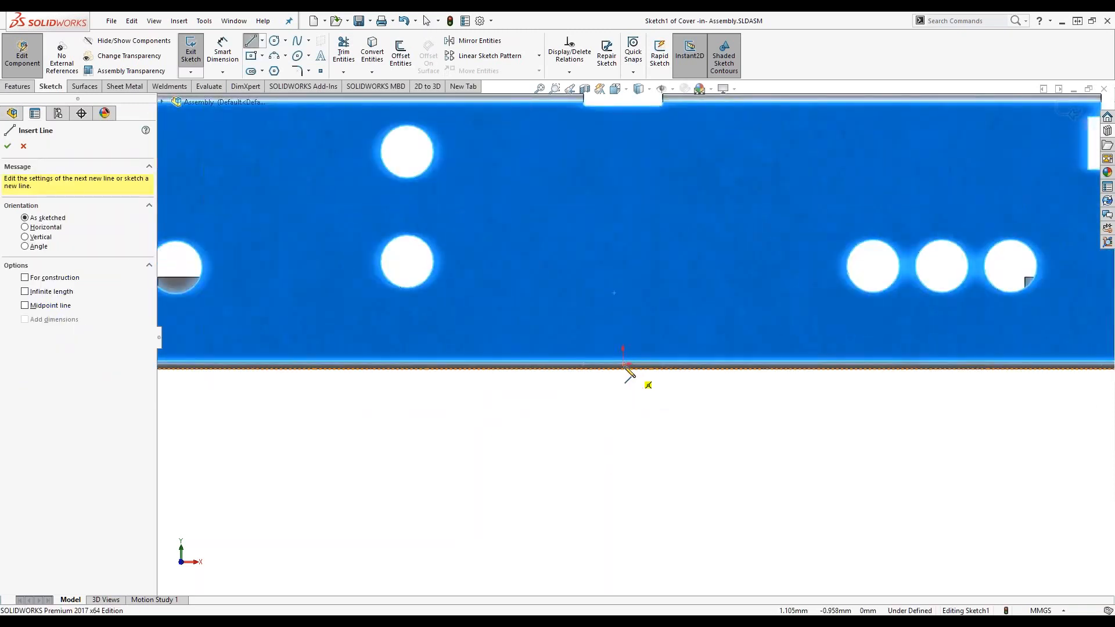
left_click(623, 368)
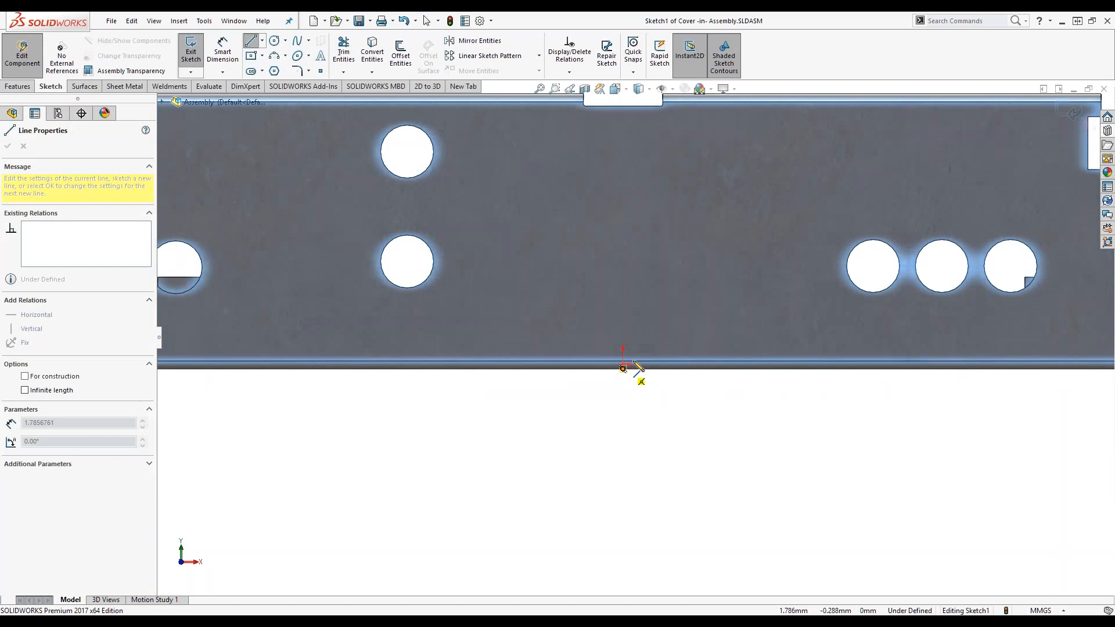
scroll(633, 368, "up", 5)
left_click(630, 228)
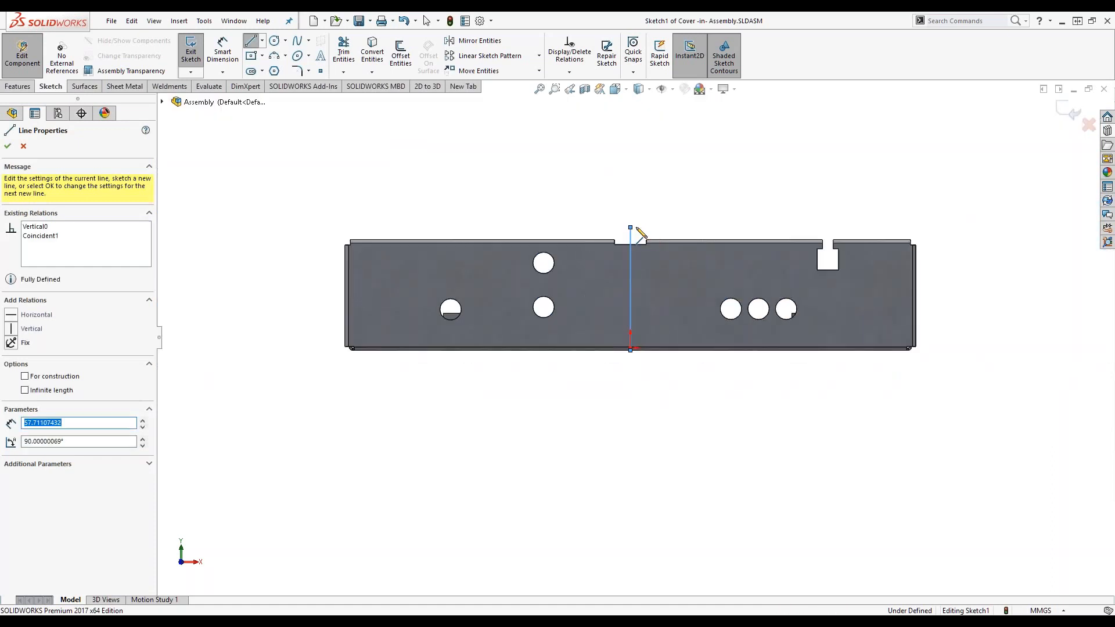
left_click(630, 230)
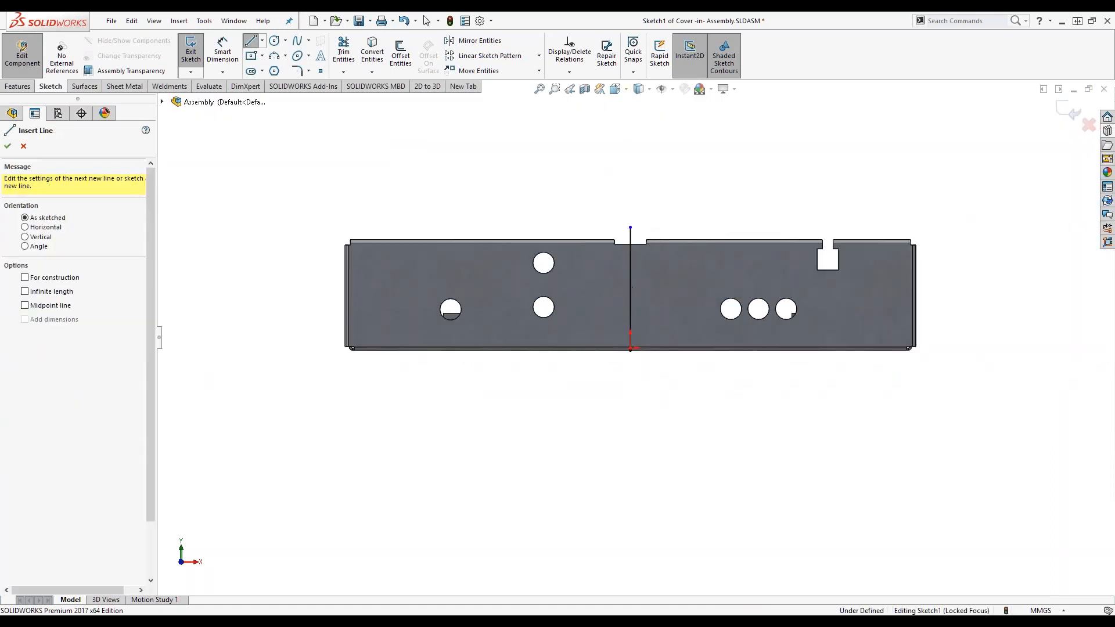
key("Escape")
left_click(630, 288)
left_click(61, 329)
left_click(677, 416)
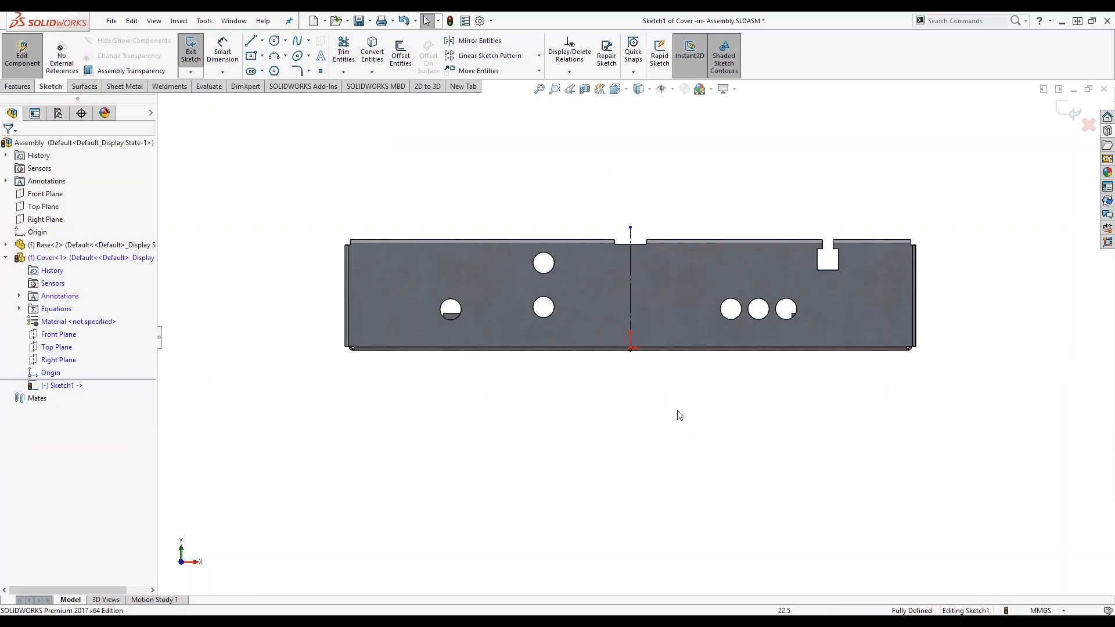
- Sketch a connected half-profile from the centreline's upper end: about 140 mm horizontally left, down to the bottom edge level, and about 33 mm back inward
key("l")
left_click(629, 228)
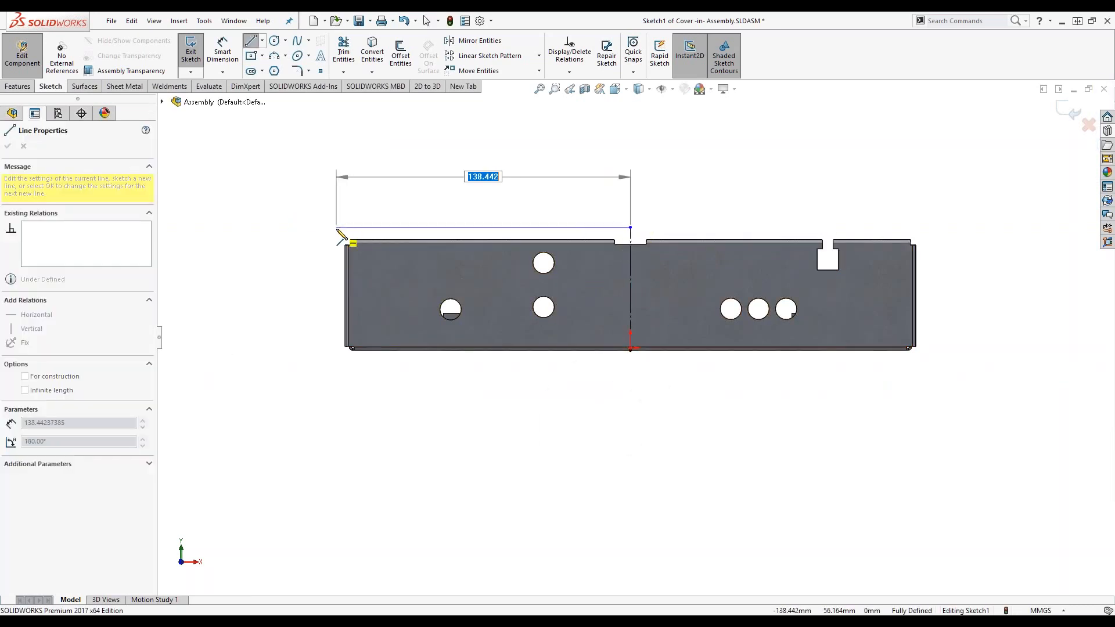
left_click(333, 228)
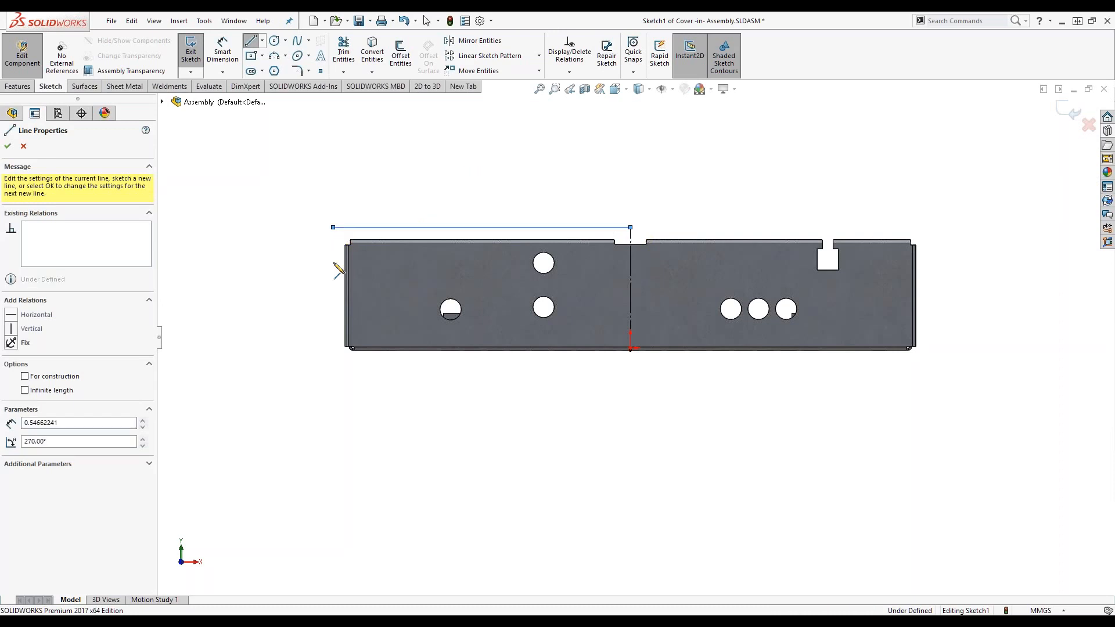
left_click(334, 350)
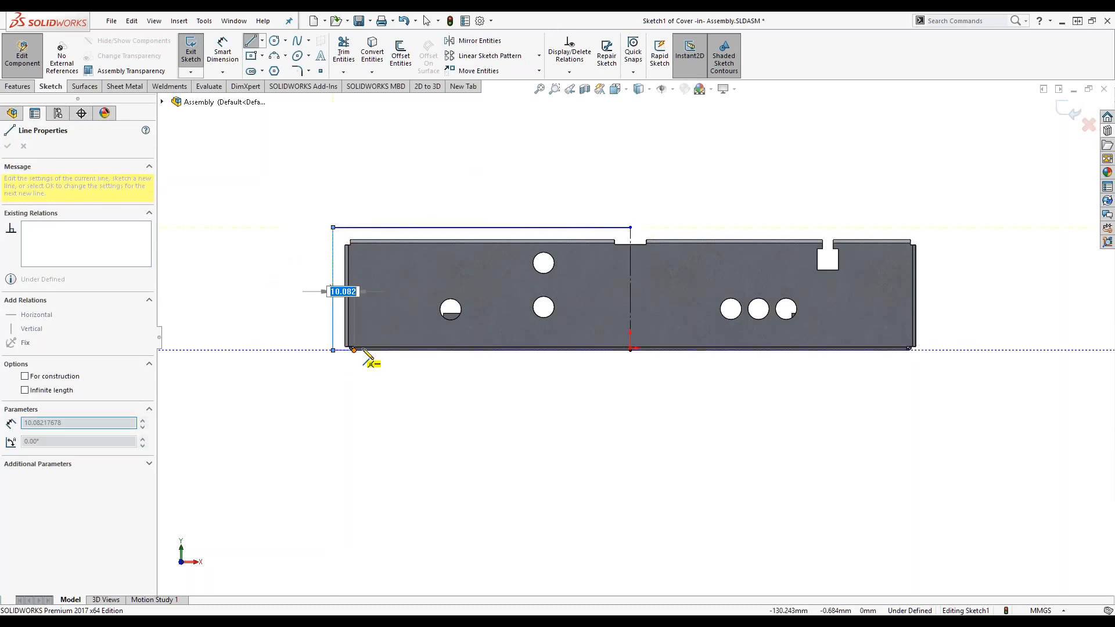
double_click(407, 356)
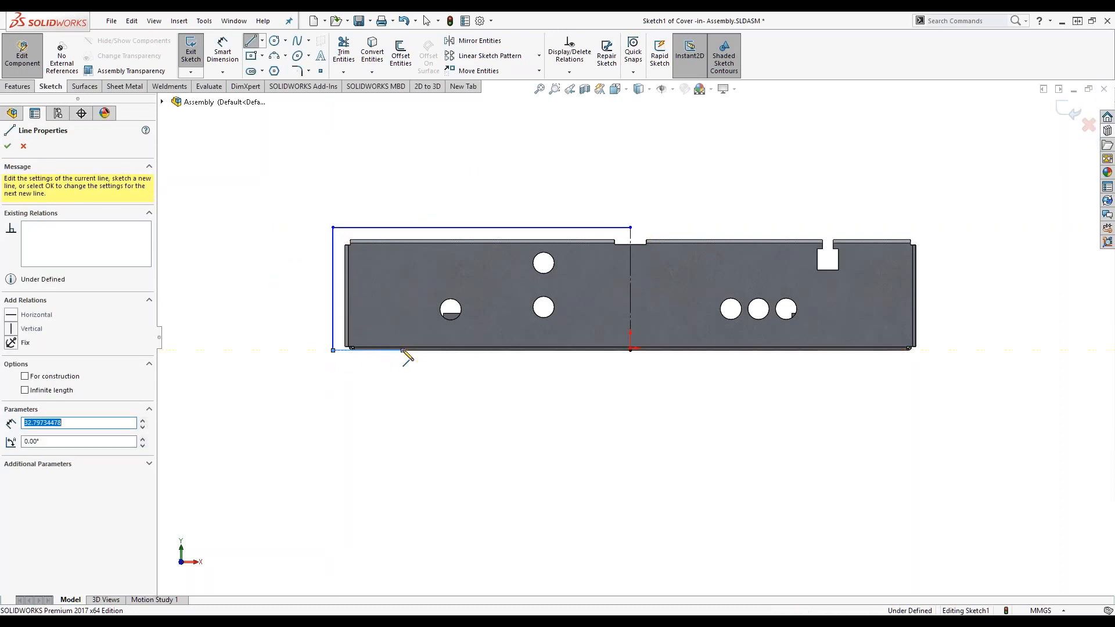
key("Escape")
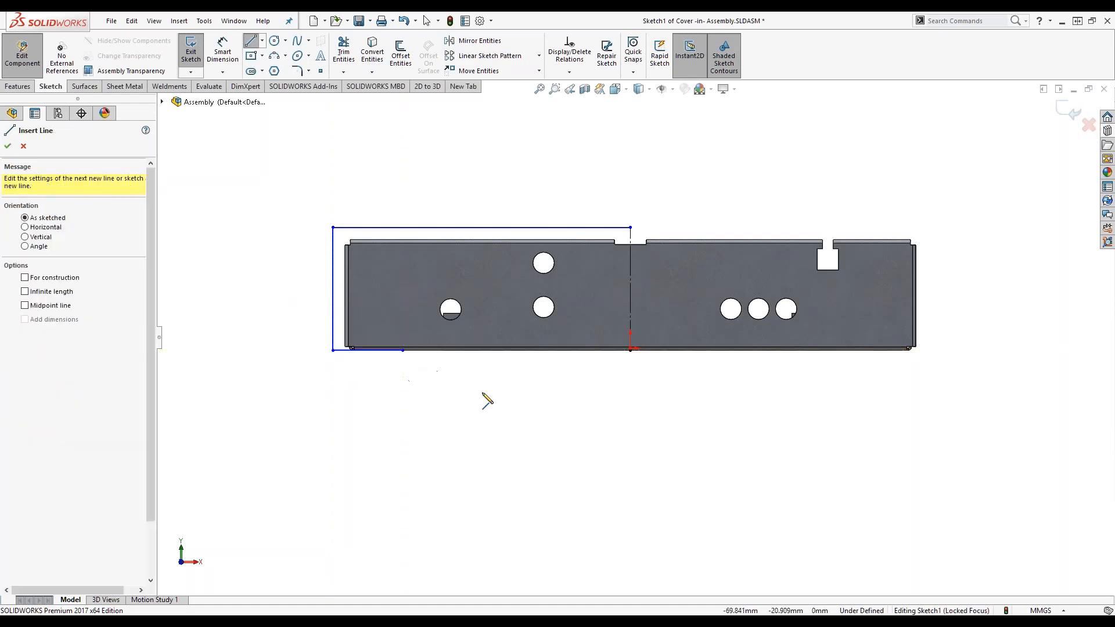
key("Escape")
- Dimension the profile's upper horizontal line 1 mm from the top edge of the Base's wall
right_click_drag(534, 383, 535, 354)
left_click(526, 240)
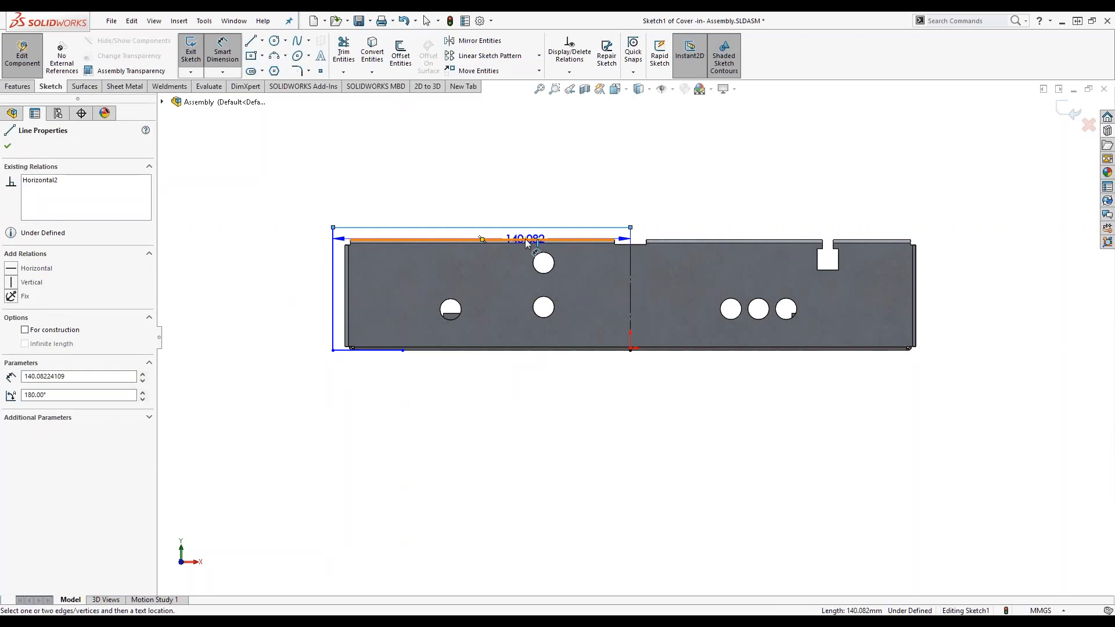
left_click(525, 242)
left_click(517, 232)
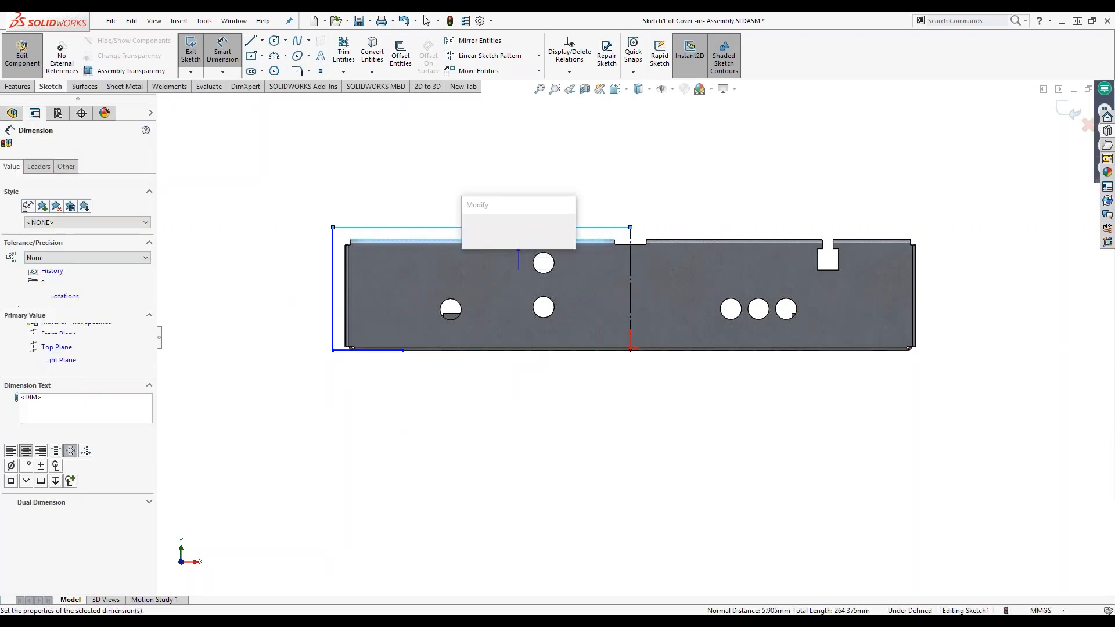
type("1")
key("Return")
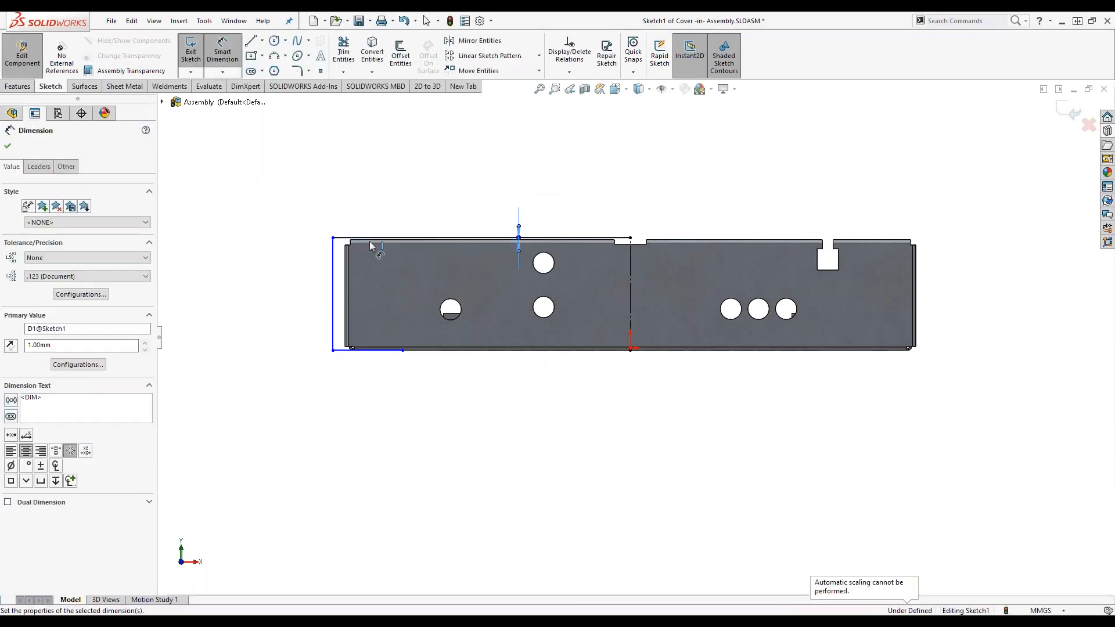
- Dimension the profile's vertical side line 1 mm from the adjacent side edge of the Base
left_click(336, 288)
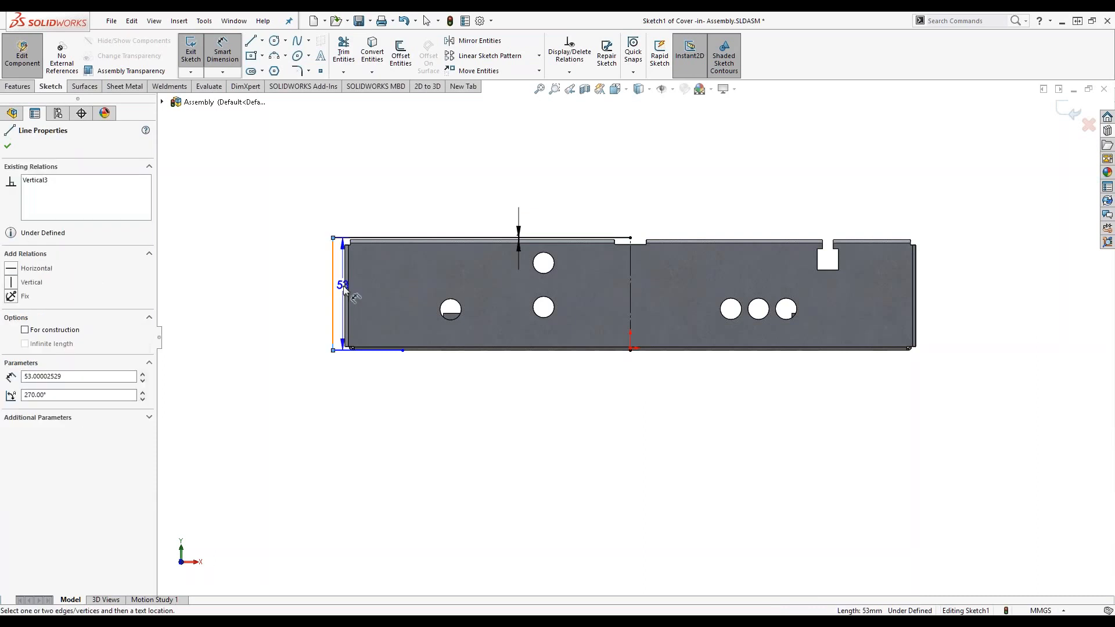
left_click(346, 291)
left_click(320, 298)
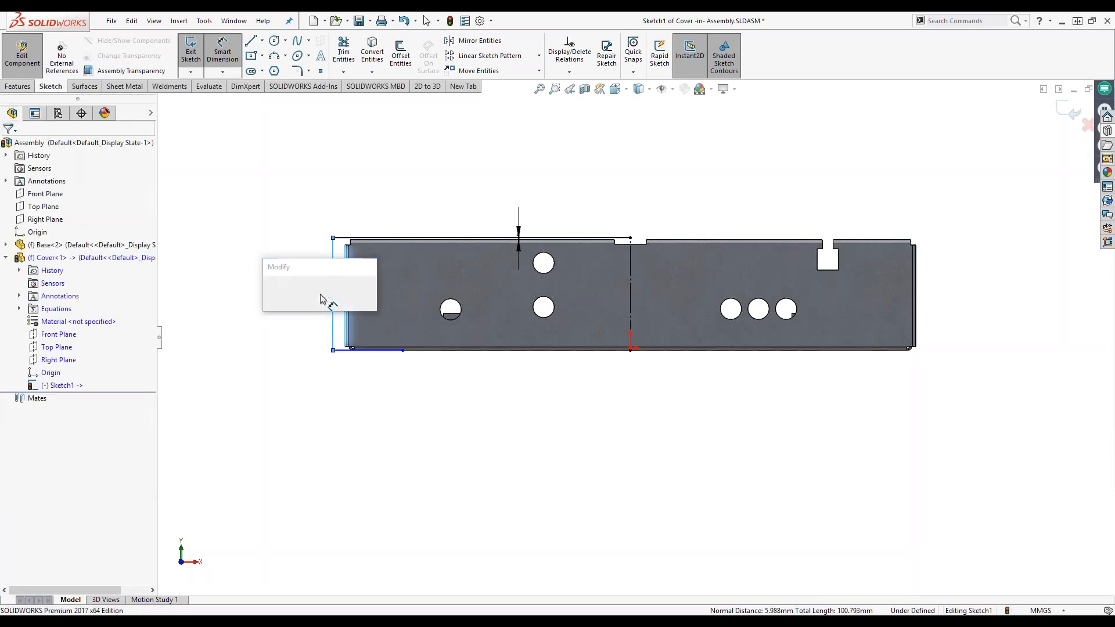
type("1")
key("Return")
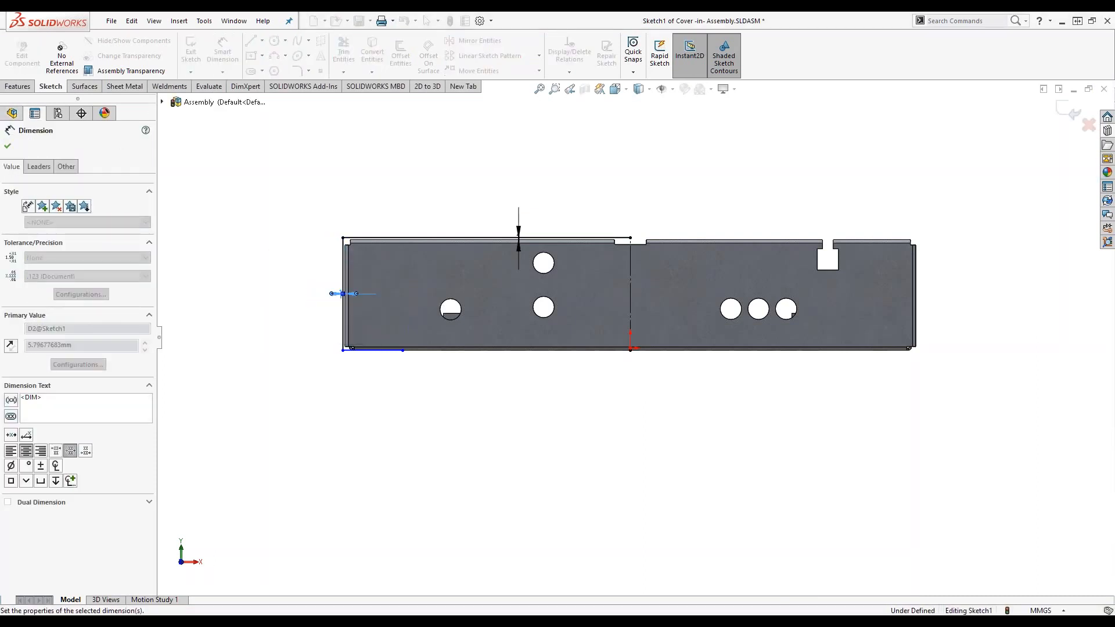
- Dimension the length of the profile's short lower return line as 36 mm
left_click(374, 350)
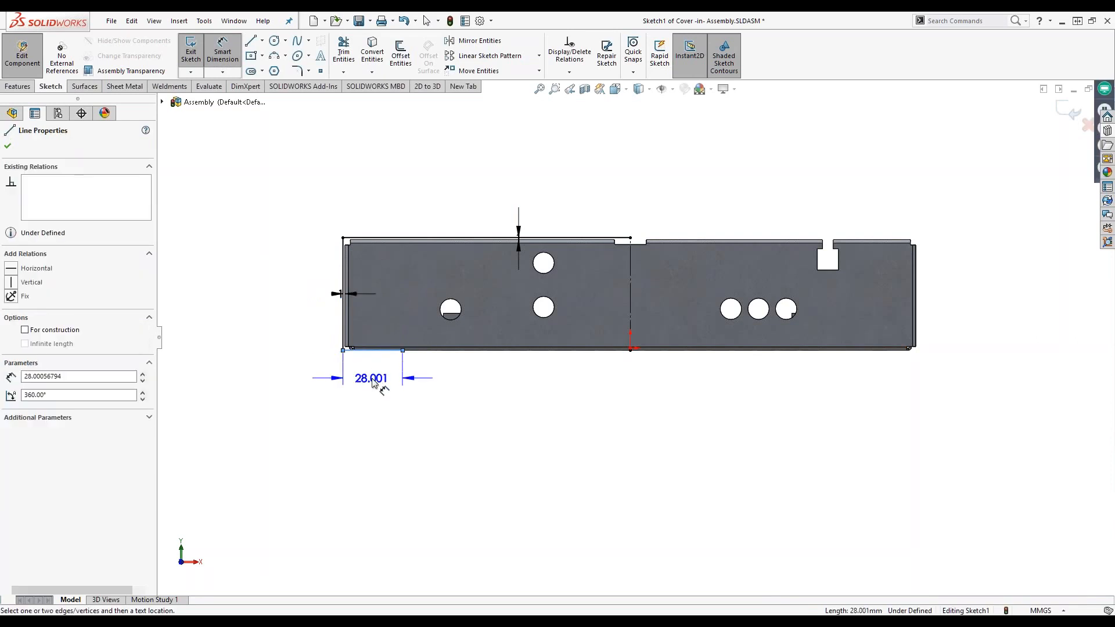
left_click(372, 381)
type("36")
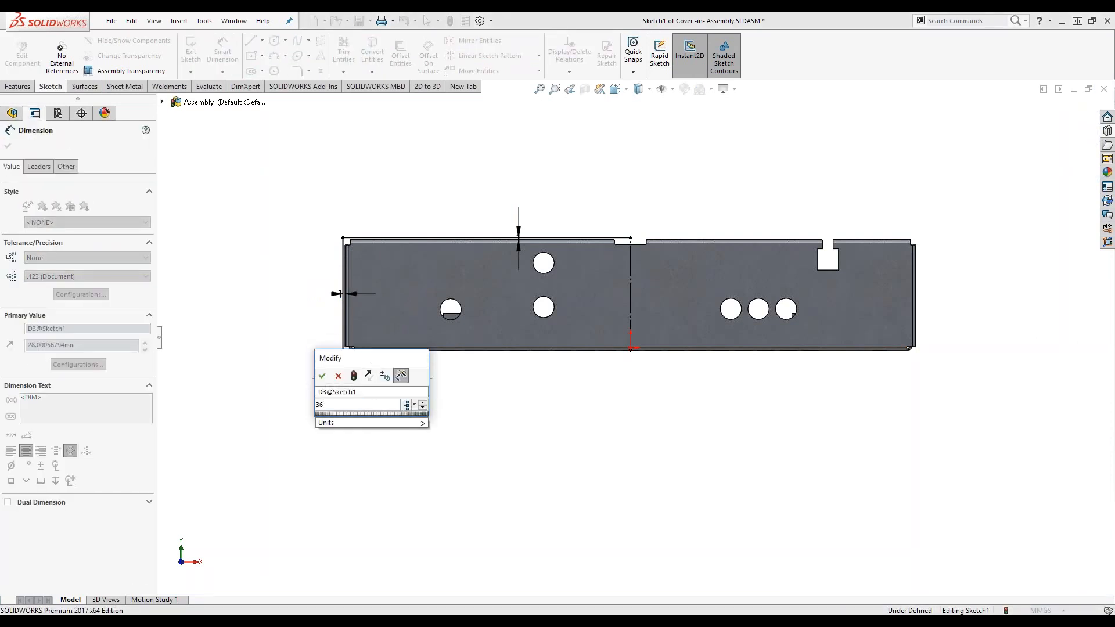
key("Return")
key("Escape")
- Make the profile's lower return line collinear with the bottom edge of the Base's wall
scroll(388, 351, "down", 2)
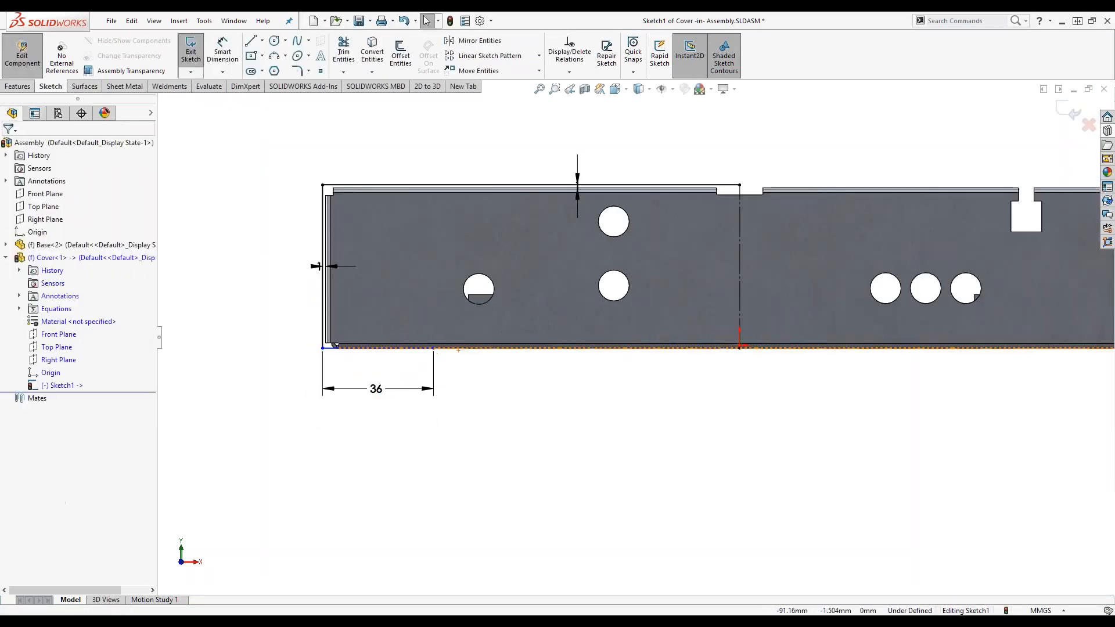
scroll(389, 352, "down", 2)
left_click(459, 344)
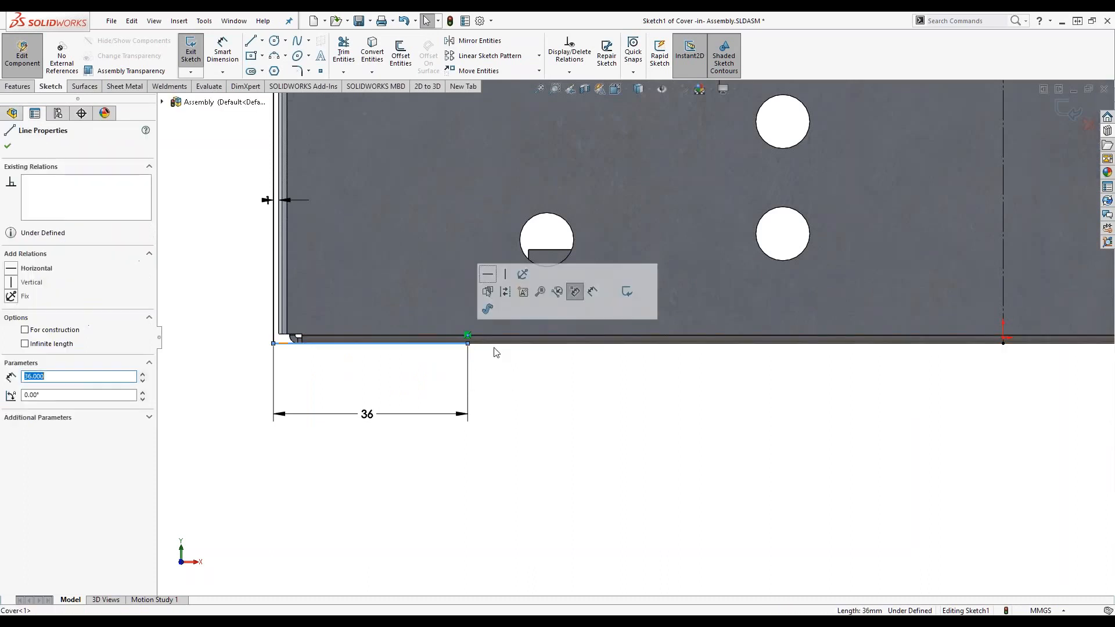
key("Escape")
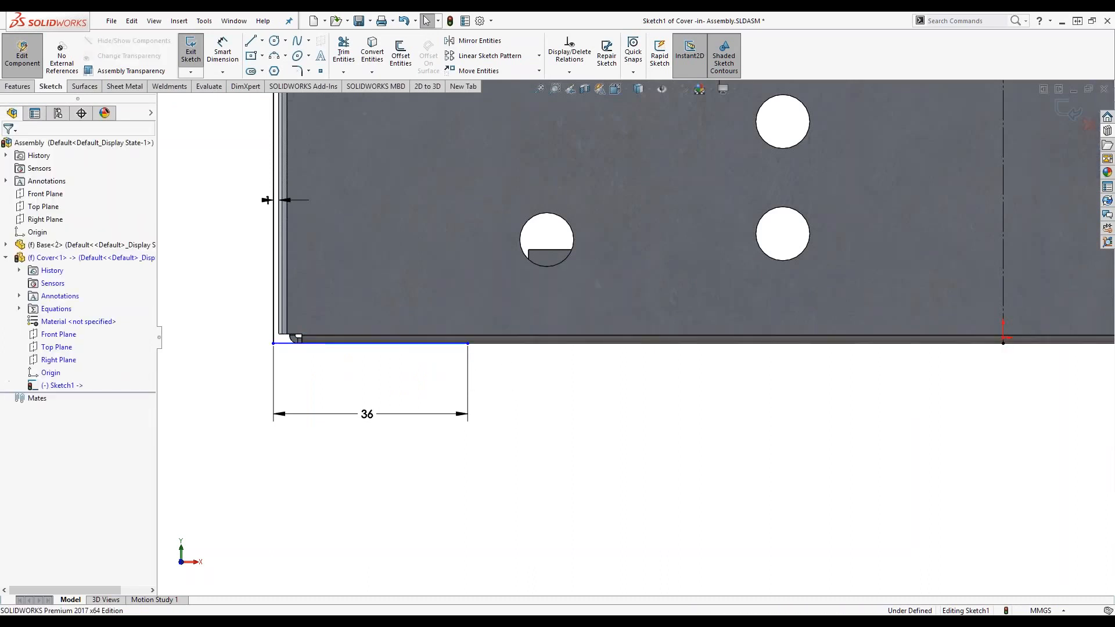
left_click(499, 344)
left_click(439, 344, "ctrl")
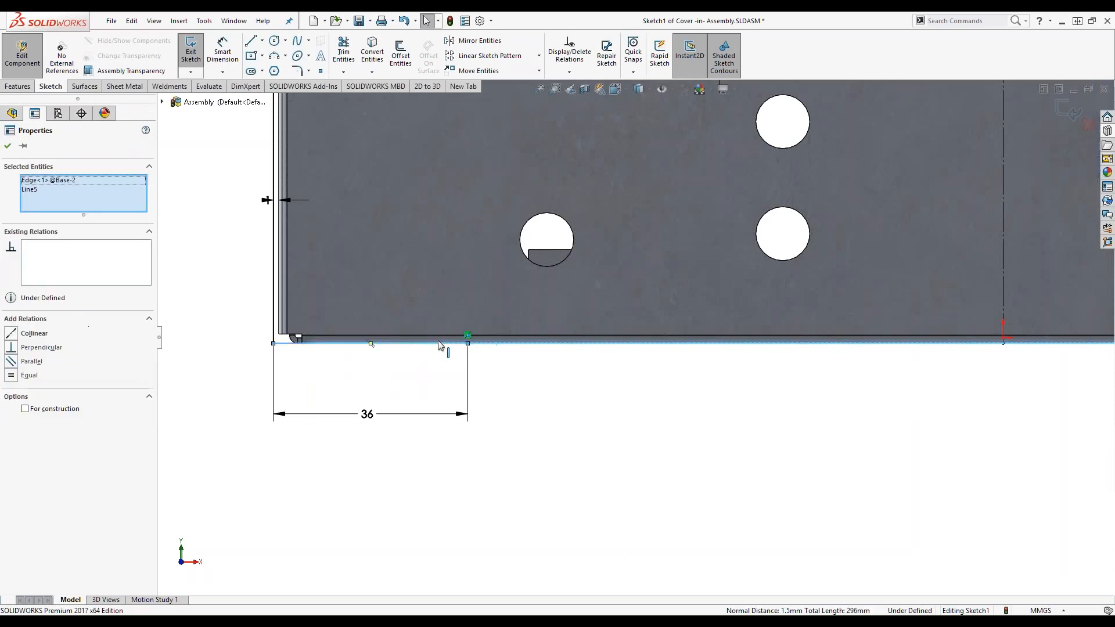
left_click(472, 271)
left_click(585, 427)
scroll(589, 428, "down", 3)
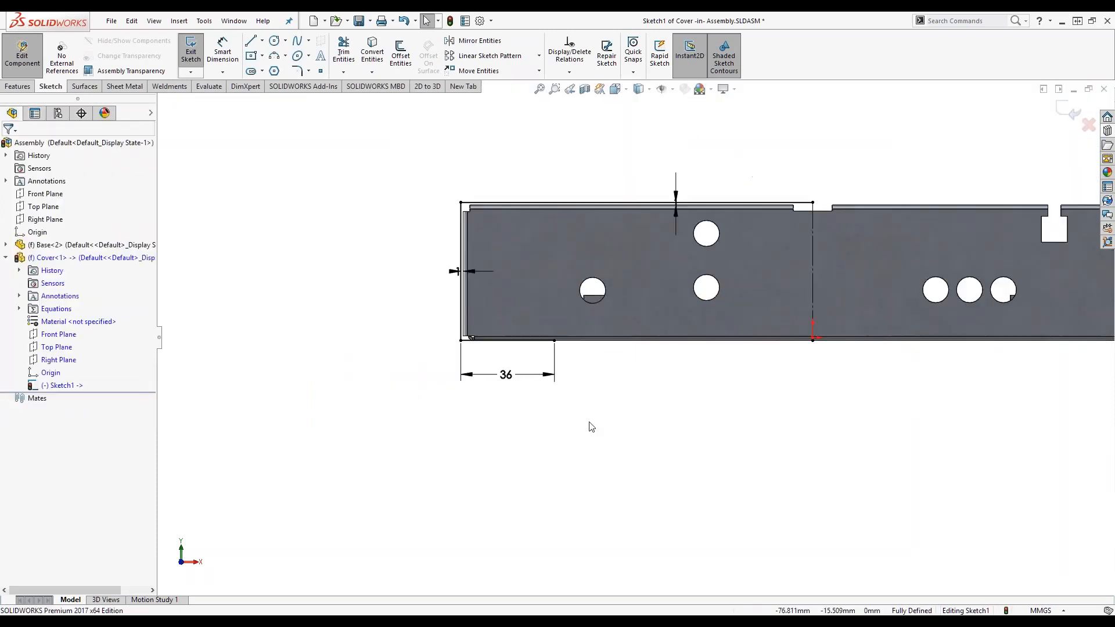
- Start a Base Flange from the profile using the COMMON STEEL MM gauge table, 1 mm thickness and 0.5 mm bend radius
middle_click_drag(605, 388, 664, 400)
left_click(126, 86)
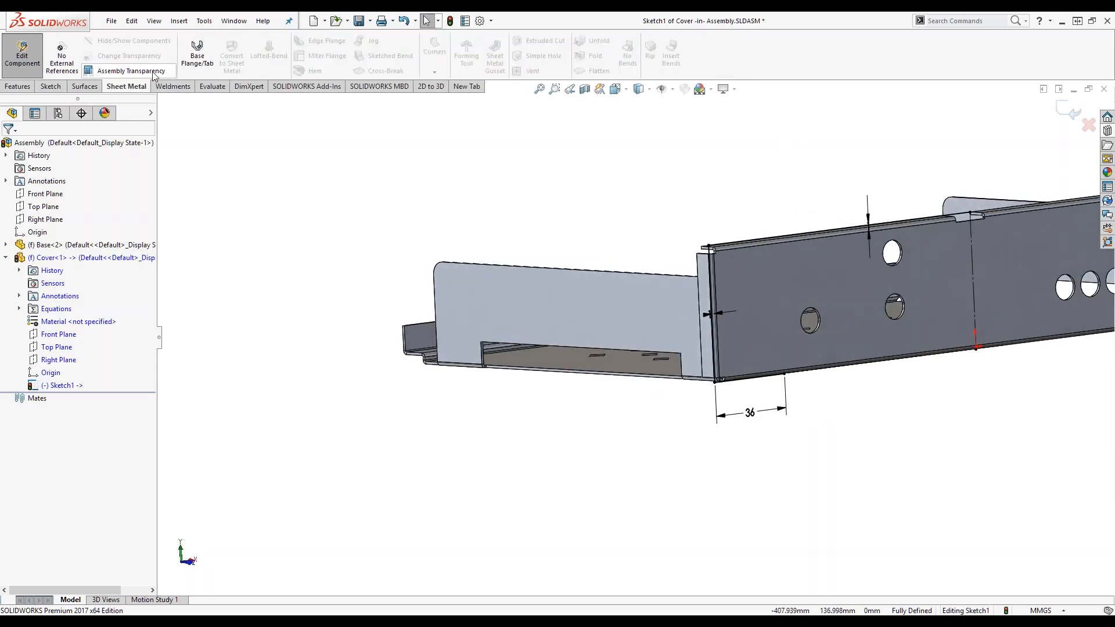
left_click(197, 58)
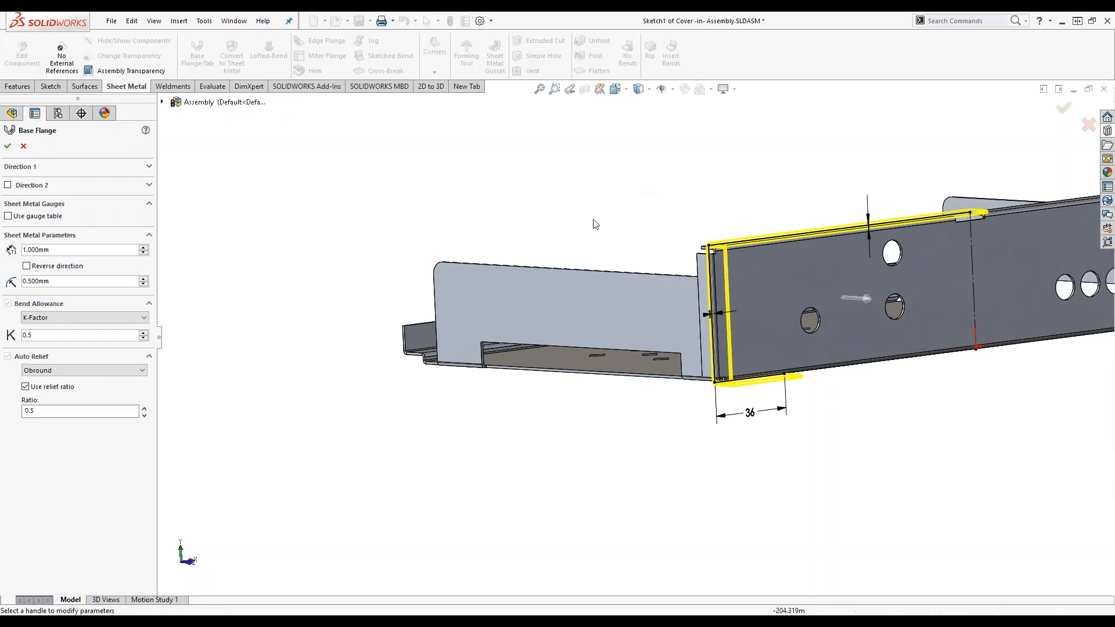
left_click(32, 168)
left_click(58, 254)
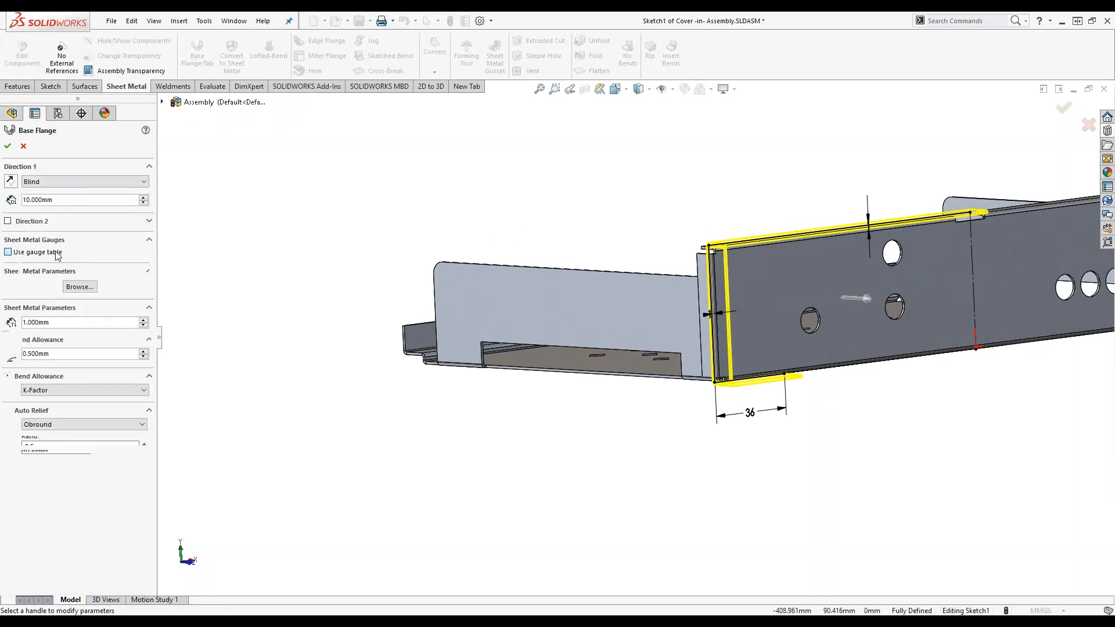
left_click(71, 269)
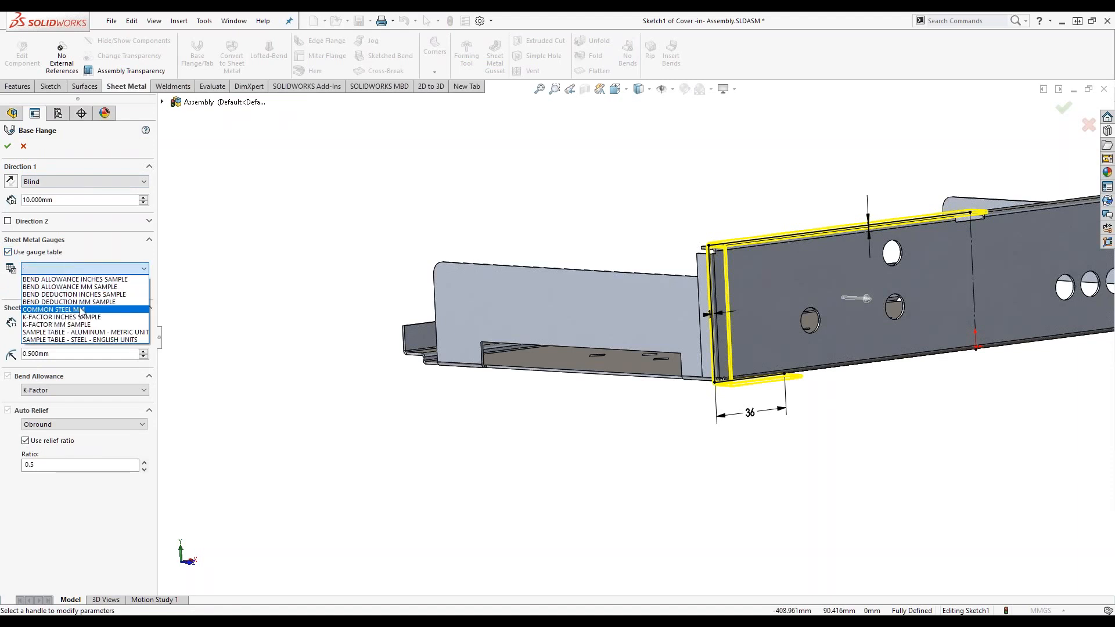
left_click(58, 309)
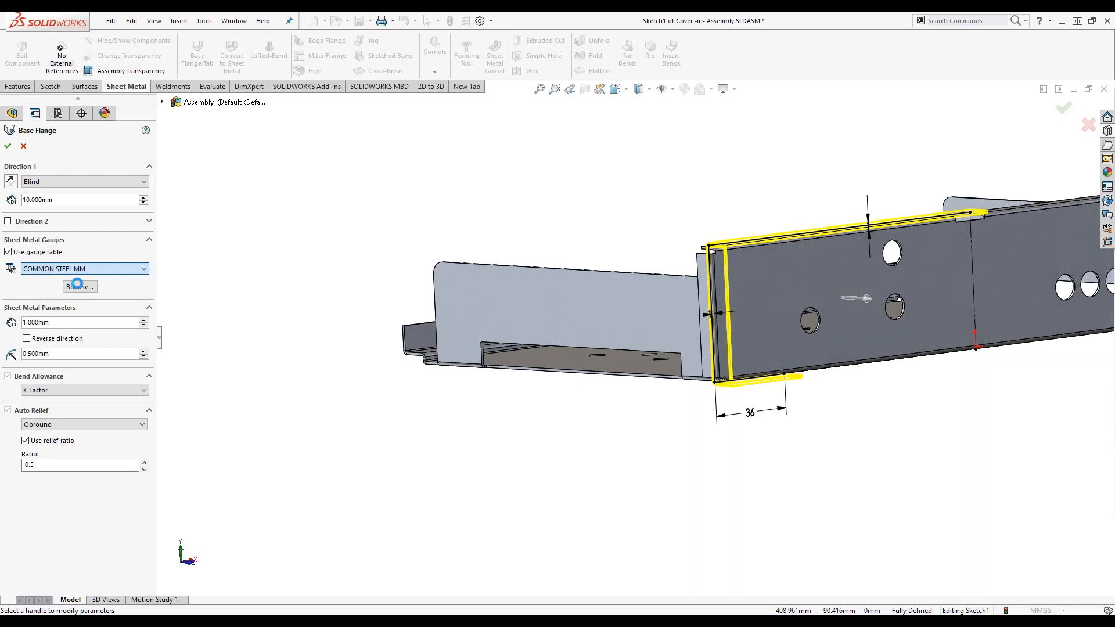
left_click(87, 337)
left_click(80, 506)
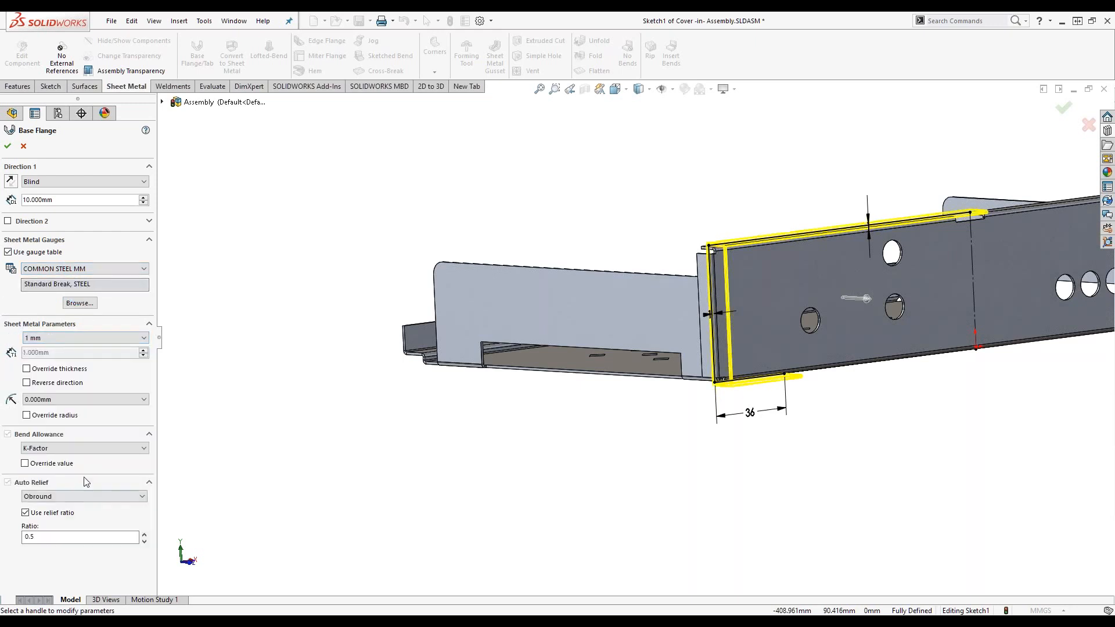
left_click(74, 400)
left_click(69, 433)
- Reverse the base flange toward the Base, end it Up To Vertex at the jog's bend edge, and create it
left_click(64, 182)
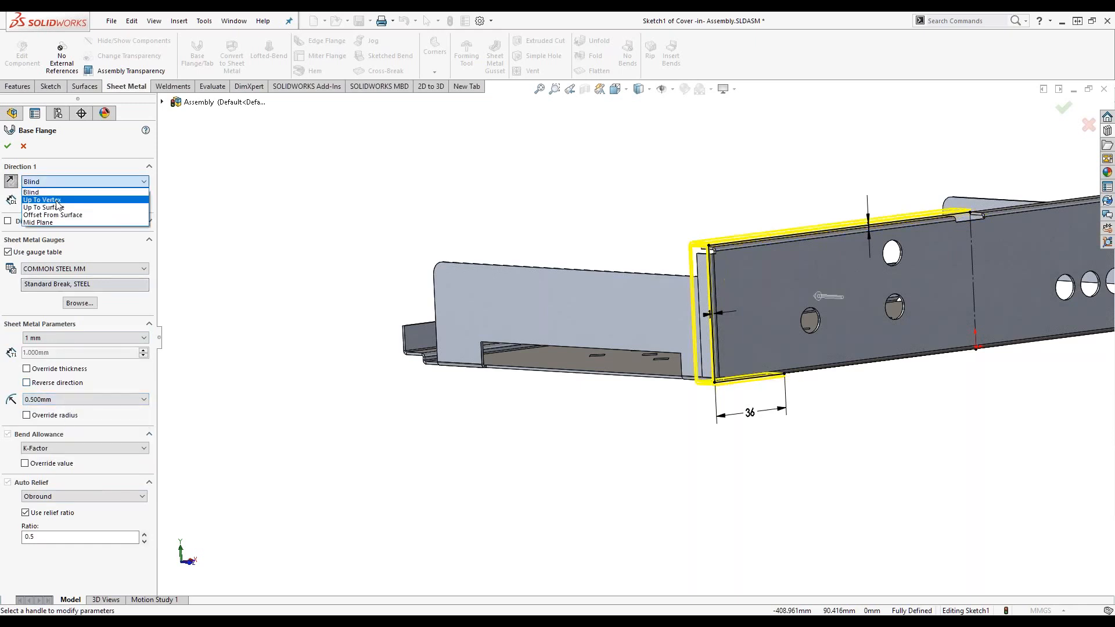
left_click(58, 198)
scroll(485, 326, "down", 8)
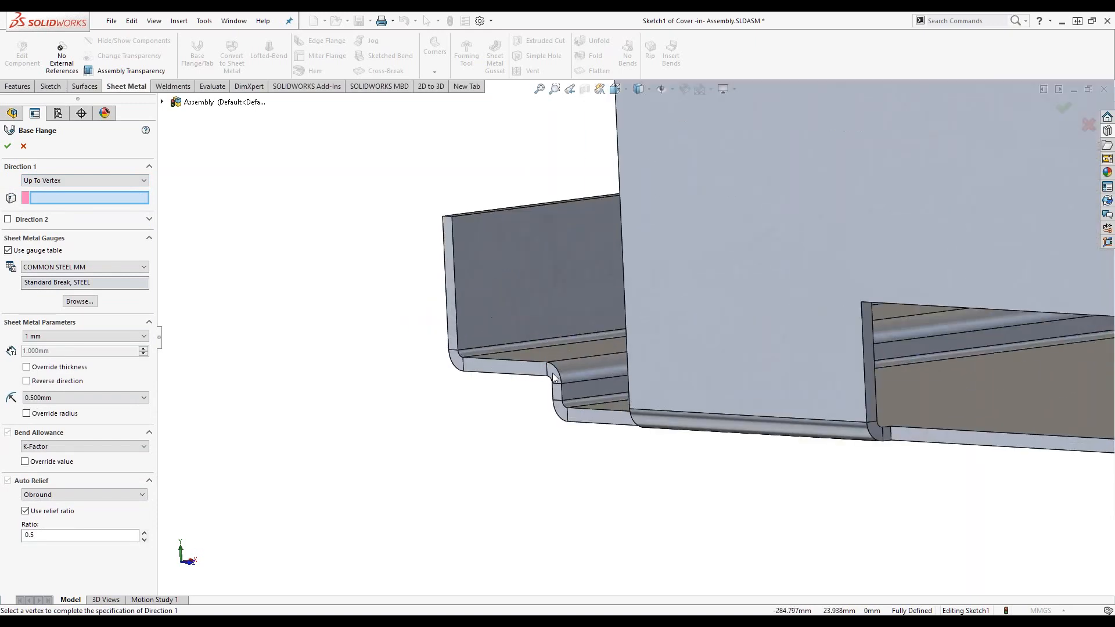
left_click(555, 374)
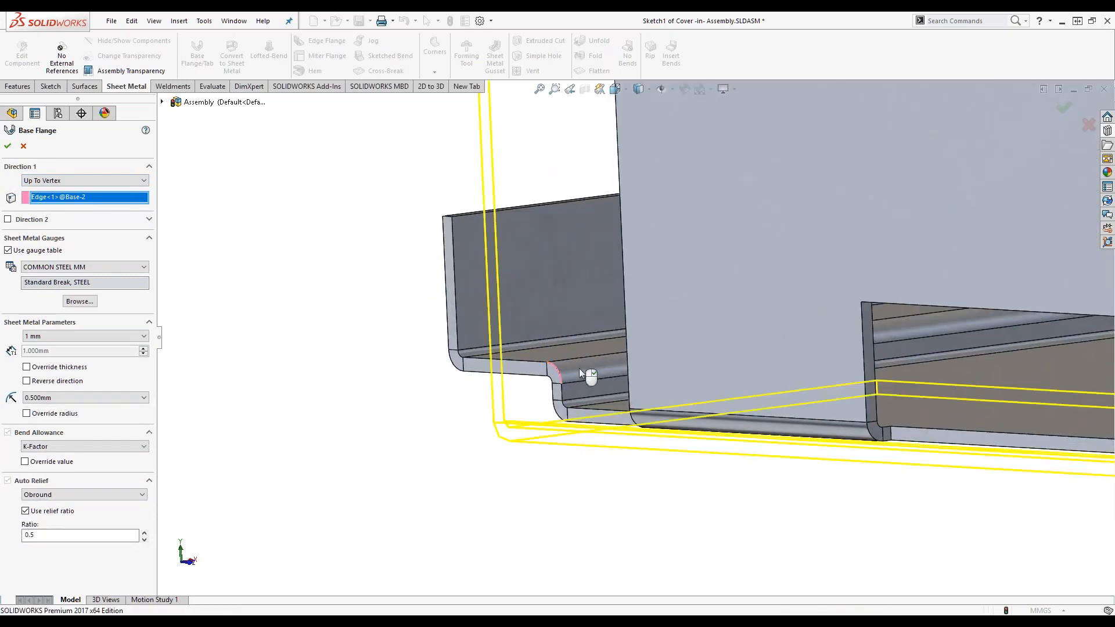
key("Return")
- Start a Miter Flange sketch on the vertical open-side edge of the Cover's side wall and view it from the top
scroll(604, 366, "up", 5)
middle_click_drag(597, 374, 662, 278)
scroll(736, 354, "up", 3)
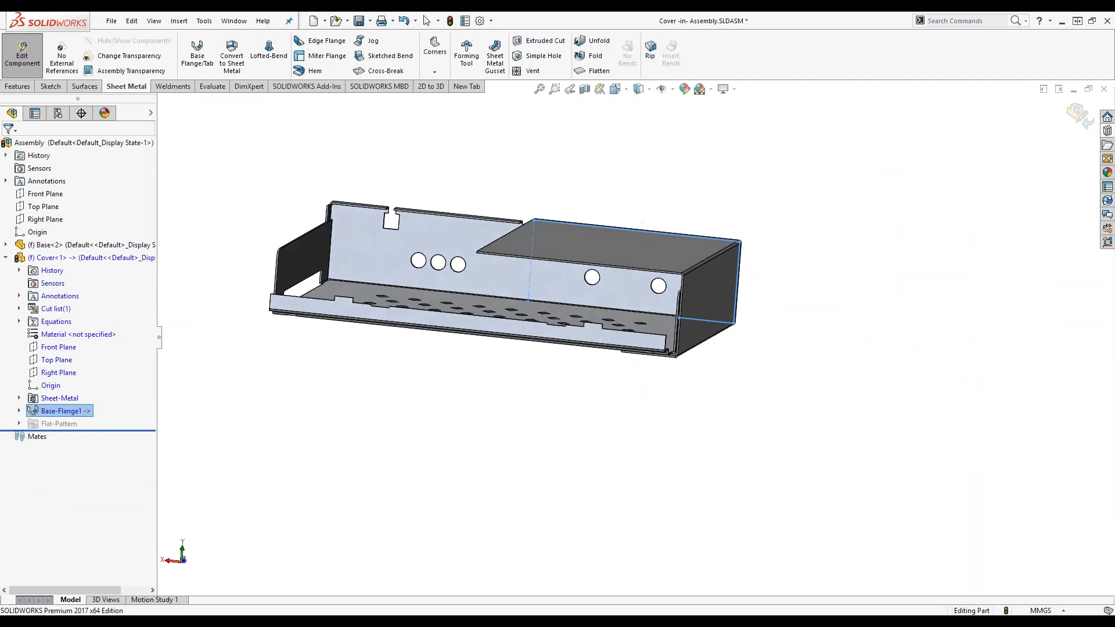
left_click(343, 58)
scroll(733, 354, "down", 5)
left_click(566, 326)
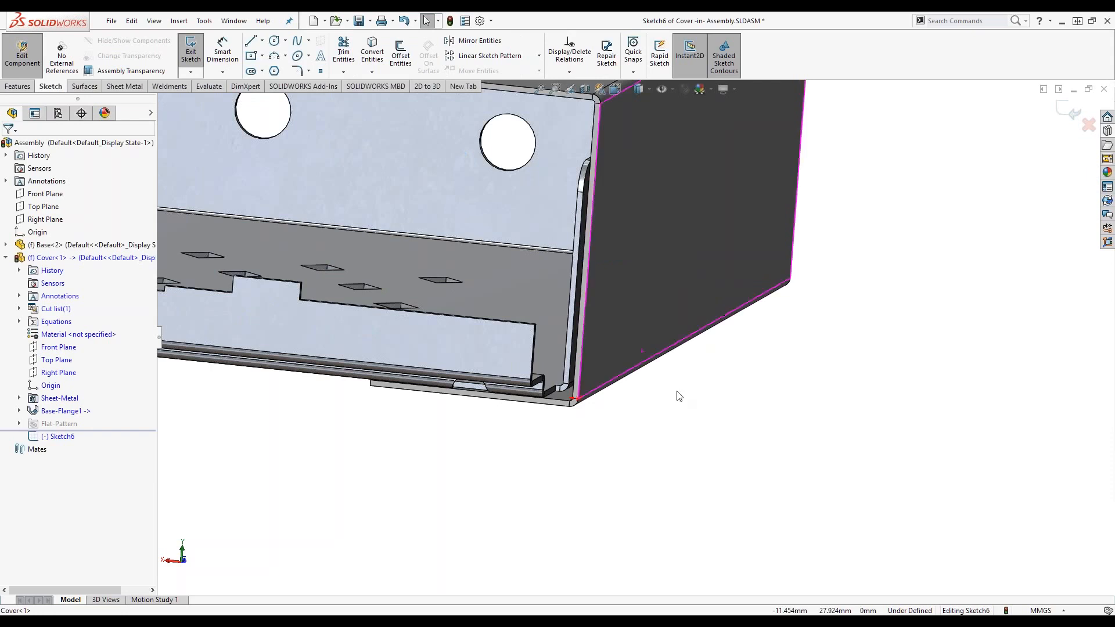
key("space")
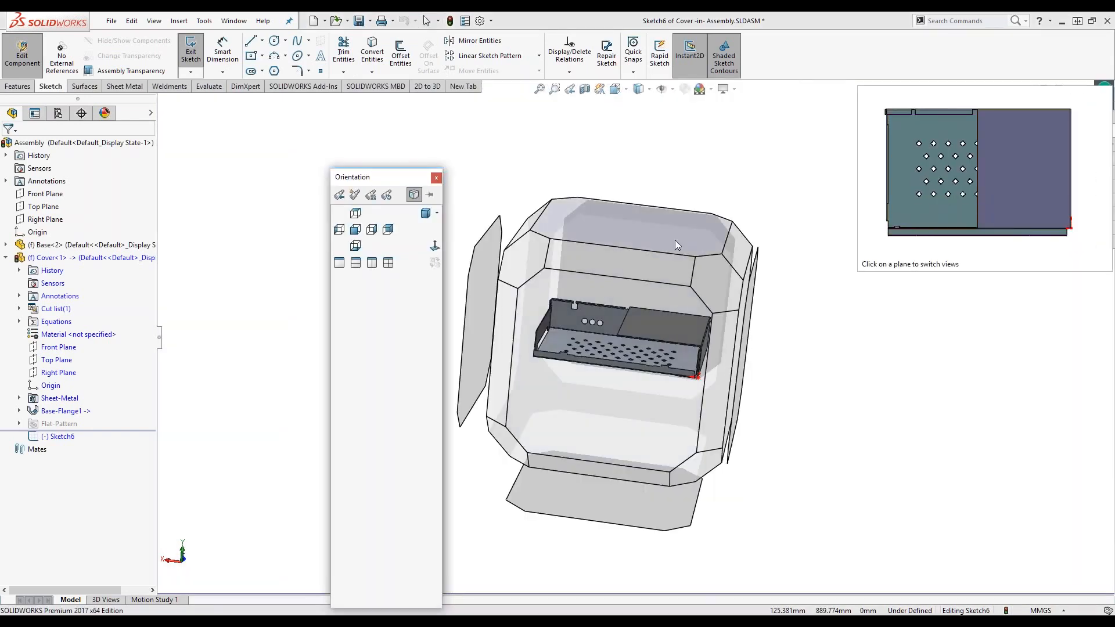
left_click(674, 239)
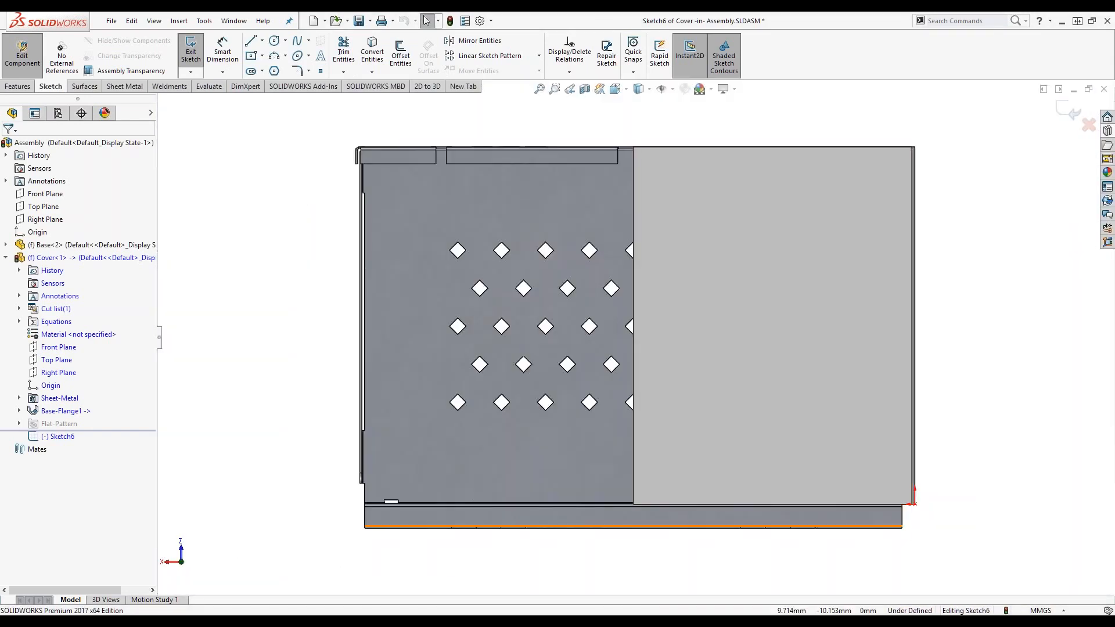
- Sketch an L-shaped flange profile from the origin, about 6.35 mm inward and 11.56 mm outward to the Base flange's corner, and finish the sketch
key("l")
scroll(941, 517, "down", 5)
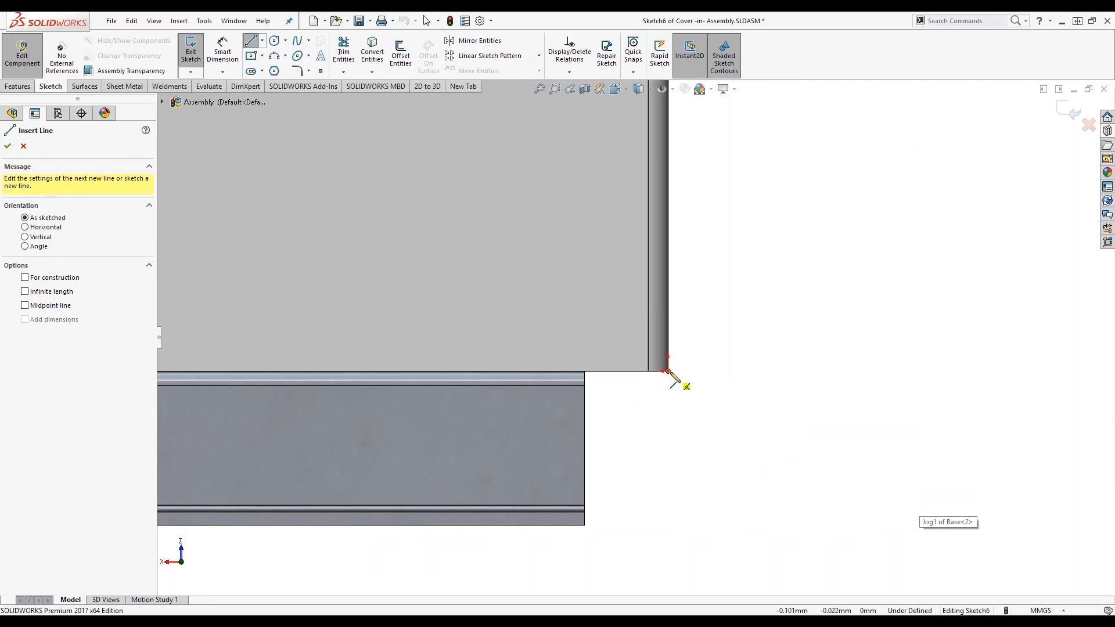
left_click(668, 372)
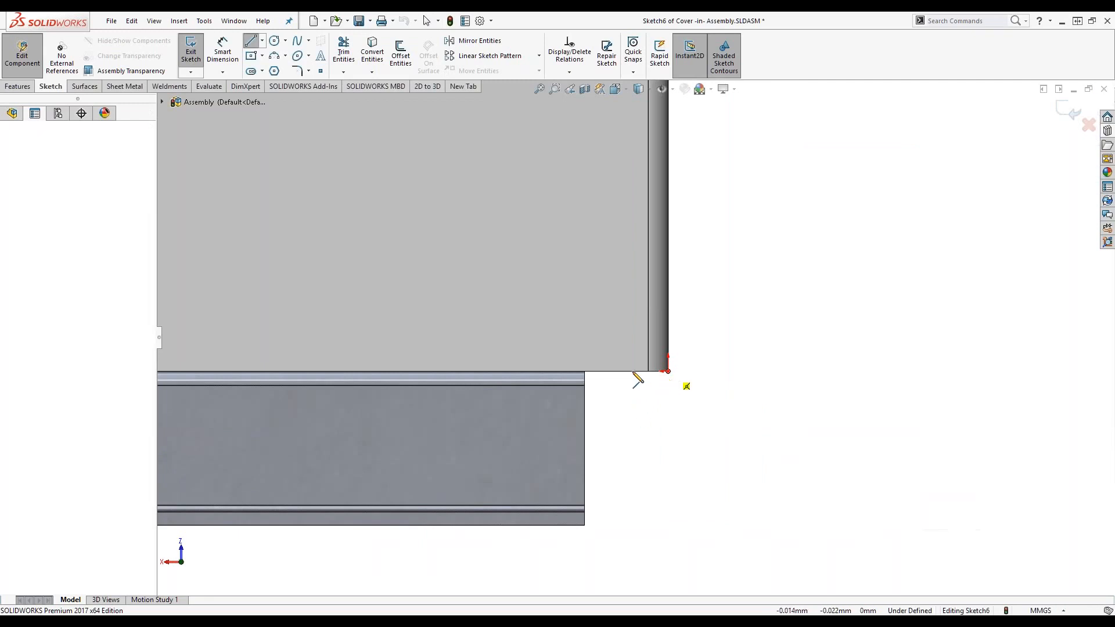
left_click(584, 371)
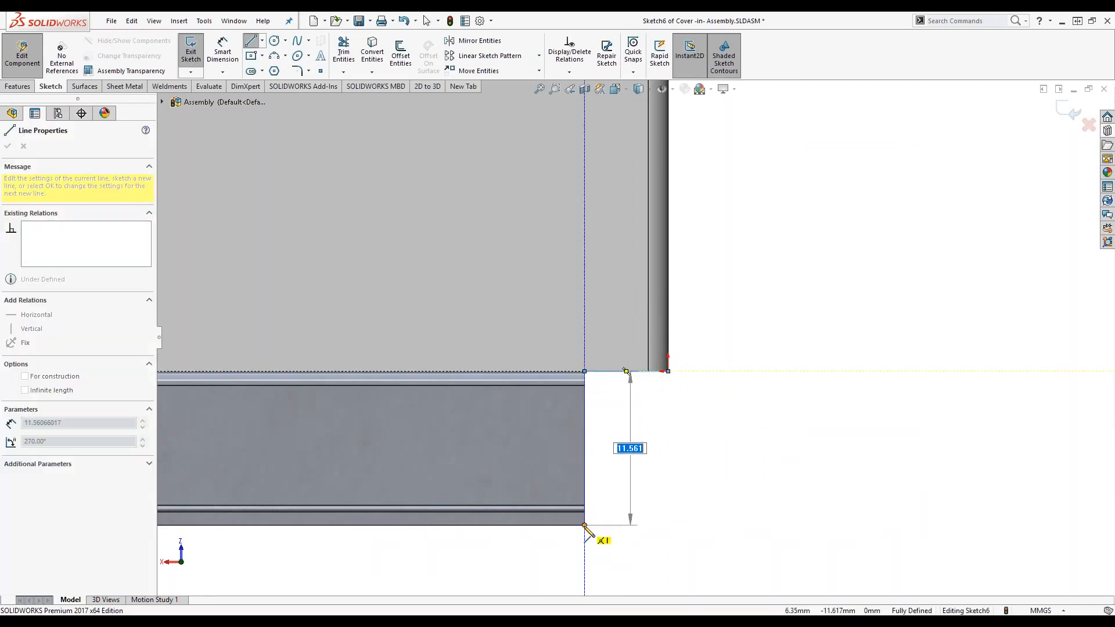
double_click(585, 525)
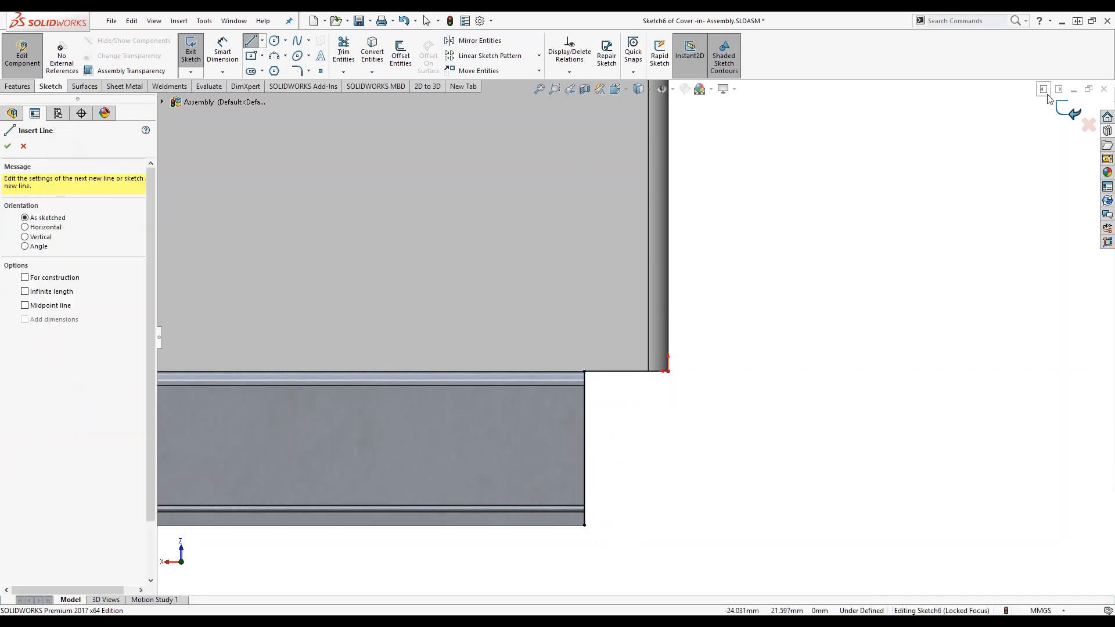
left_click(1067, 110)
- Try the Material Inside position for the miter flange and restore Material Outside
middle_click_drag(710, 448, 705, 421)
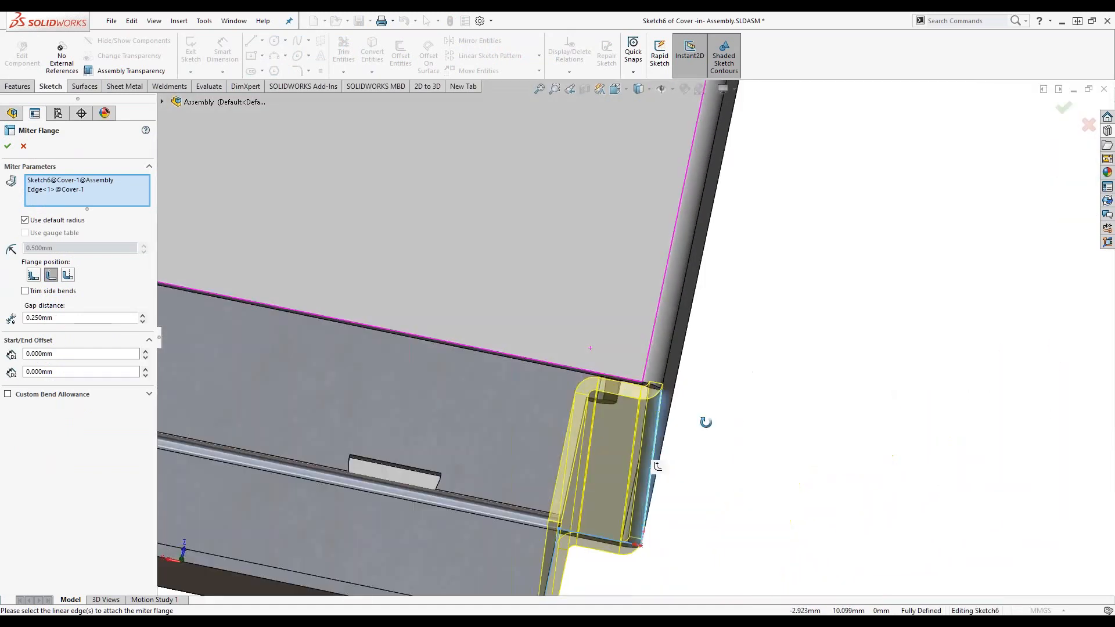
left_click(33, 275)
scroll(430, 437, "up", 4)
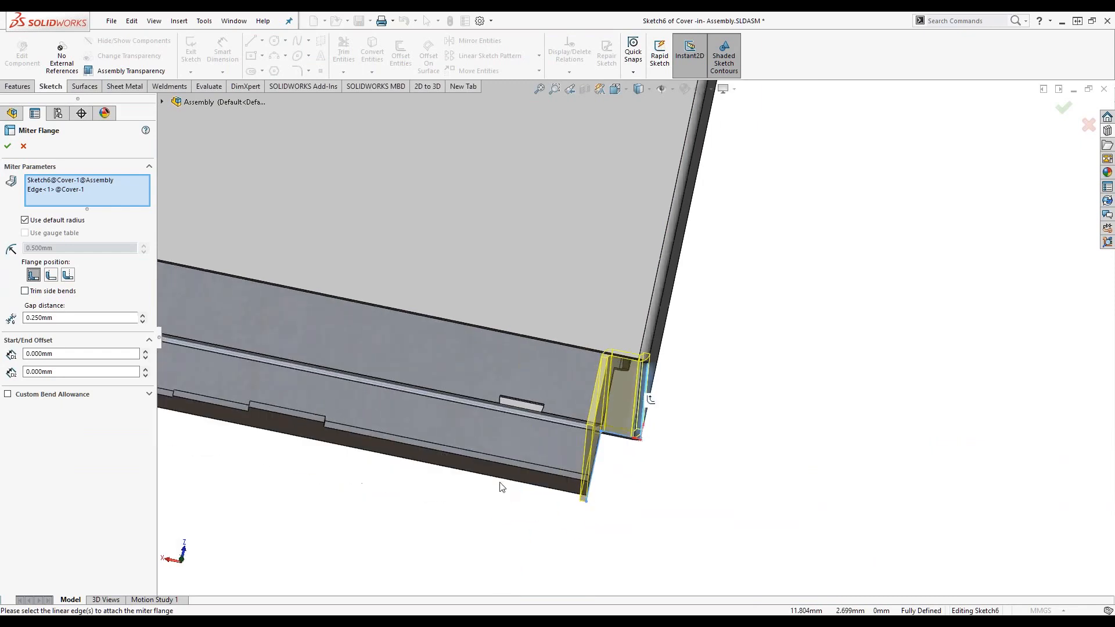
middle_click_drag(511, 483, 665, 470)
scroll(590, 492, "down", 5)
left_click(56, 274)
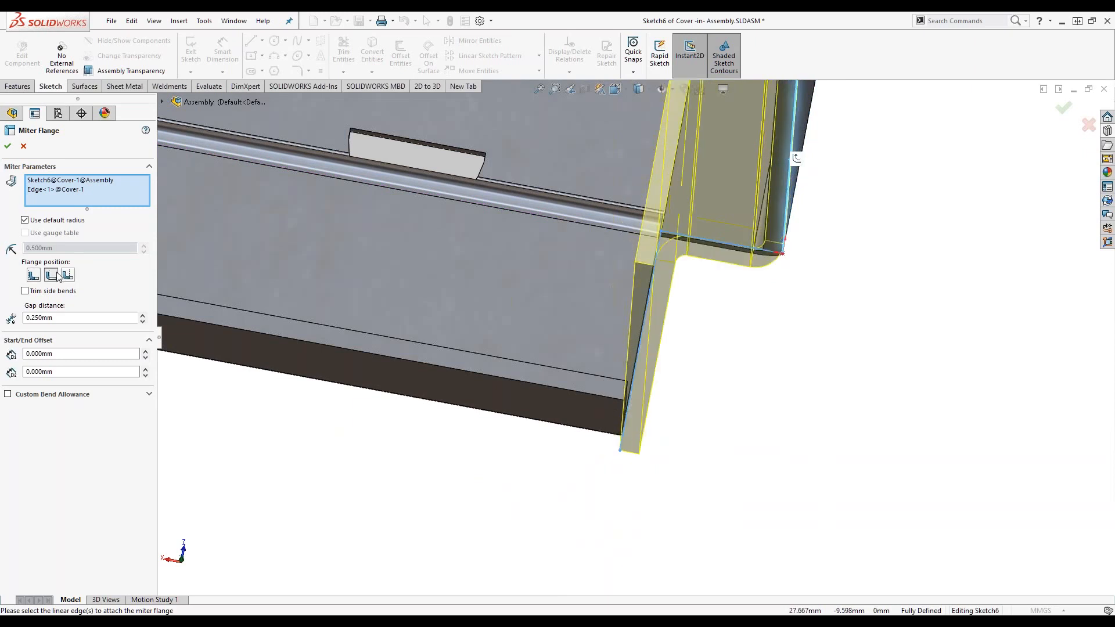
- Set the miter flange's start offset to 4 mm at its lower end
middle_click_drag(802, 384, 783, 273)
left_click(28, 353)
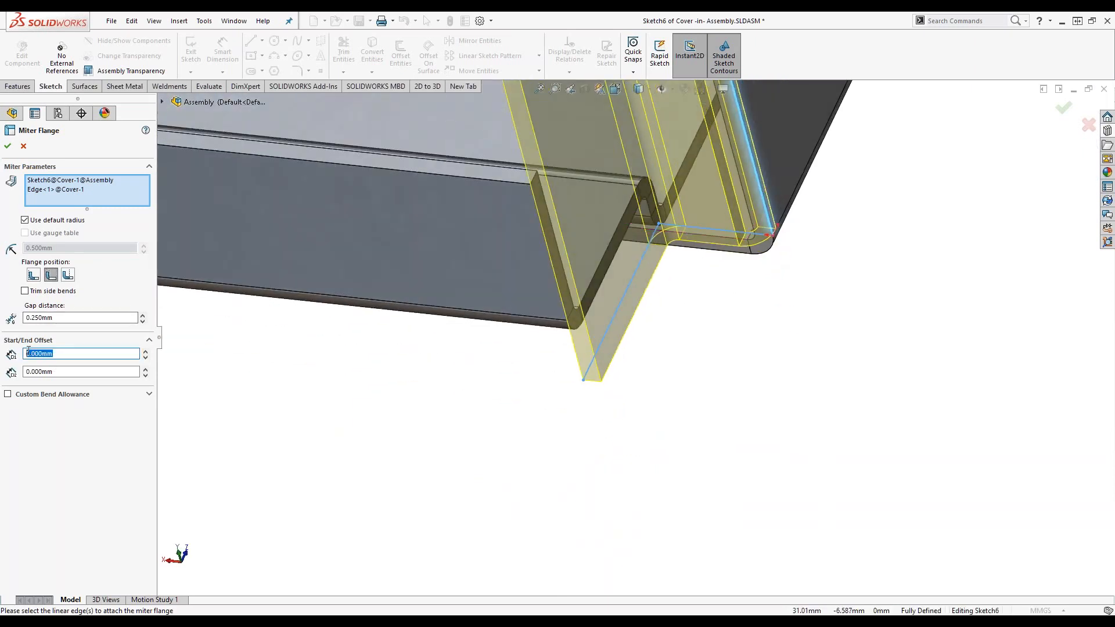
type("4")
key("Return")
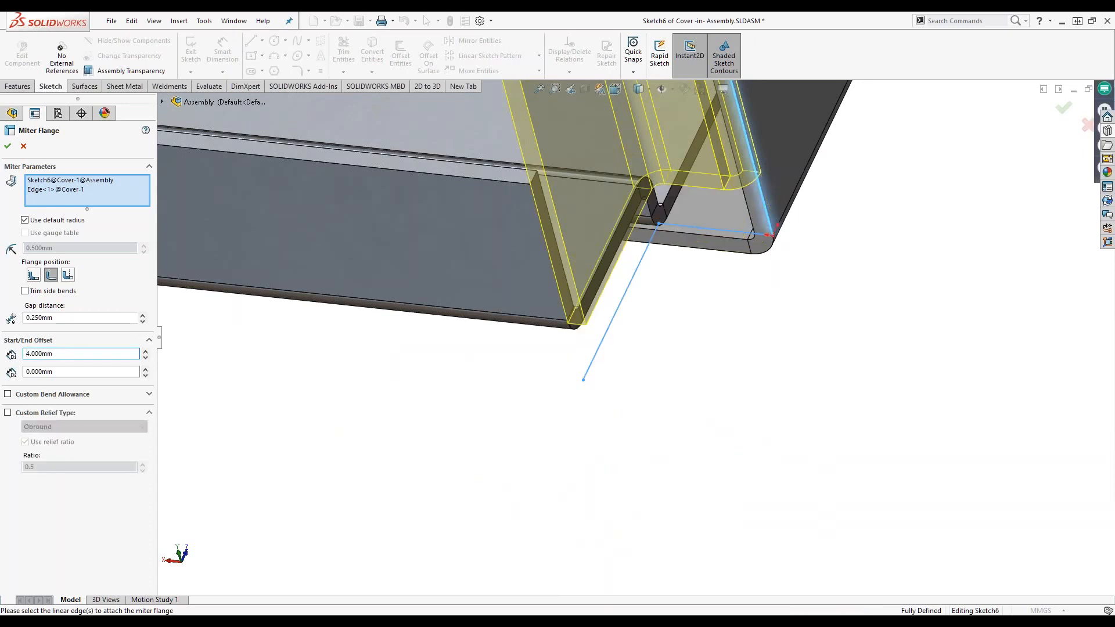
- Continue the miter flange along the Cover's upper open-side edge with a 0.25 mm gap distance and create it
scroll(857, 213, "up", 7)
scroll(761, 212, "down", 5)
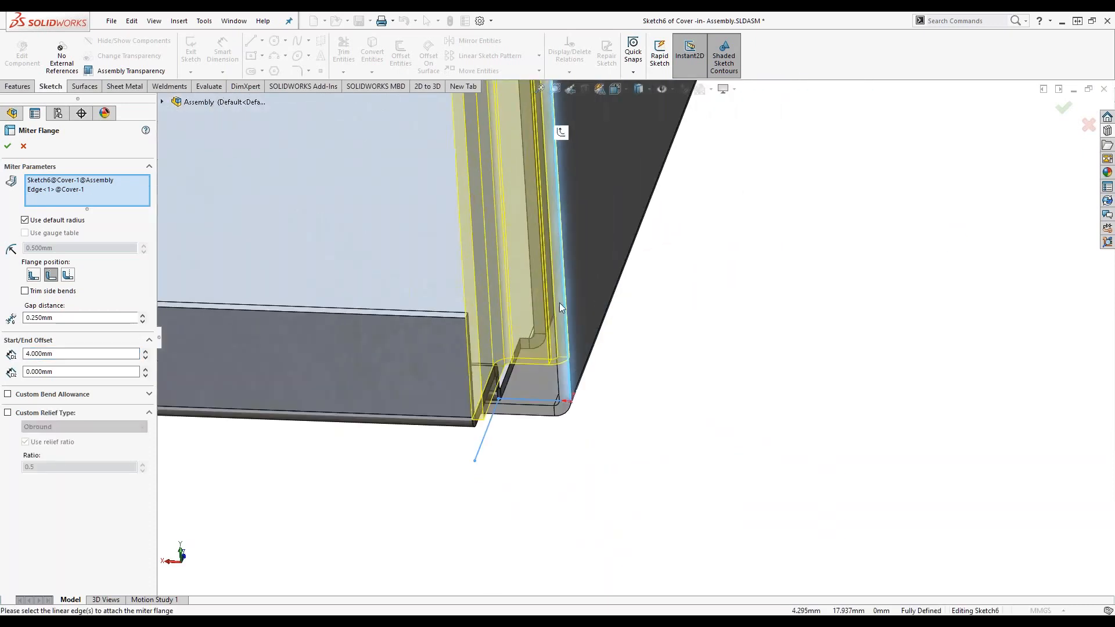
scroll(518, 388, "up", 4)
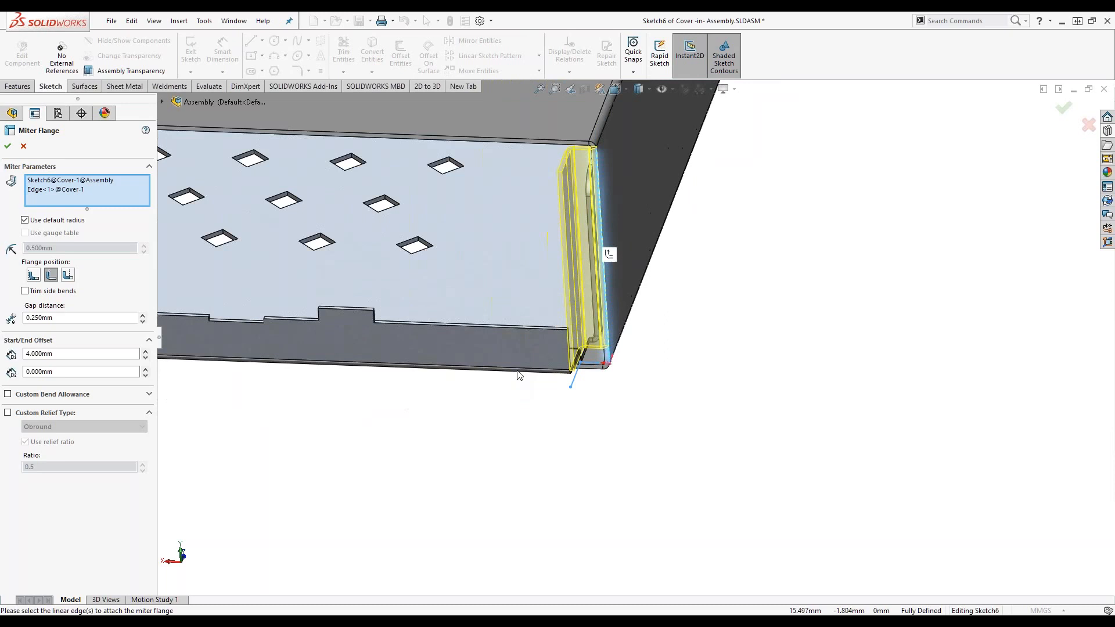
left_click(539, 173)
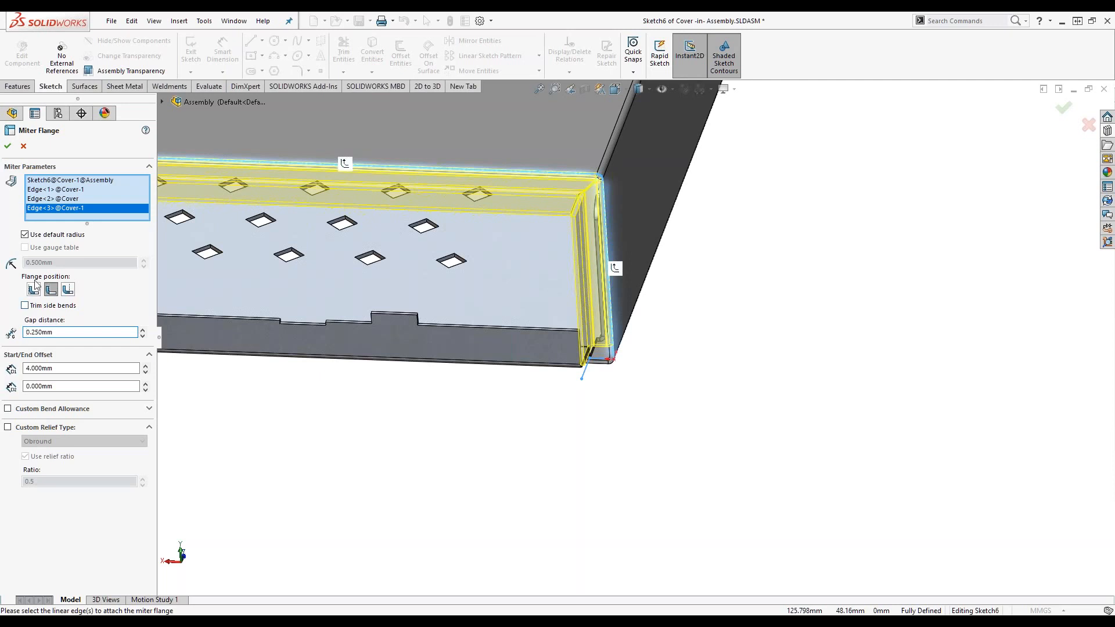
left_click(8, 146)
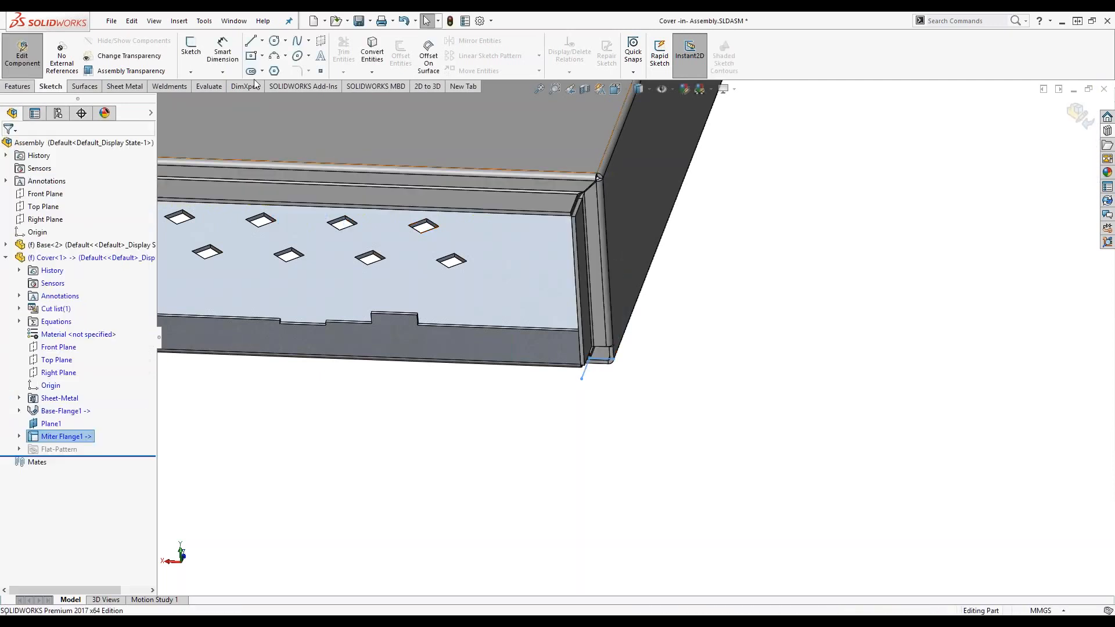
- Add a 12 mm edge flange at 90 degrees, Material Outside, along the miter flange's upper and vertical inner edges
left_click(141, 86)
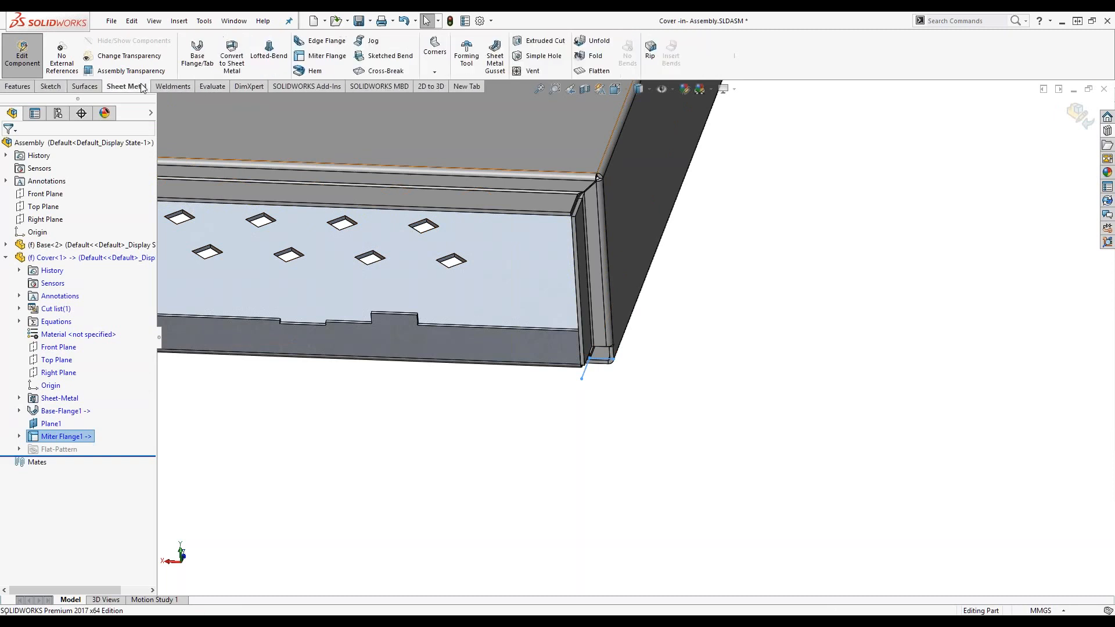
left_click(320, 47)
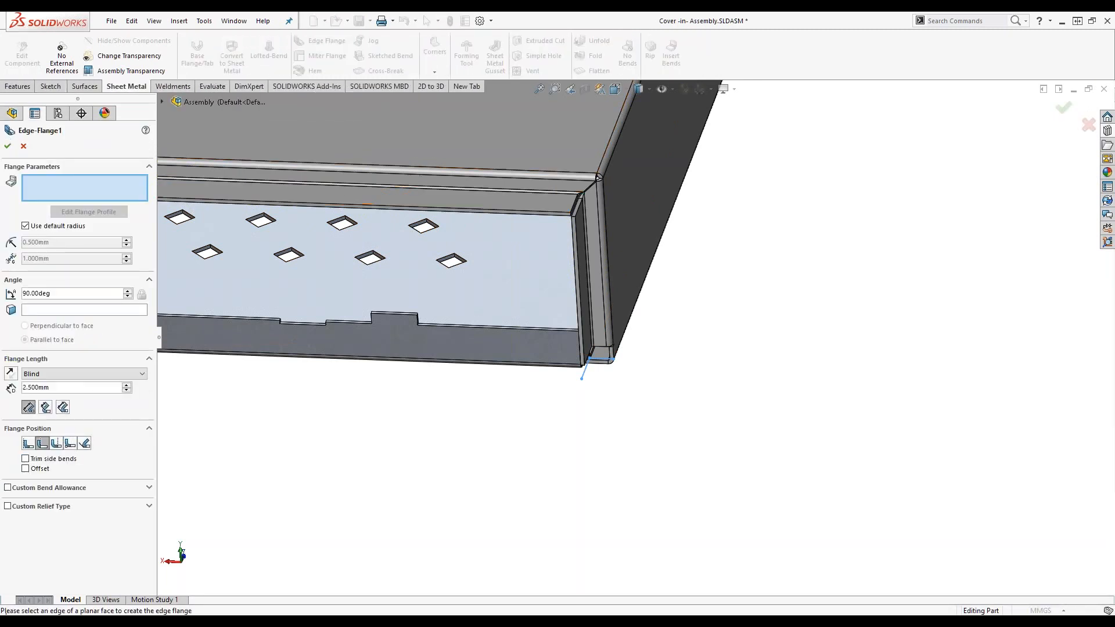
left_click(460, 211)
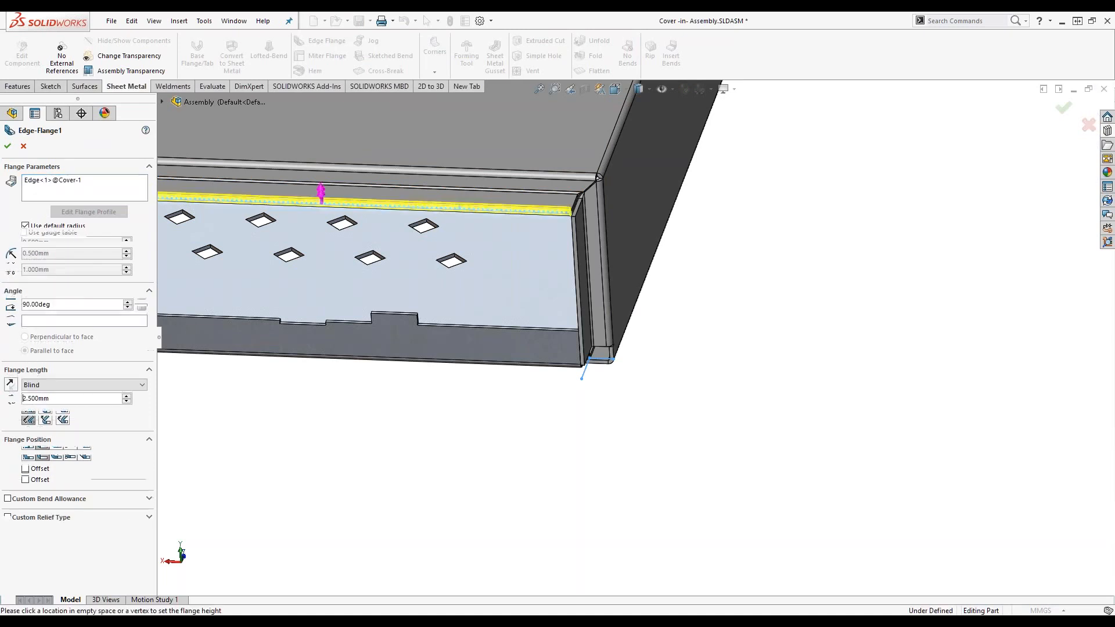
left_click(468, 241)
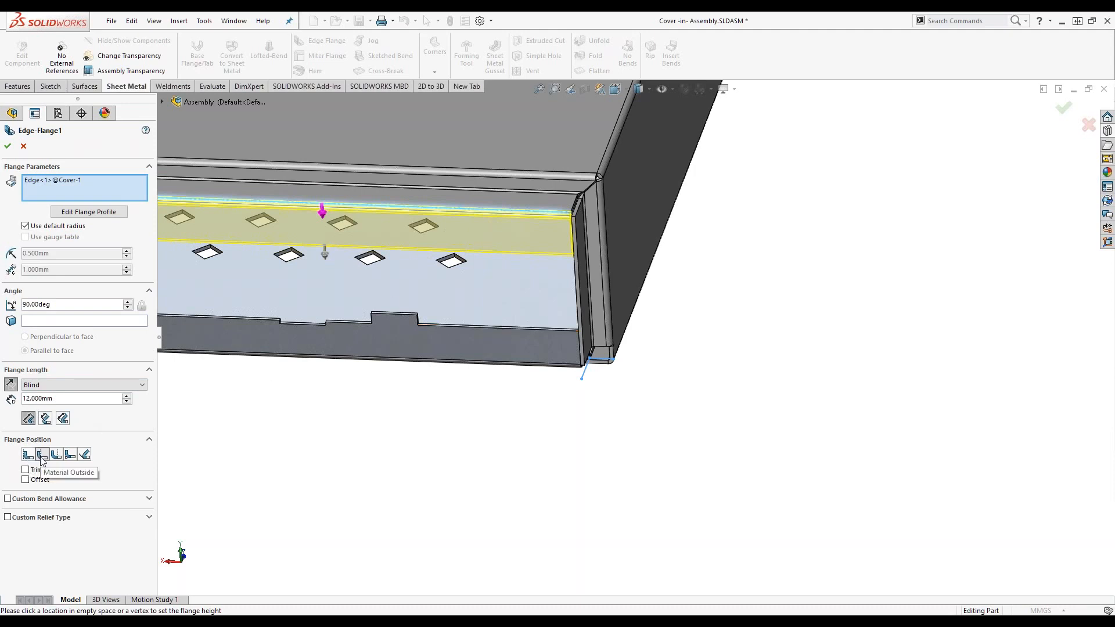
left_click(580, 296)
middle_click_drag(604, 297, 717, 251)
left_click(1060, 115)
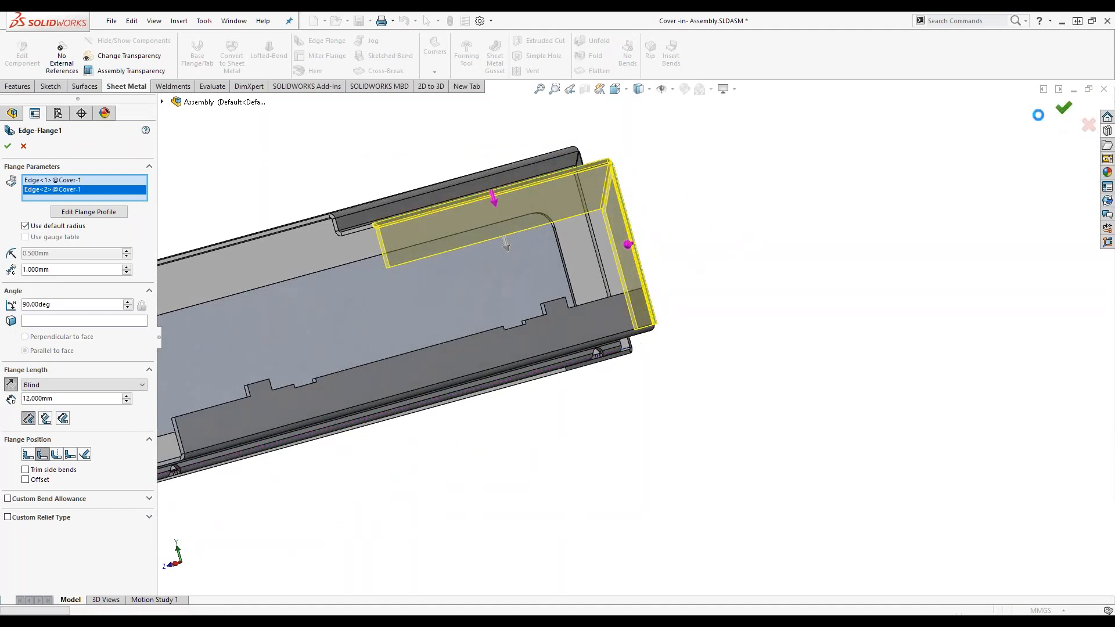
middle_click_drag(687, 217, 662, 275)
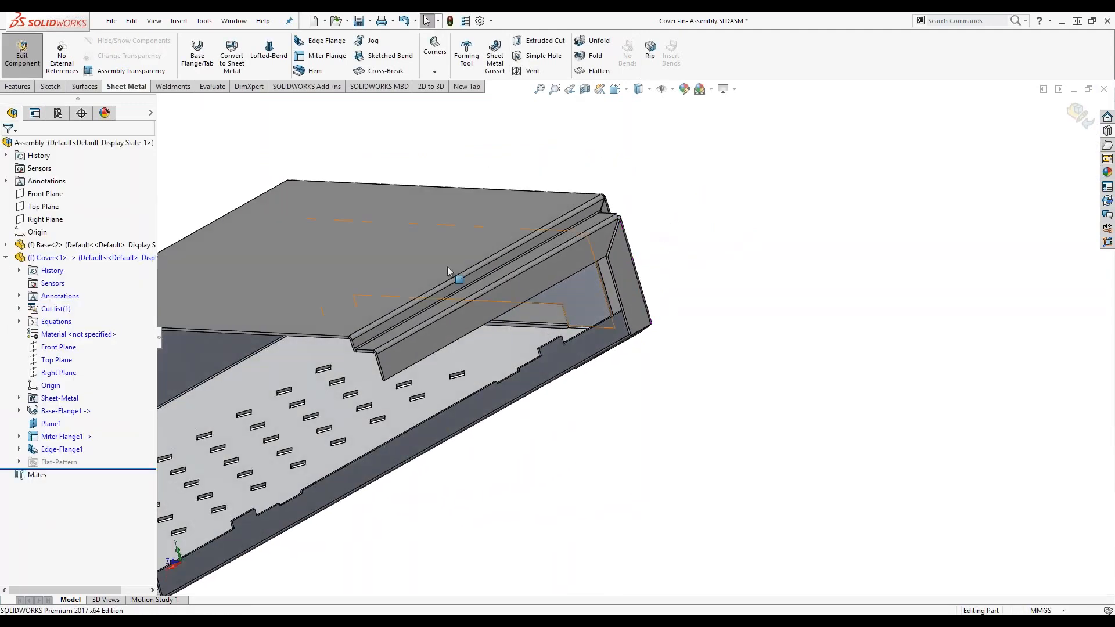
- Mirror the half Cover body about the thin open end face of its top plate, merging the solids
scroll(413, 252, "up", 5)
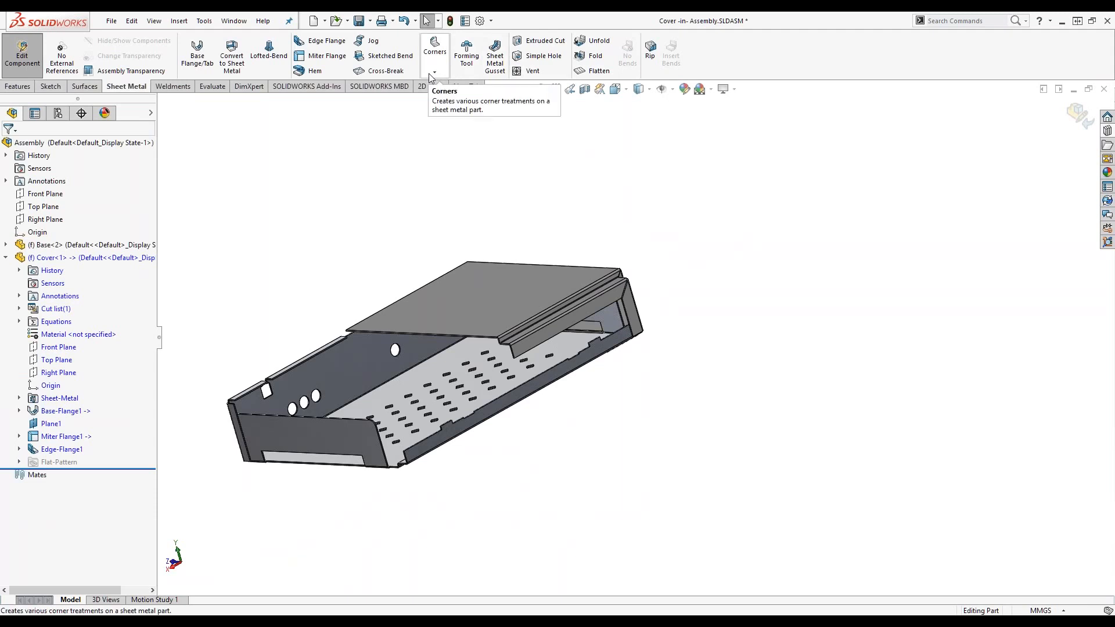
left_click(21, 88)
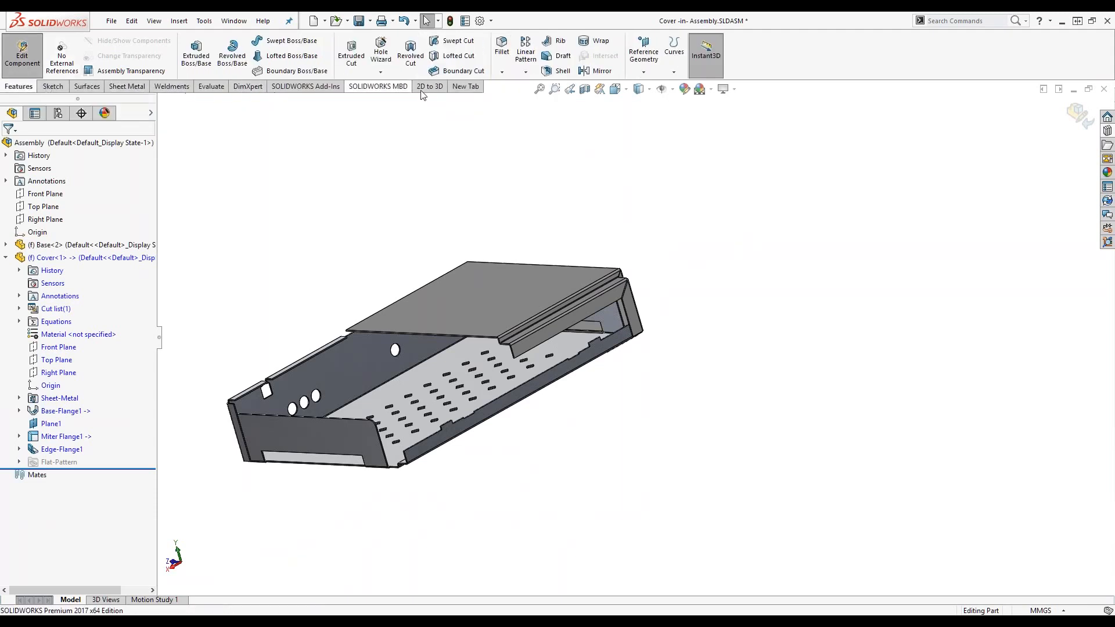
left_click(598, 71)
left_click(442, 287)
scroll(488, 295, "down", 10)
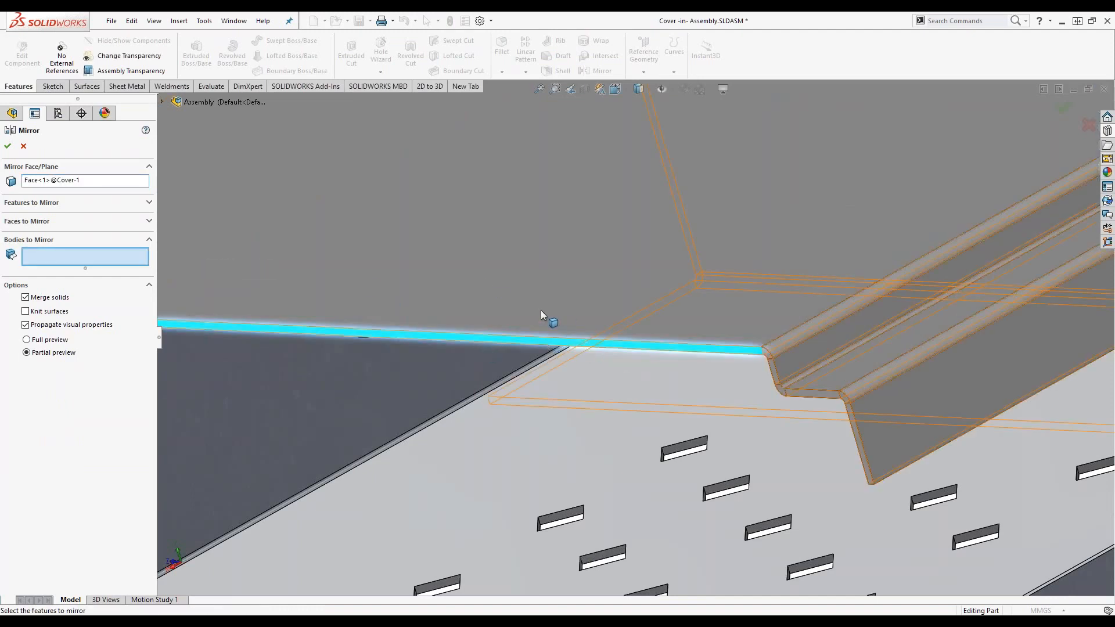
left_click(545, 288)
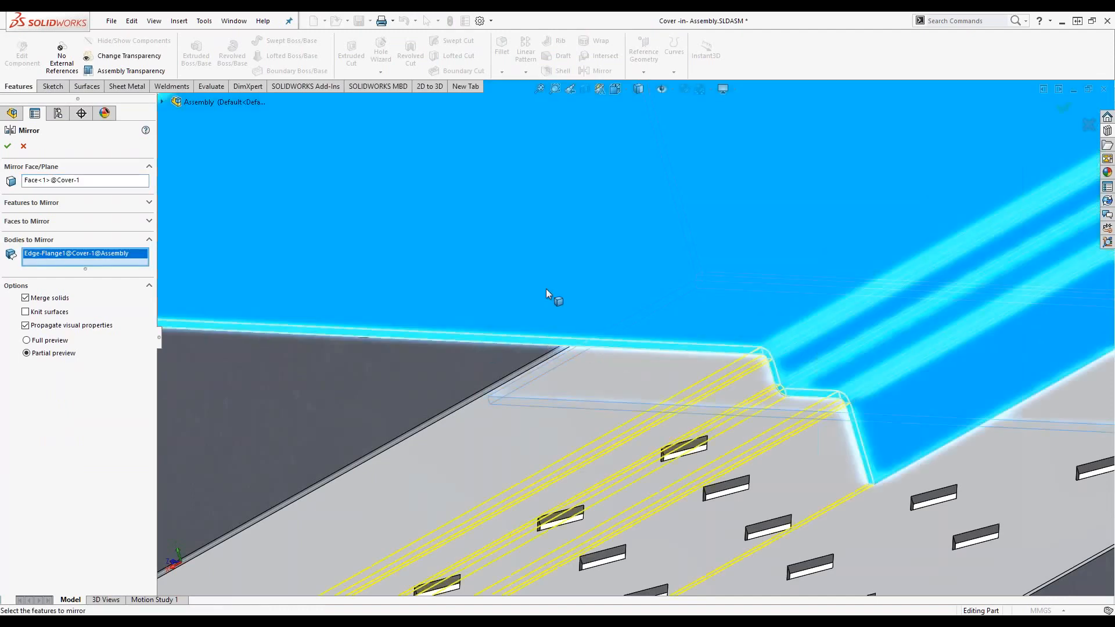
scroll(547, 289, "up", 5)
right_click(548, 291)
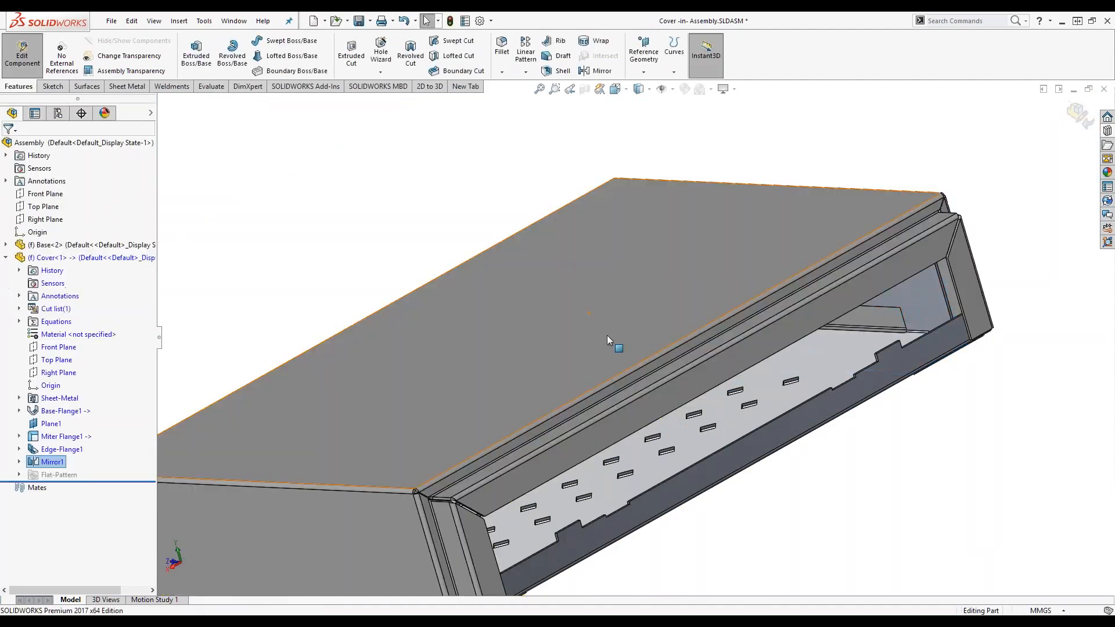
scroll(828, 414, "up", 3)
middle_click_drag(828, 415, 695, 432)
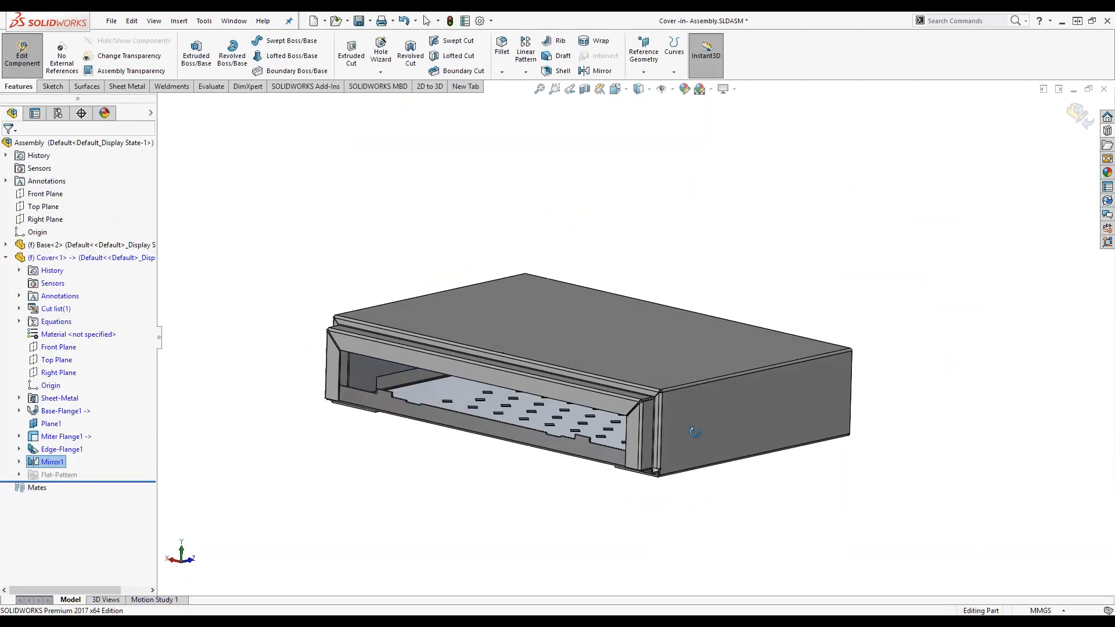
- Open the Cover part in its own window from the assembly
left_click(664, 356)
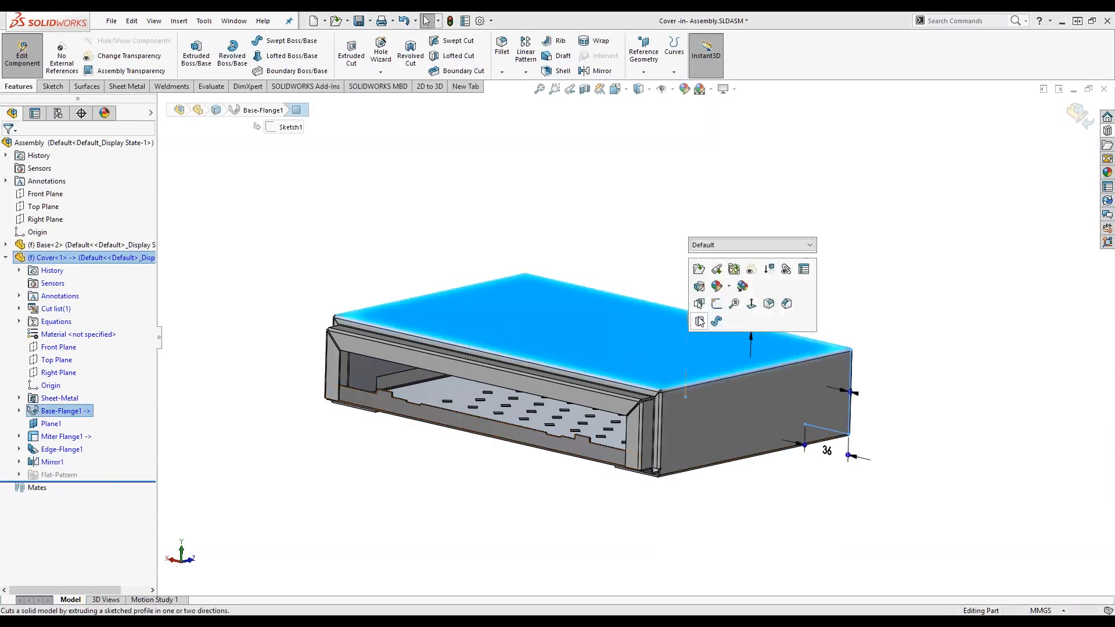
left_click(700, 269)
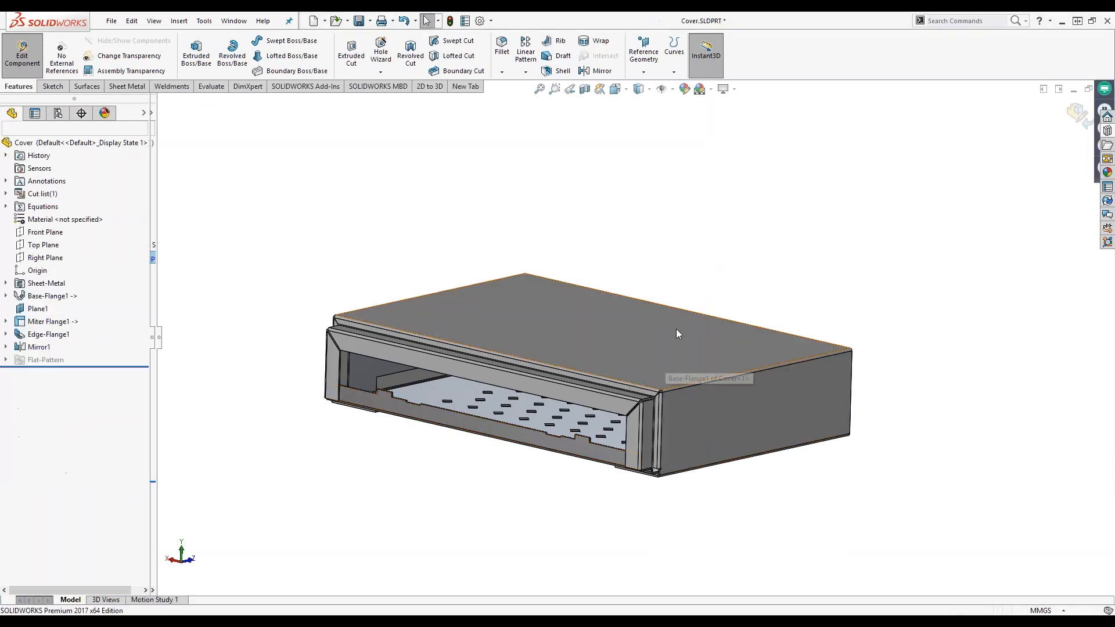
middle_click_drag(779, 416, 656, 227)
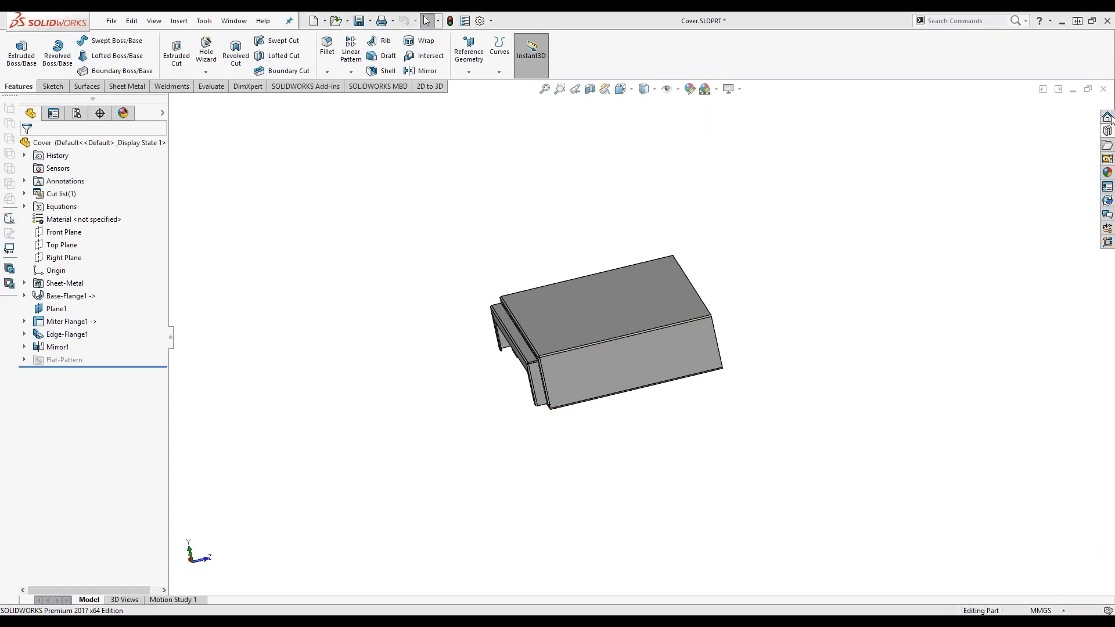
- Place the indented grip forming tool on the Cover's side face near the flanged end, at a 0-degree rotation angle
left_click(1107, 130)
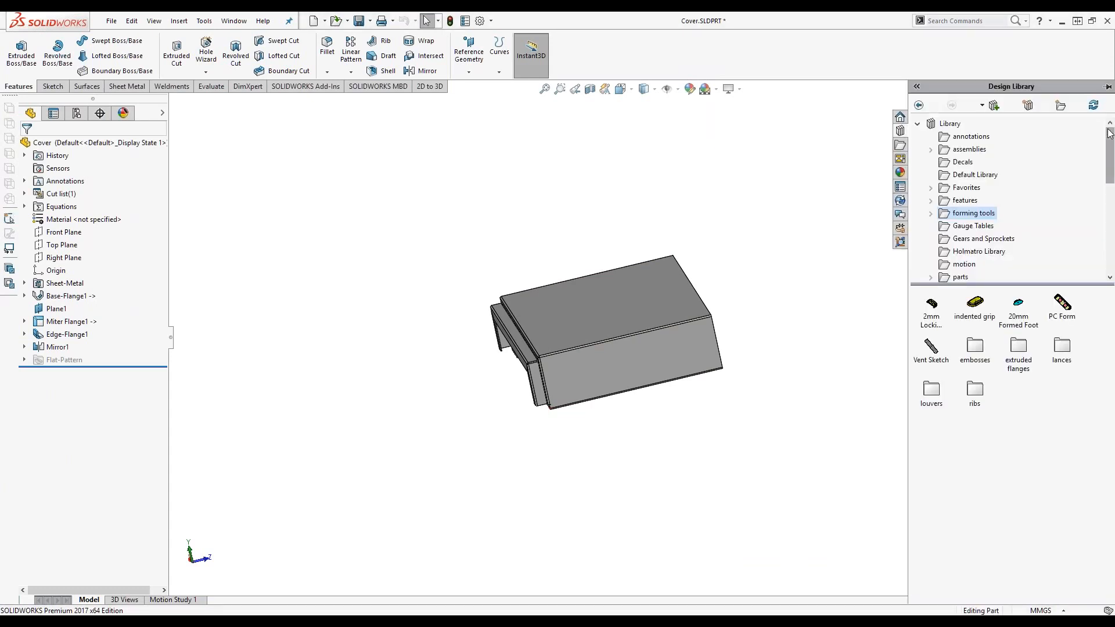
scroll(674, 399, "down", 3)
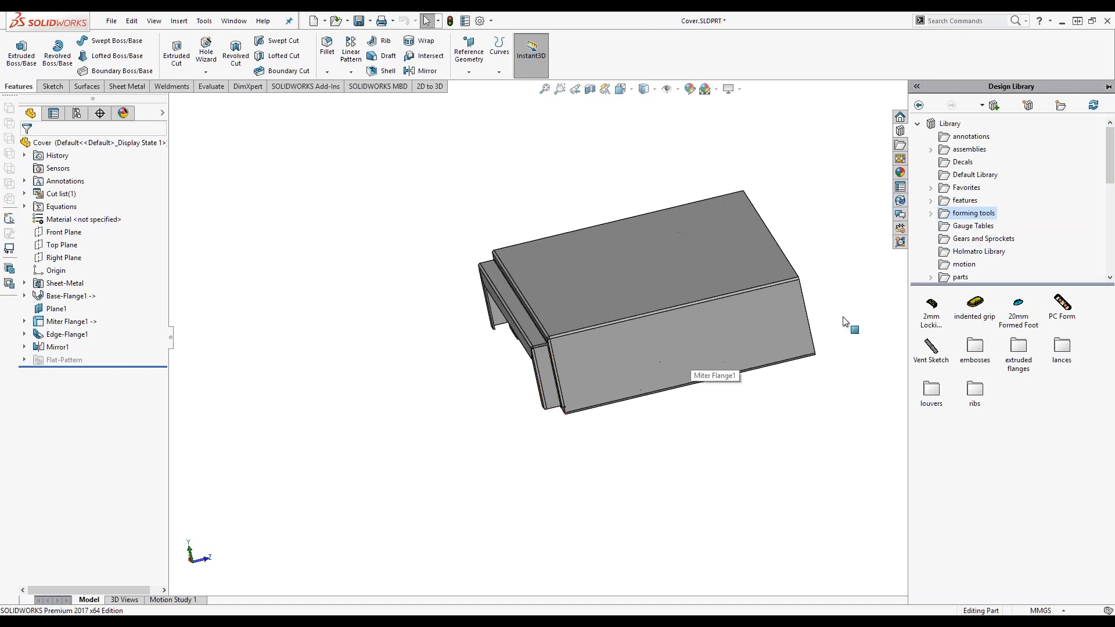
mouse_move(972, 306)
left_click_drag(973, 310, 586, 366)
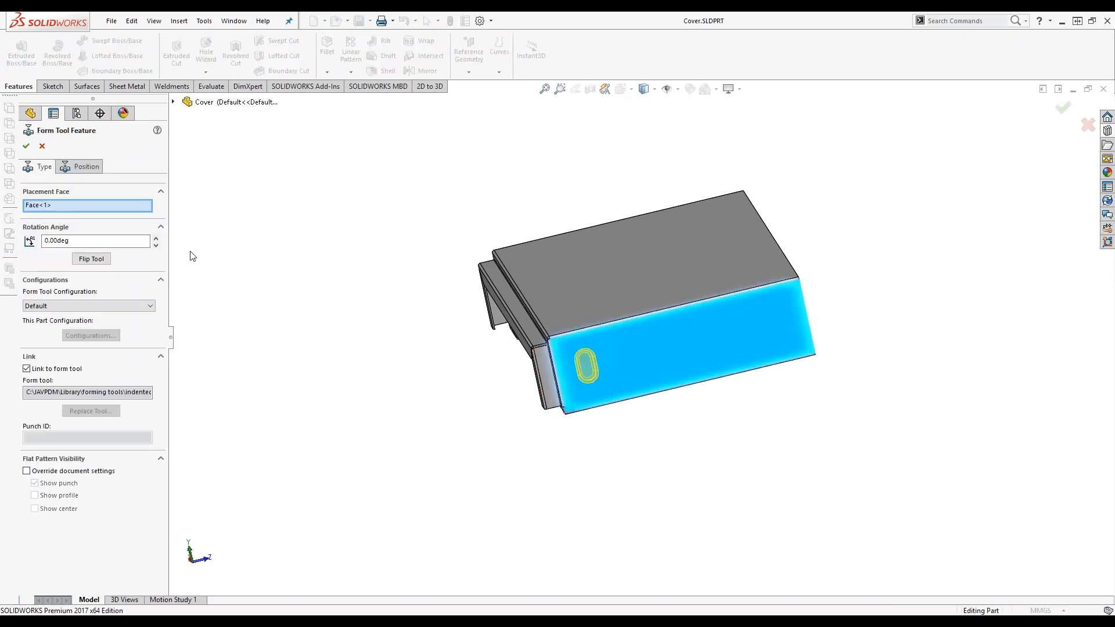
left_click(97, 170)
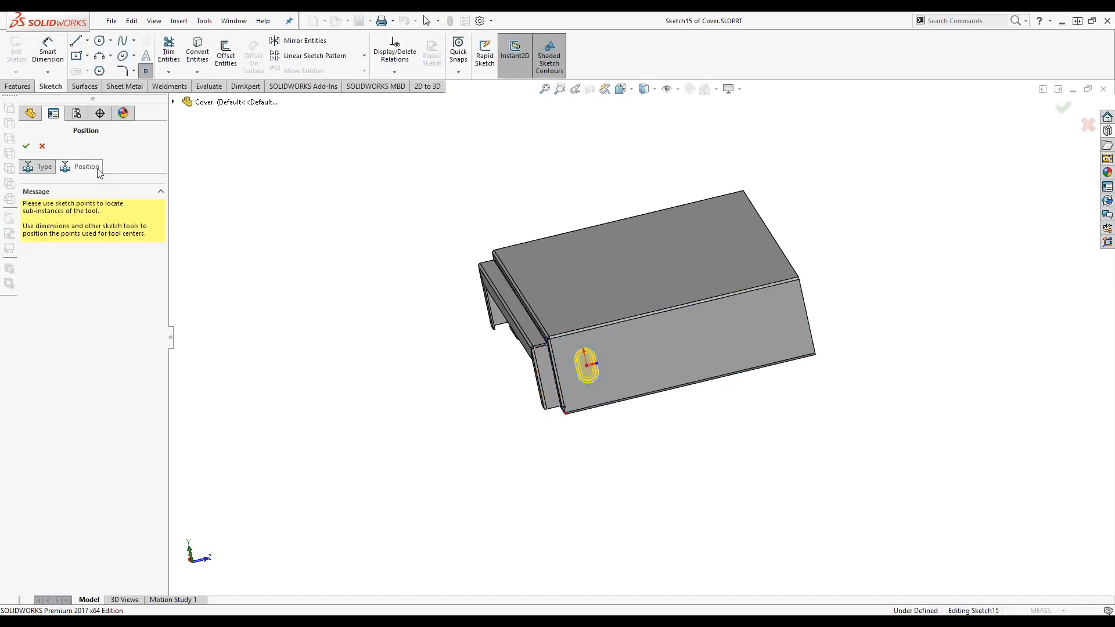
left_click(26, 145)
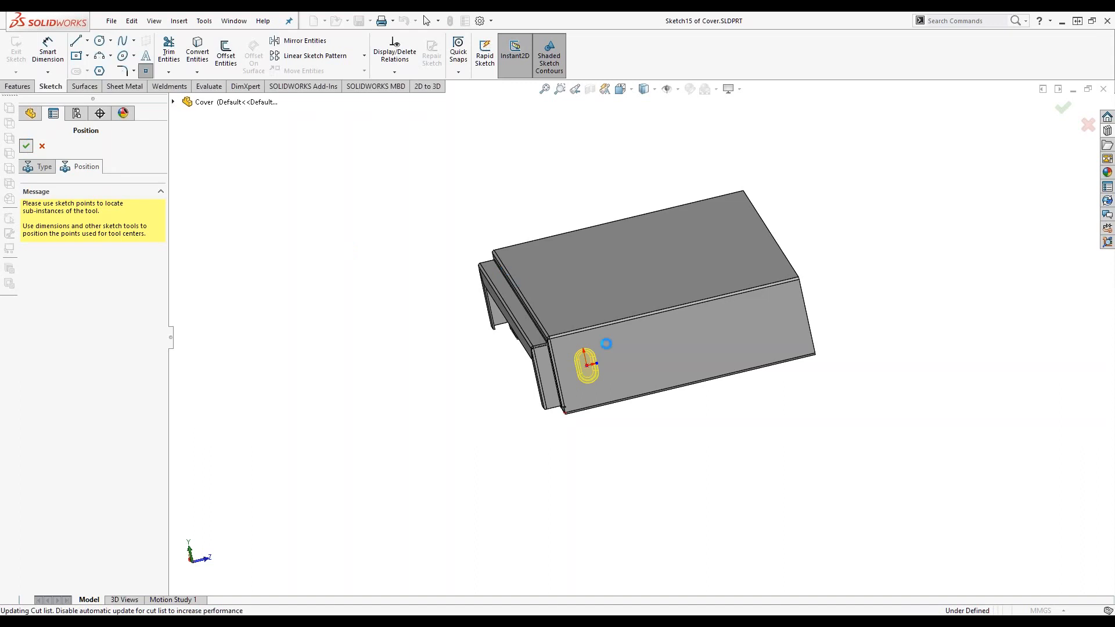
middle_click_drag(575, 451, 615, 398)
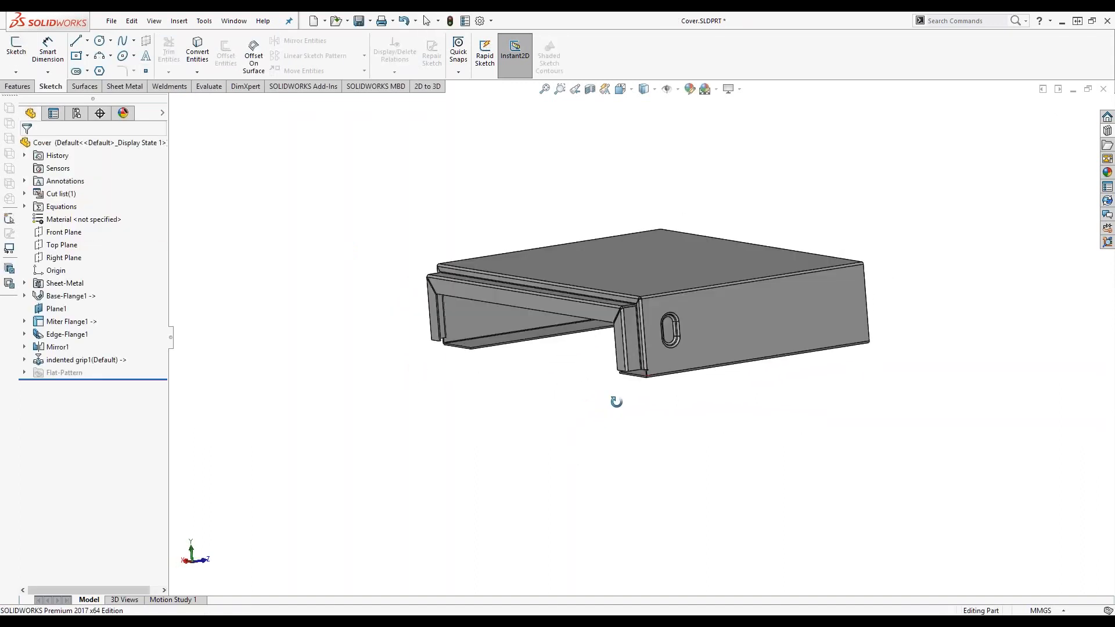
- Reorder the indented grip feature below Edge-Flange1 so that the mirror copies it to the opposite side
left_click_drag(88, 359, 73, 338)
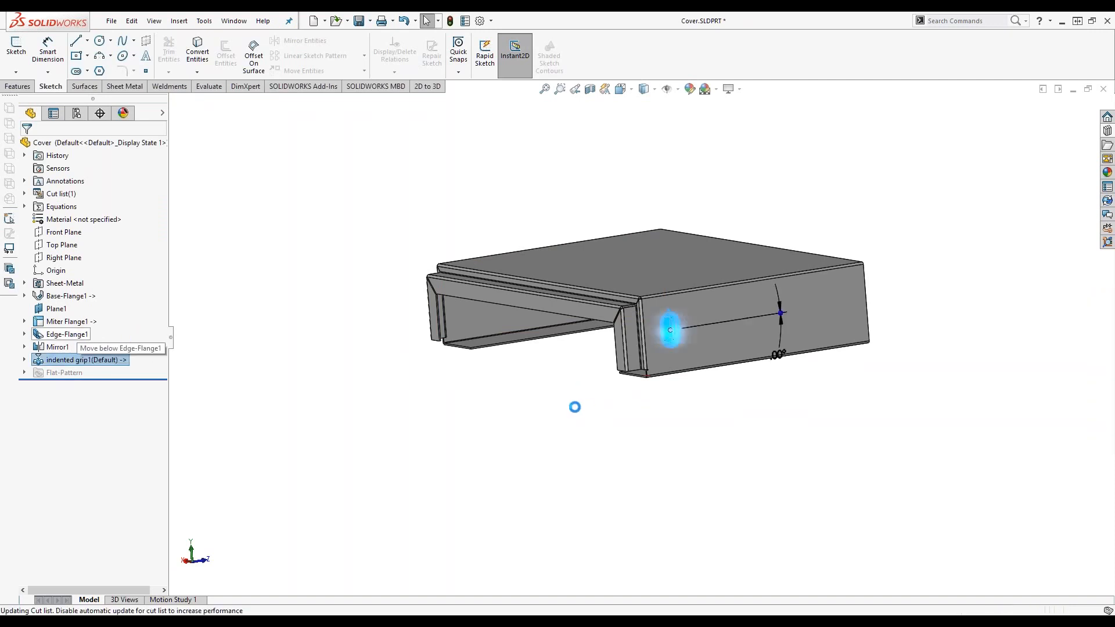
mouse_move(409, 365)
middle_mouse_down()
mouse_move(434, 342)
mouse_move(425, 329)
middle_mouse_up()
left_click(388, 354)
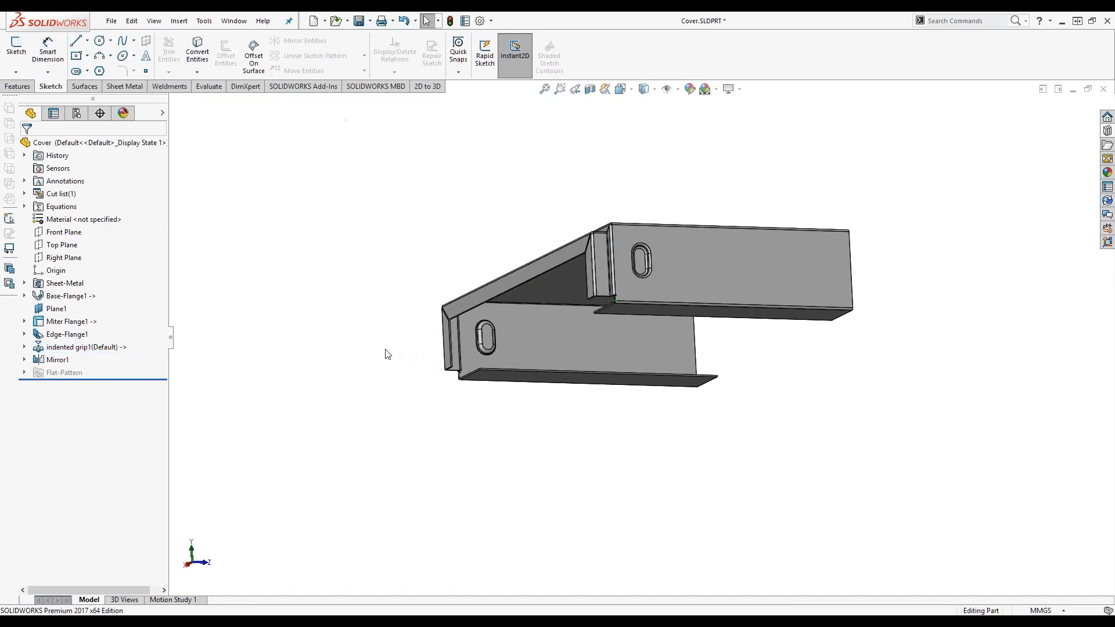
mouse_move(343, 360)
middle_mouse_down()
mouse_move(455, 365)
mouse_move(486, 349)
mouse_move(428, 347)
mouse_move(364, 366)
middle_mouse_up()
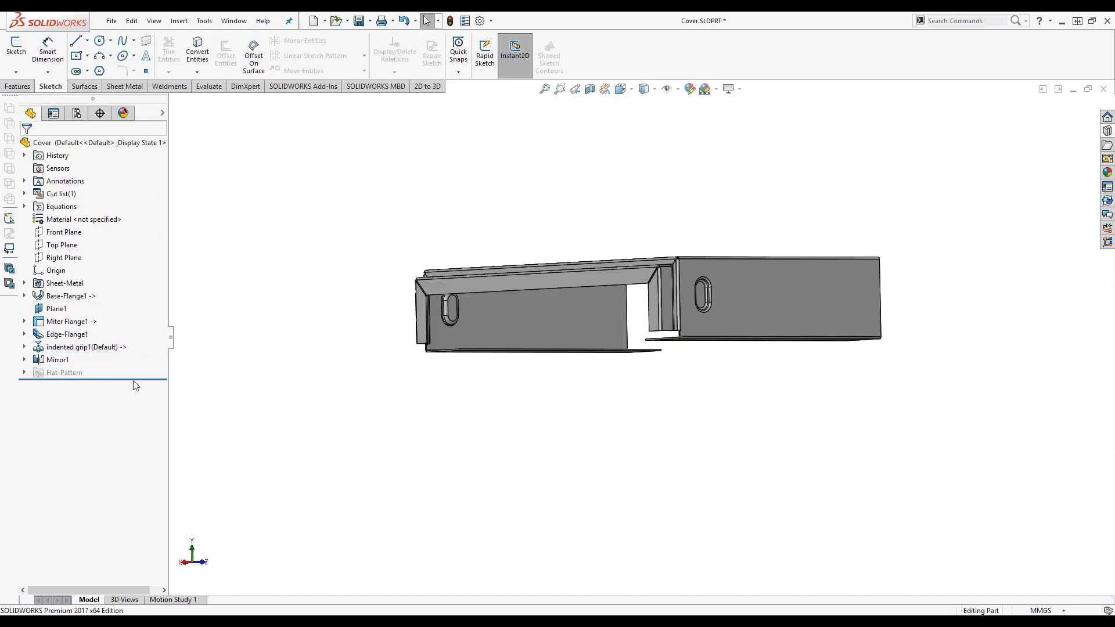
- Roll the model back to before the mirror and unfold the bend between top and side, keeping the top face fixed
left_click_drag(136, 380, 138, 354)
middle_click_drag(902, 220, 888, 341)
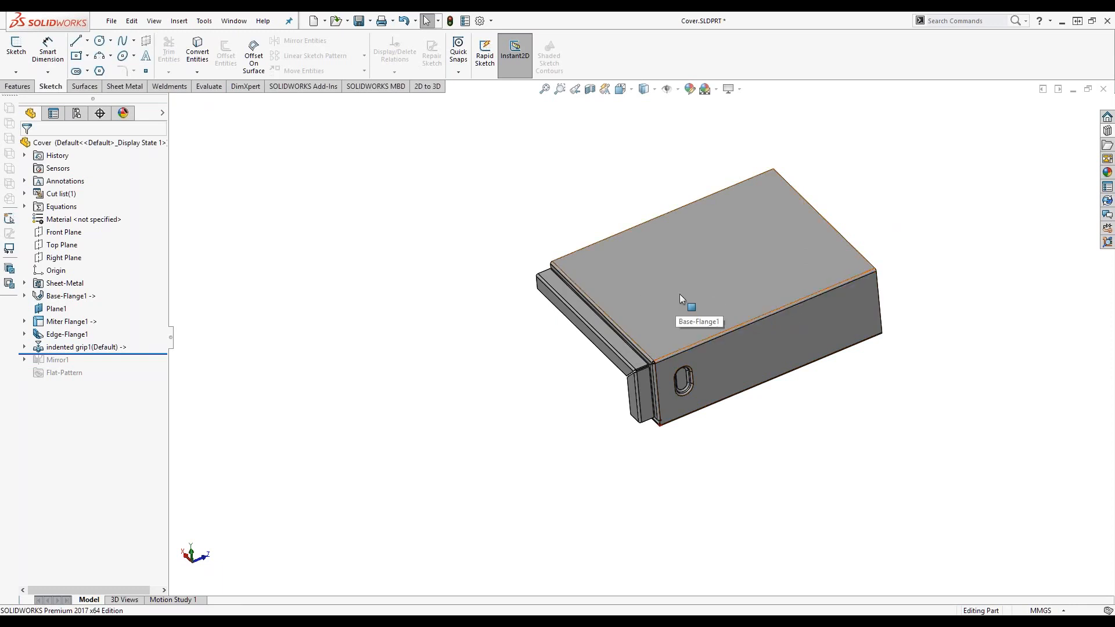
left_click(128, 87)
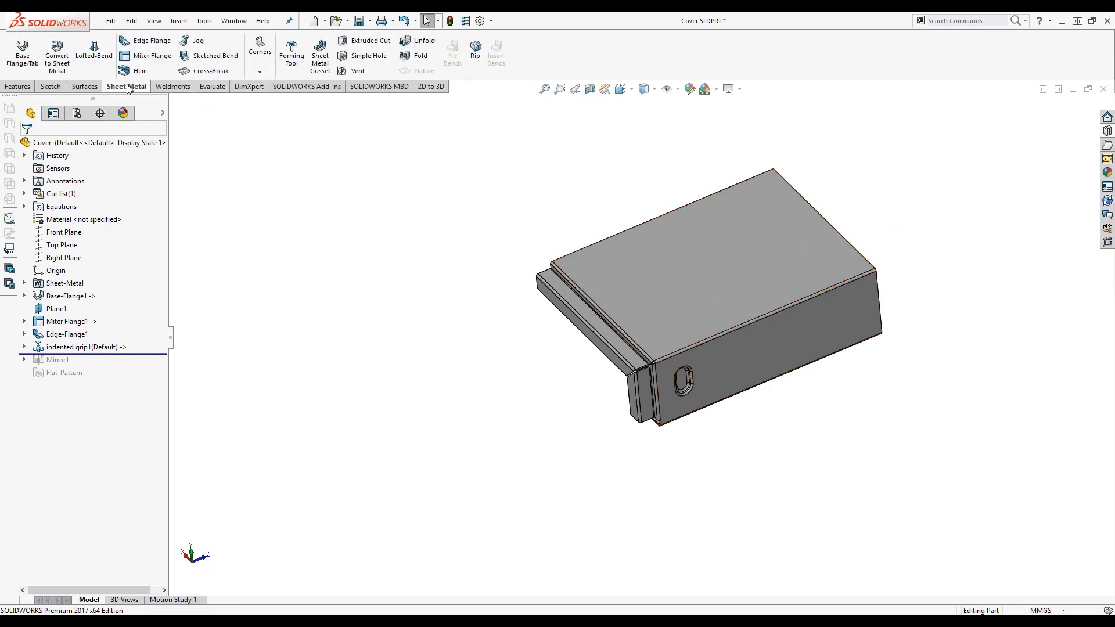
left_click(417, 42)
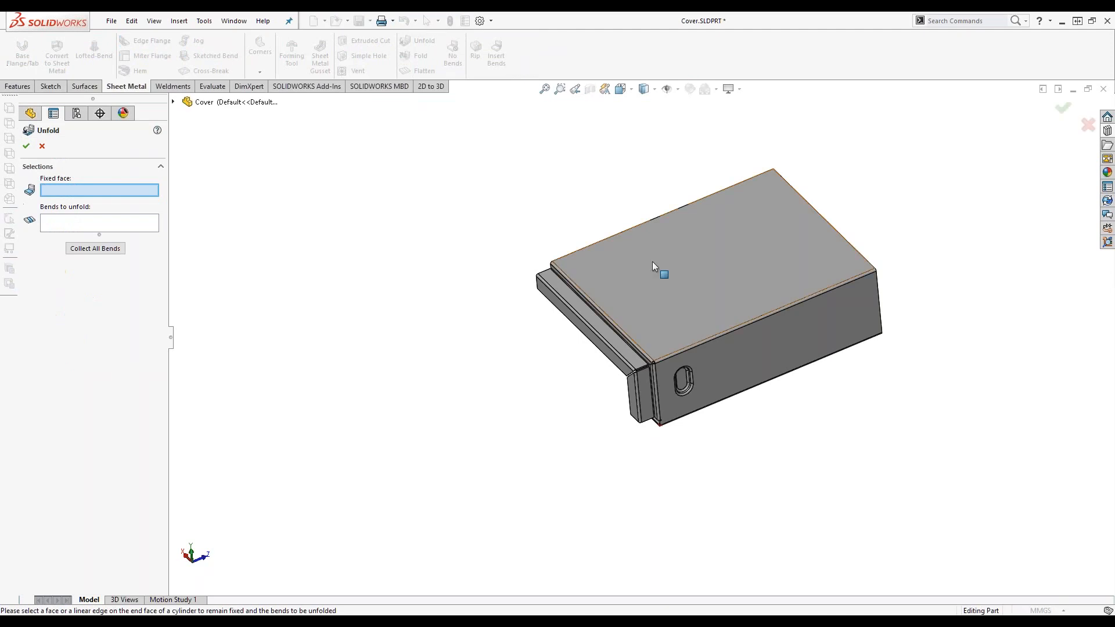
left_click(684, 274)
left_click(736, 331)
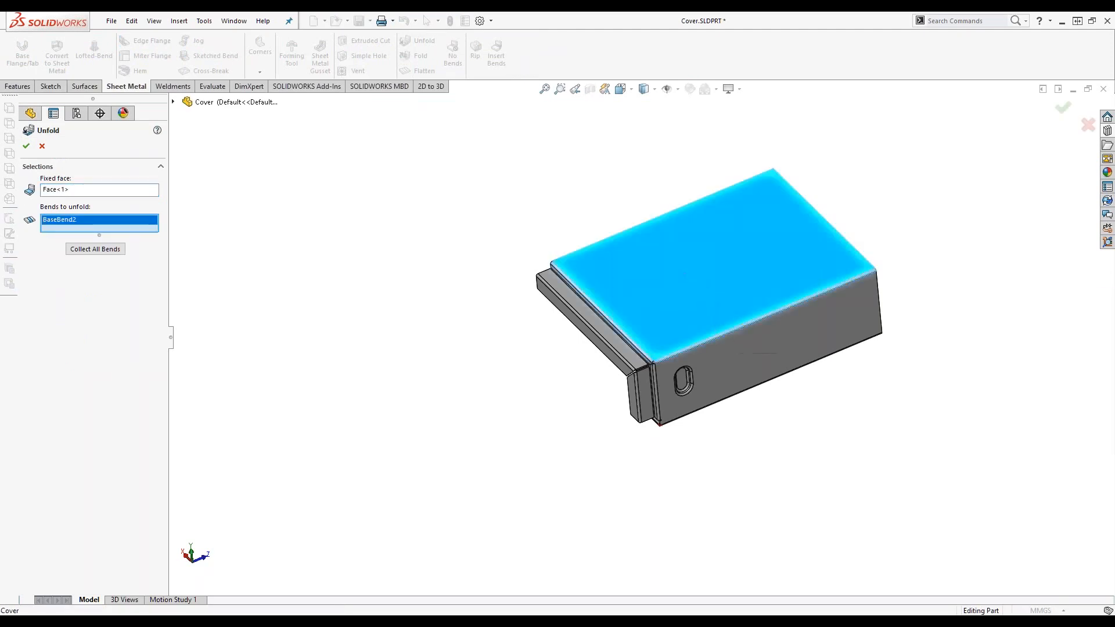
key("Return")
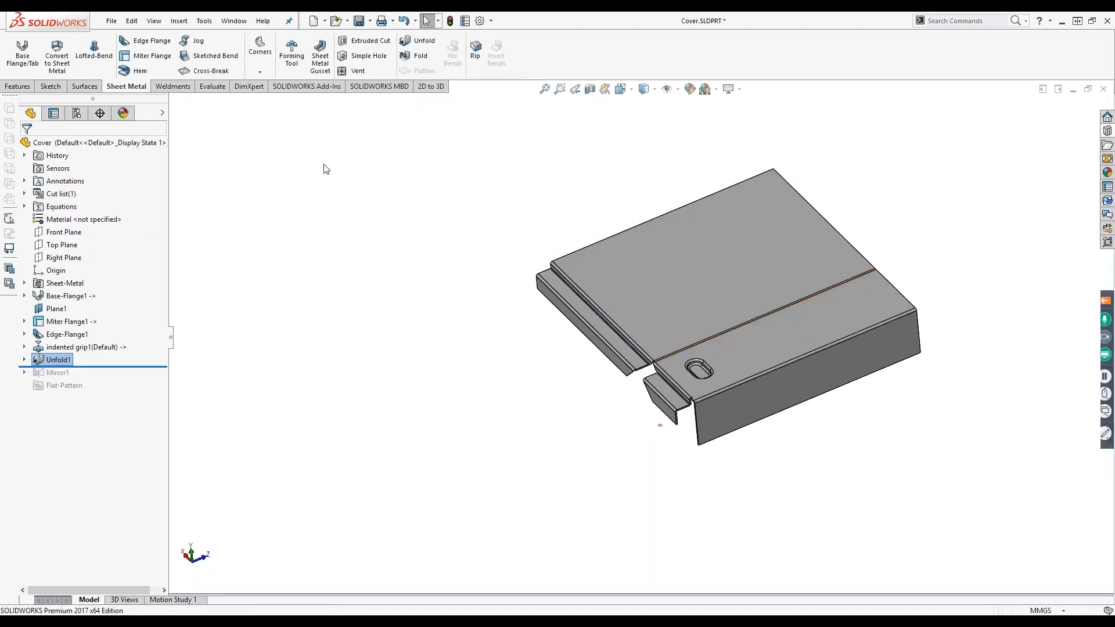
- Cut a circular hole of about 9 mm radius centred on the unfolded bend's edge, with depth linked to the sheet thickness
left_click(348, 39)
left_click(737, 294)
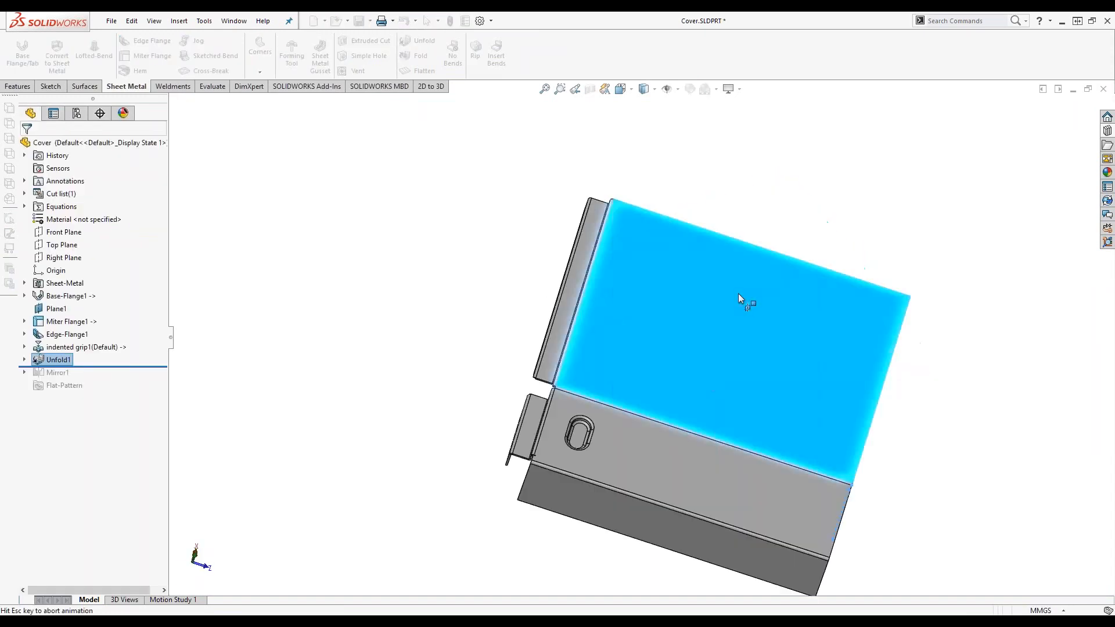
key("s")
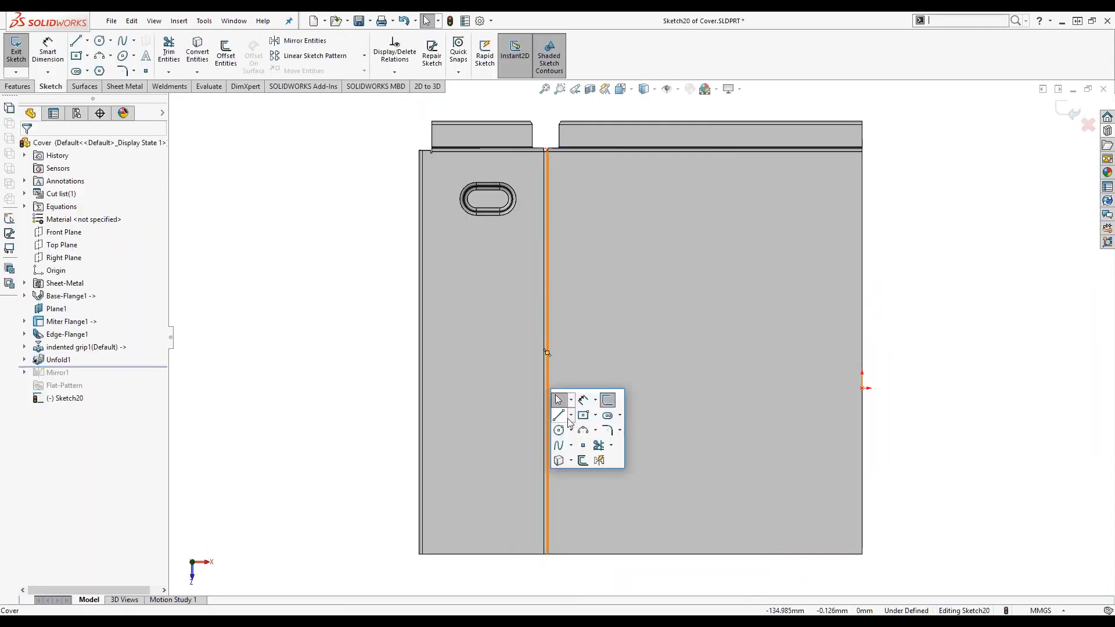
left_click(559, 430)
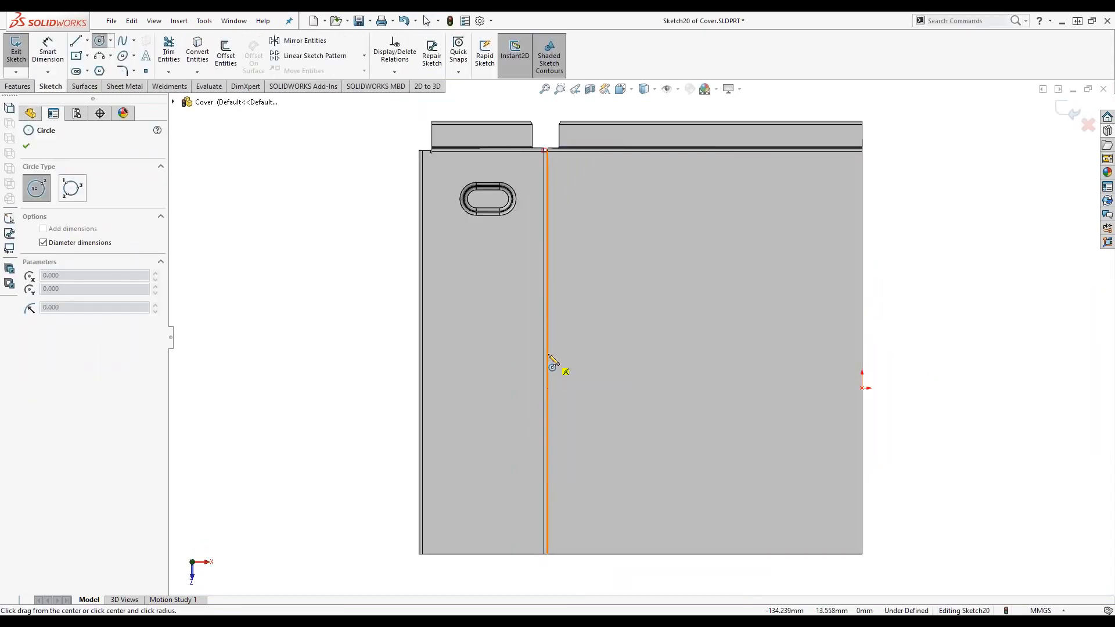
left_click(547, 353)
left_click(567, 360)
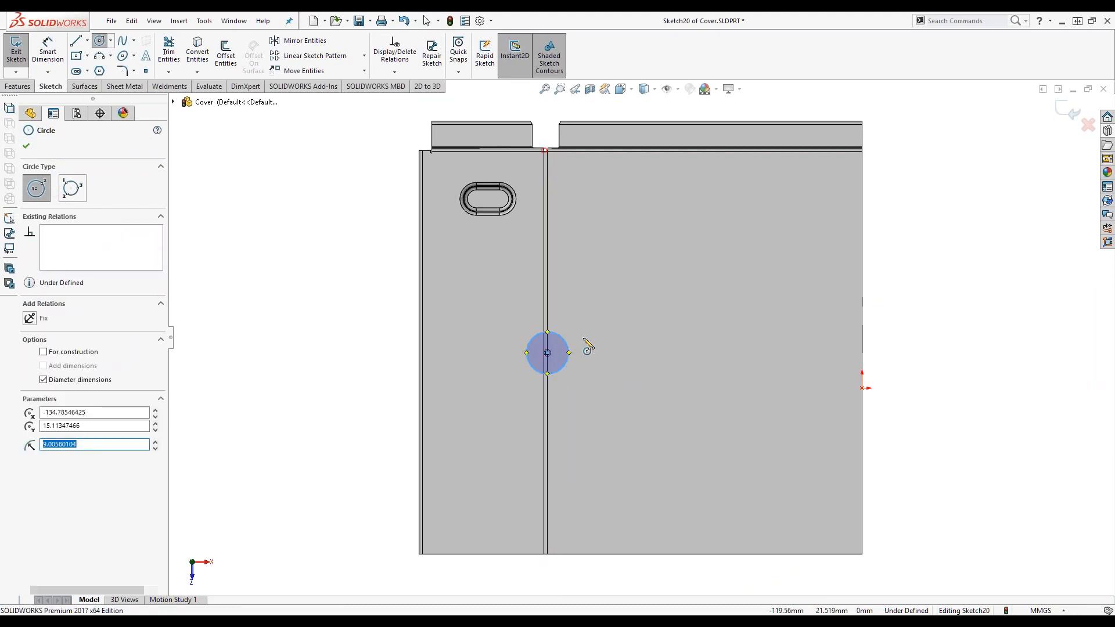
key("Escape")
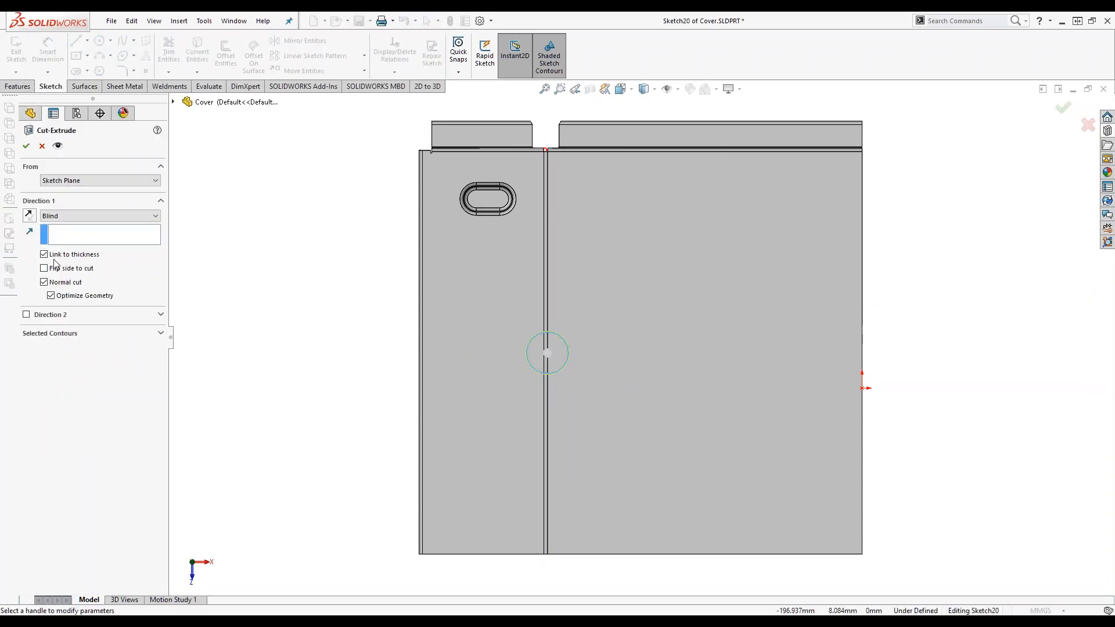
left_click(25, 147)
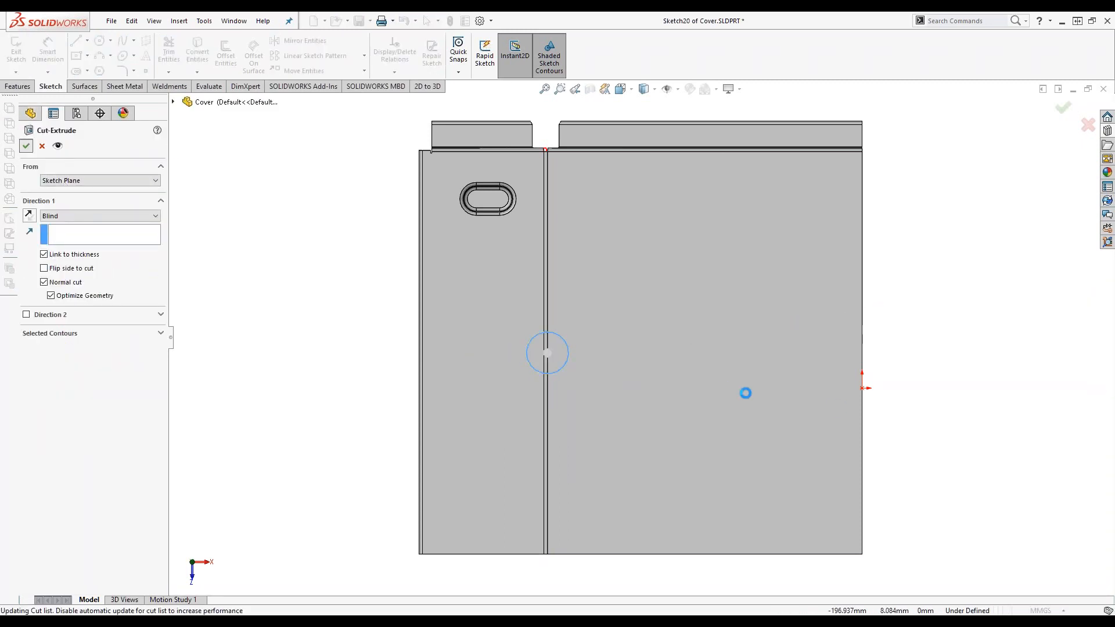
- Fold the unfolded bend between top and side back up, keeping the top face fixed
middle_click_drag(931, 374, 1003, 214)
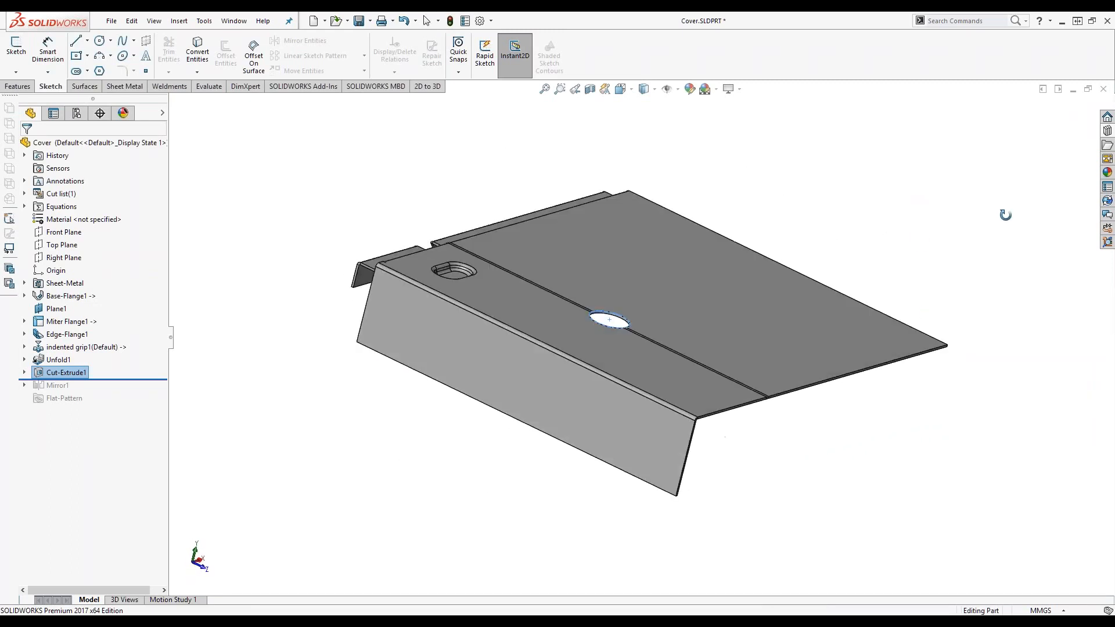
left_click(124, 86)
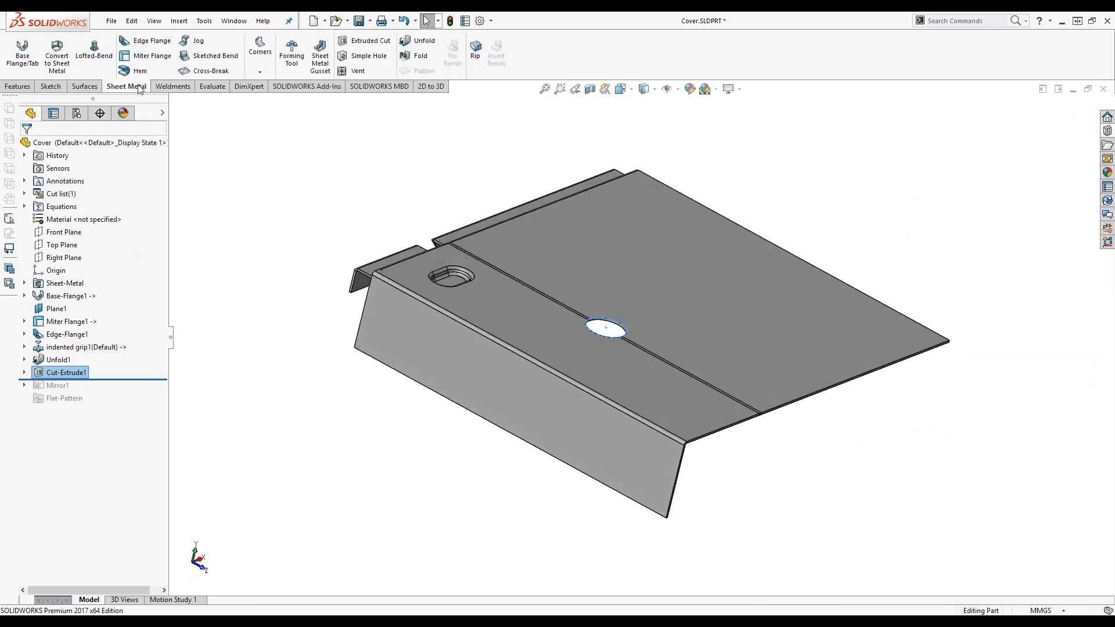
left_click(416, 56)
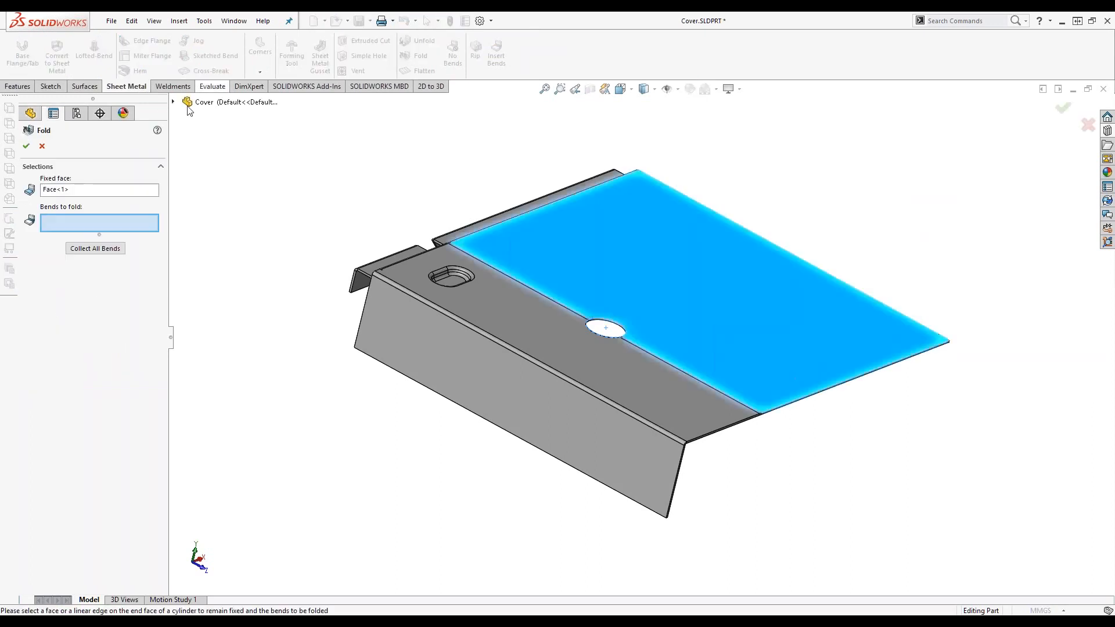
left_click(26, 147)
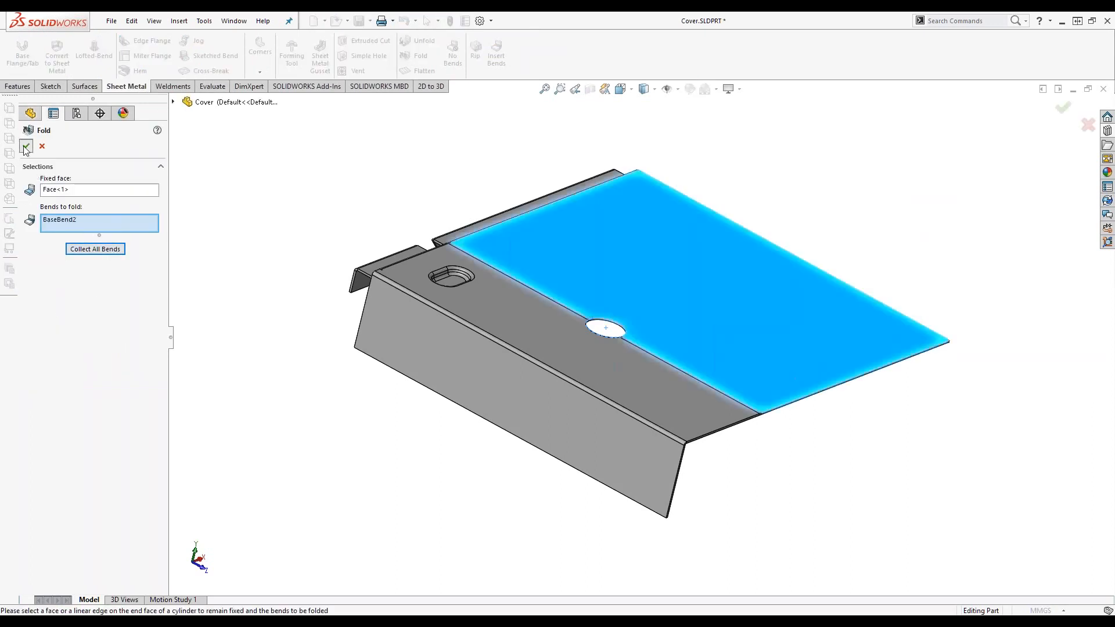
middle_click_drag(452, 439, 546, 460)
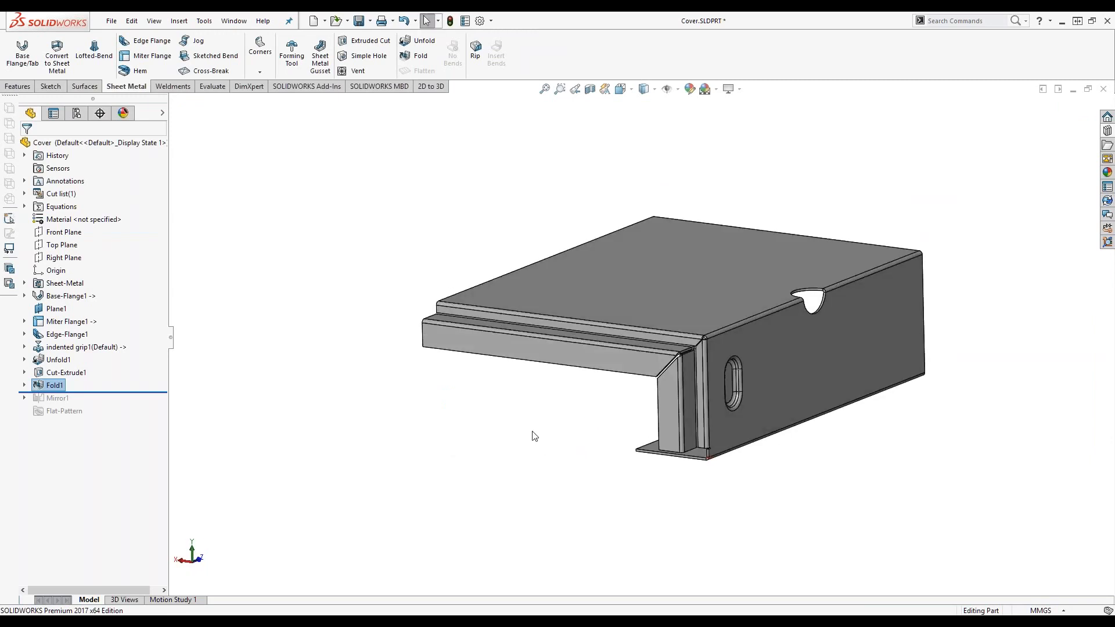
- Roll the model forward past the mirror so the bend hole is copied to the opposite side
left_click_drag(128, 393, 130, 415)
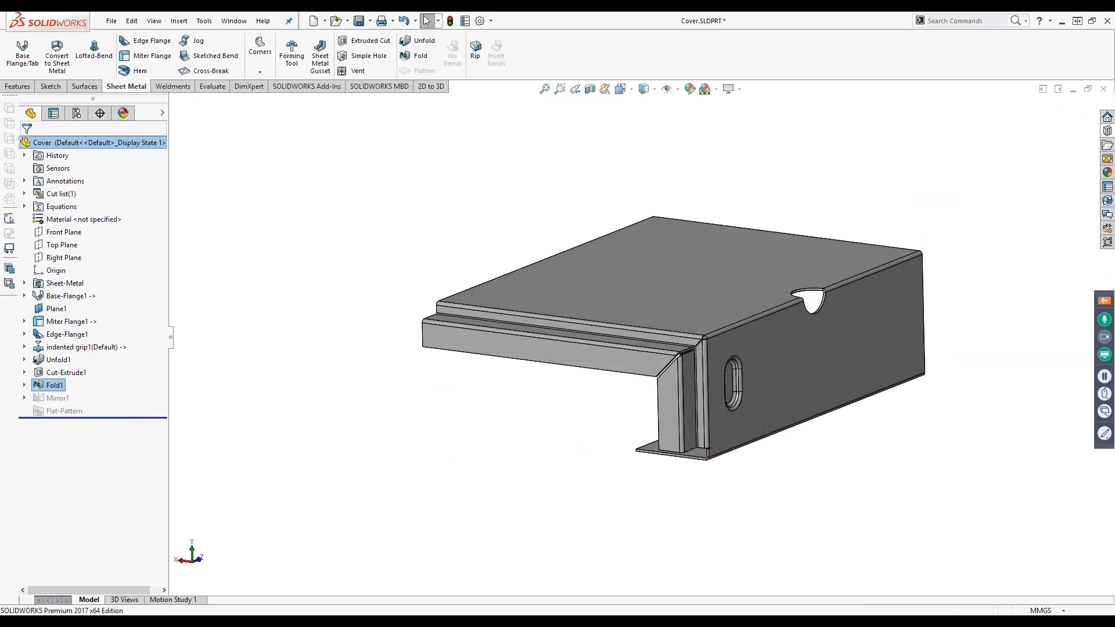
middle_click_drag(510, 453, 406, 409)
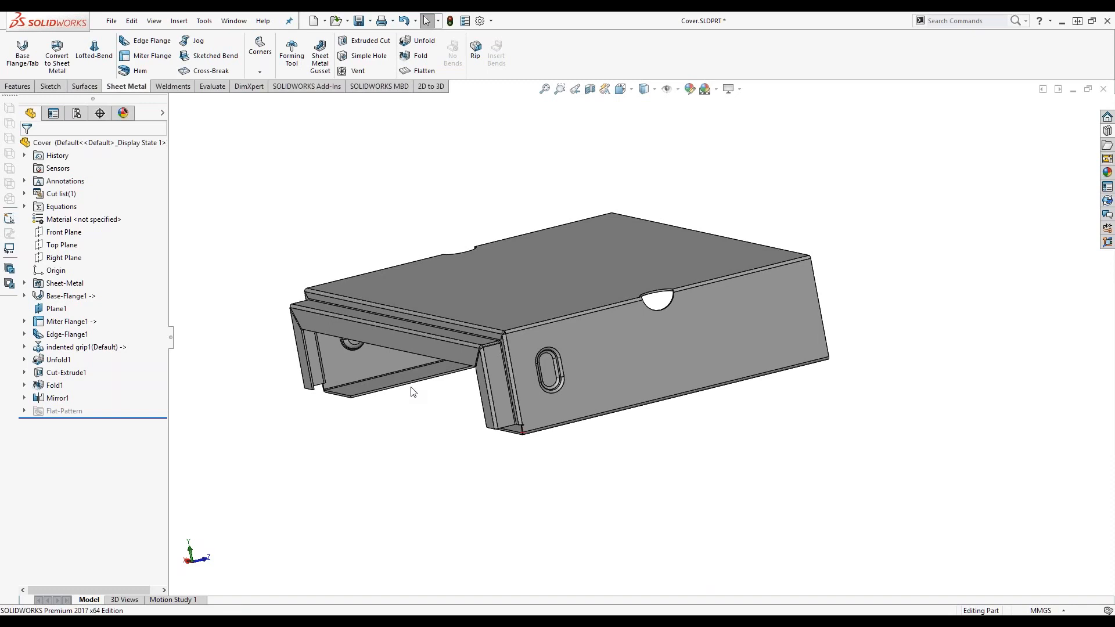
middle_click_drag(423, 436, 427, 480)
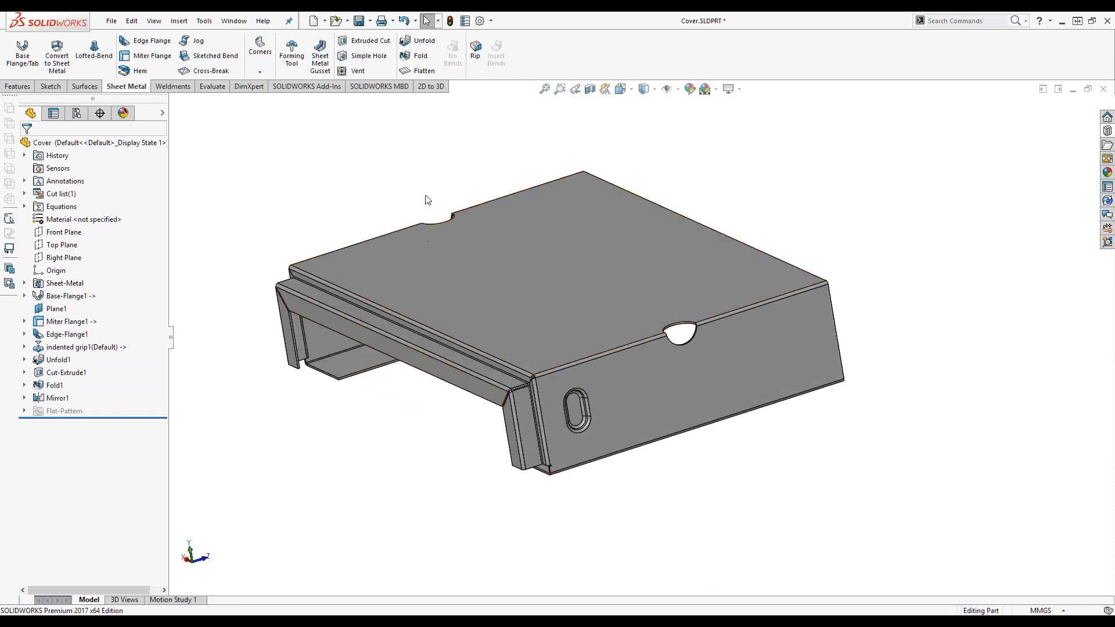
- Close all open documents without saving the modified files
left_click(237, 21)
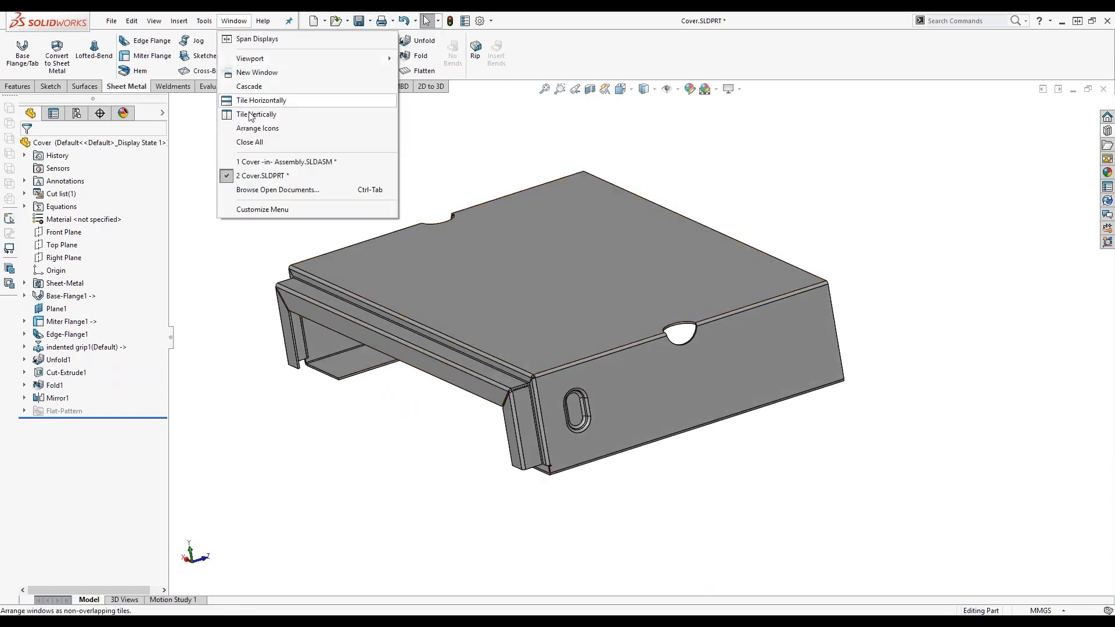
left_click(255, 142)
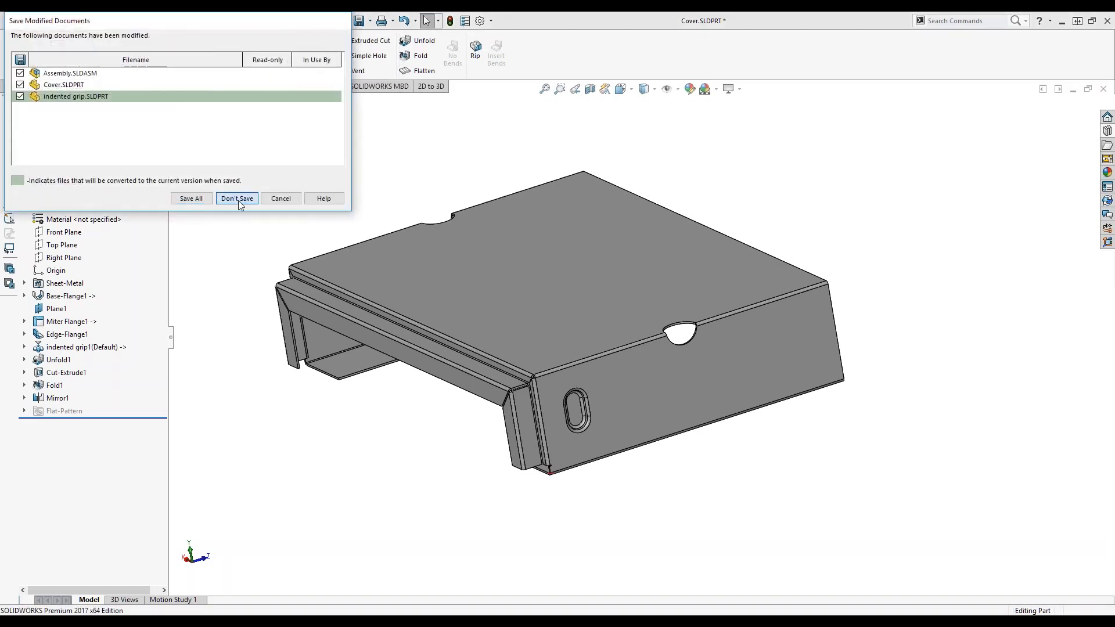
left_click(238, 198)
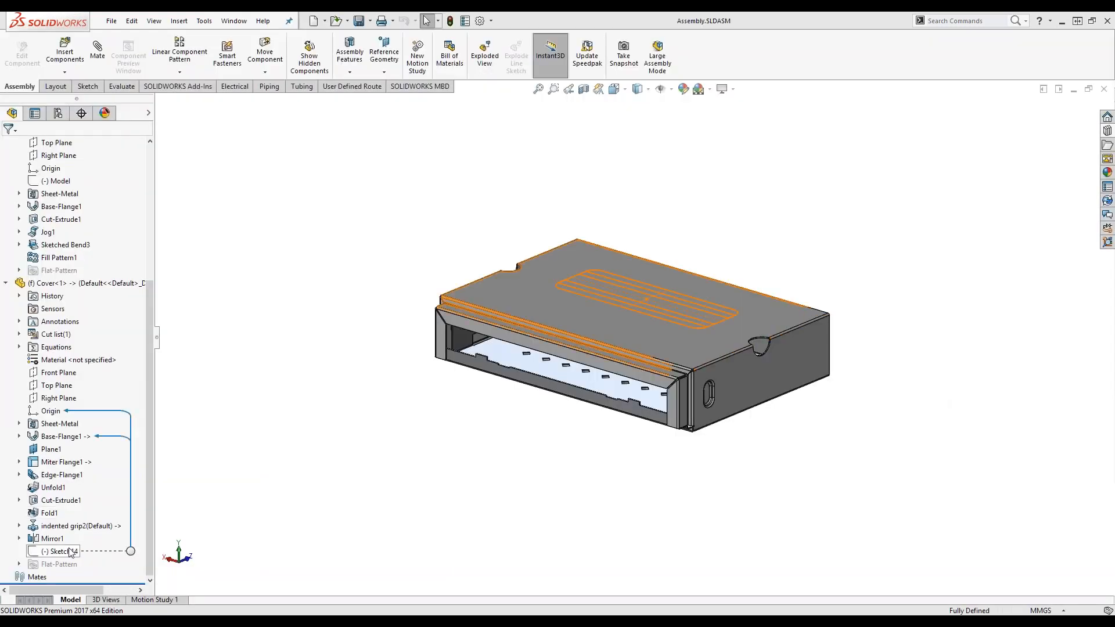
- Show the Cover's Sketch14, which holds the vent layout on the top face
left_click(70, 551)
left_click(80, 530)
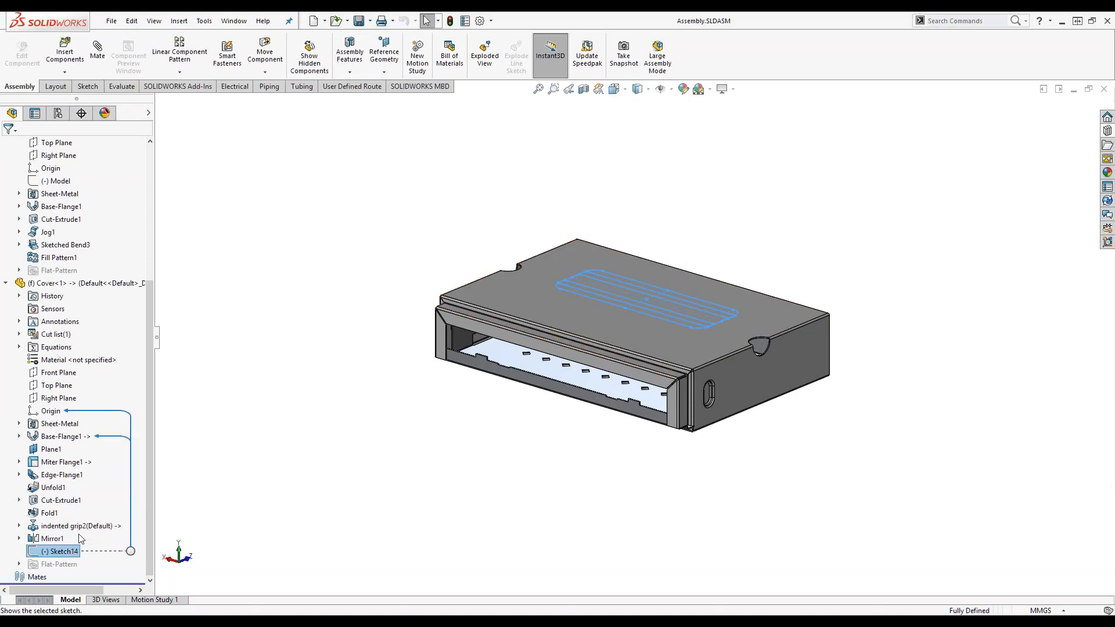
scroll(761, 250, "up", 2)
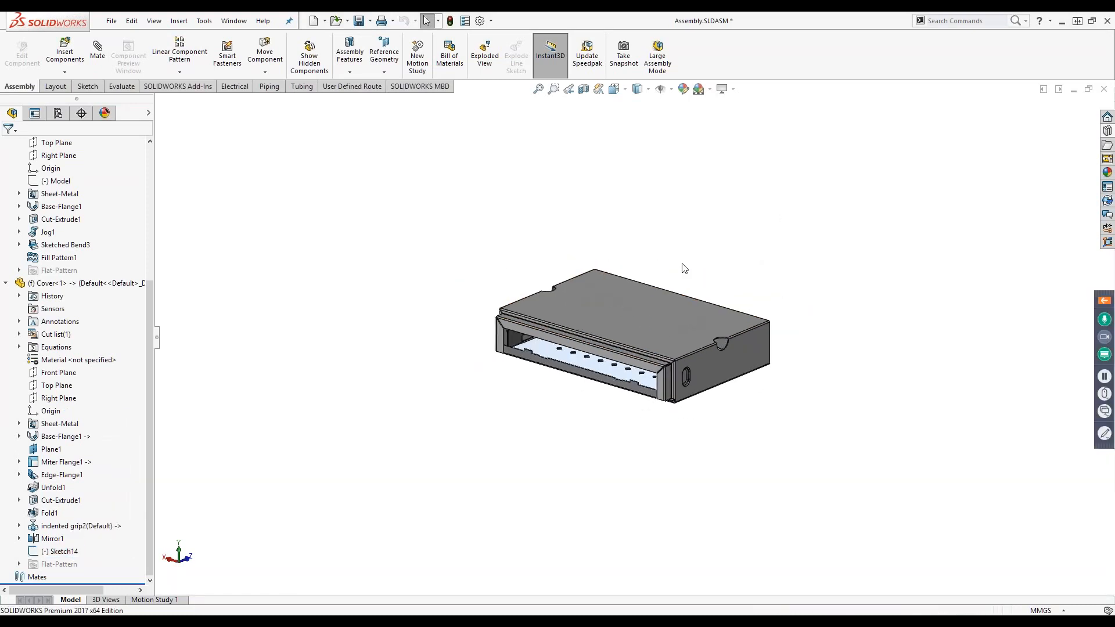
scroll(682, 266, "down", 6)
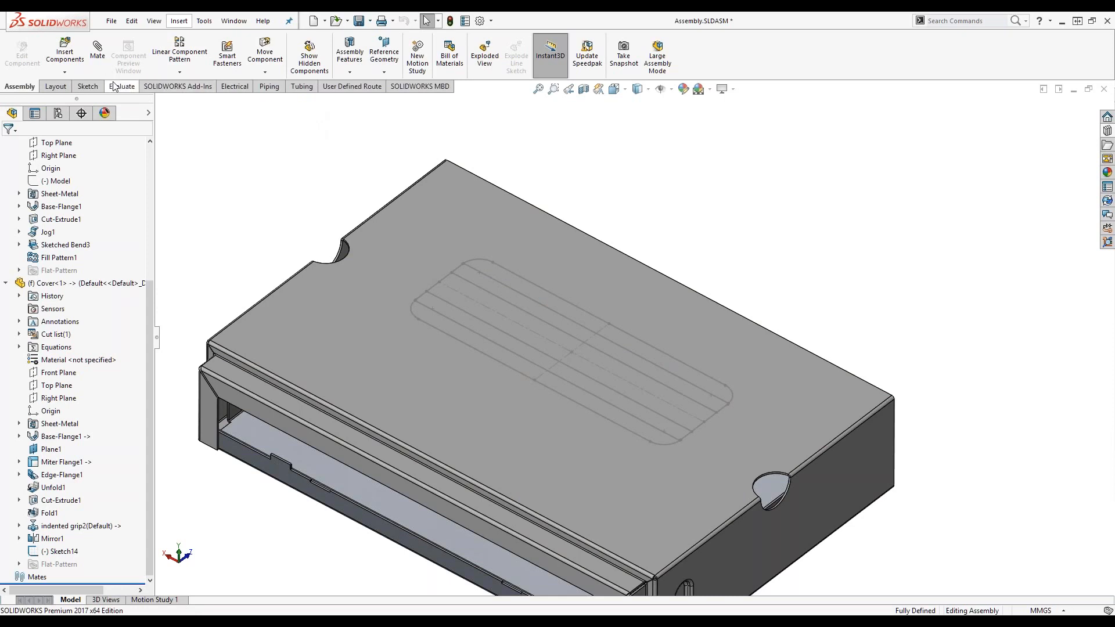
- Edit the Cover within the assembly and start a Vent on its top face, using the sketch's rounded rectangular outline as the boundary
left_click(110, 283)
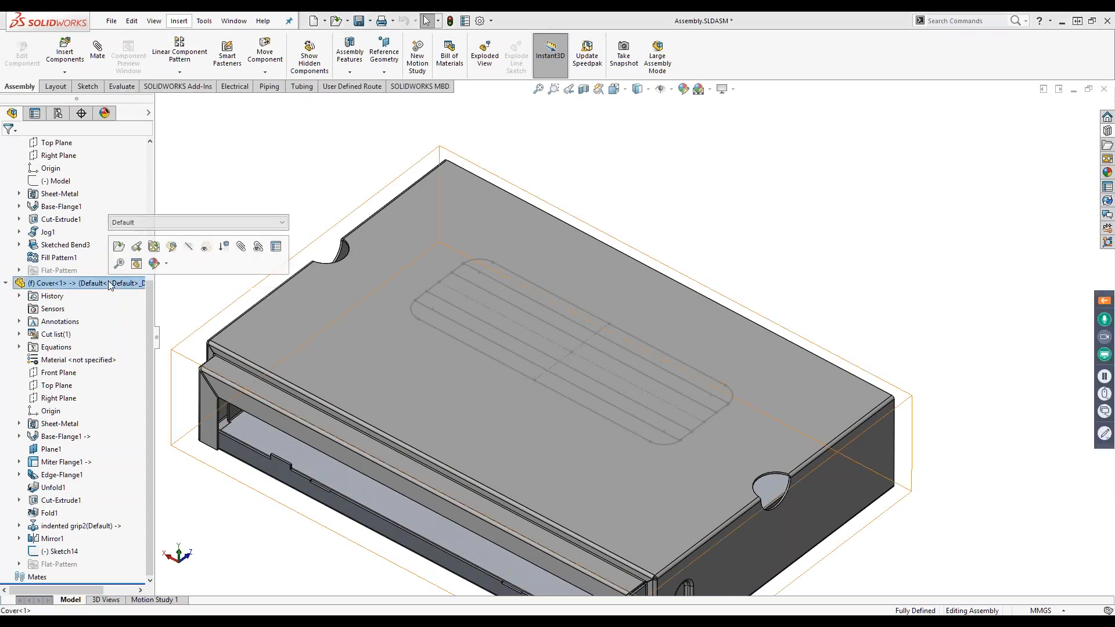
left_click(171, 246)
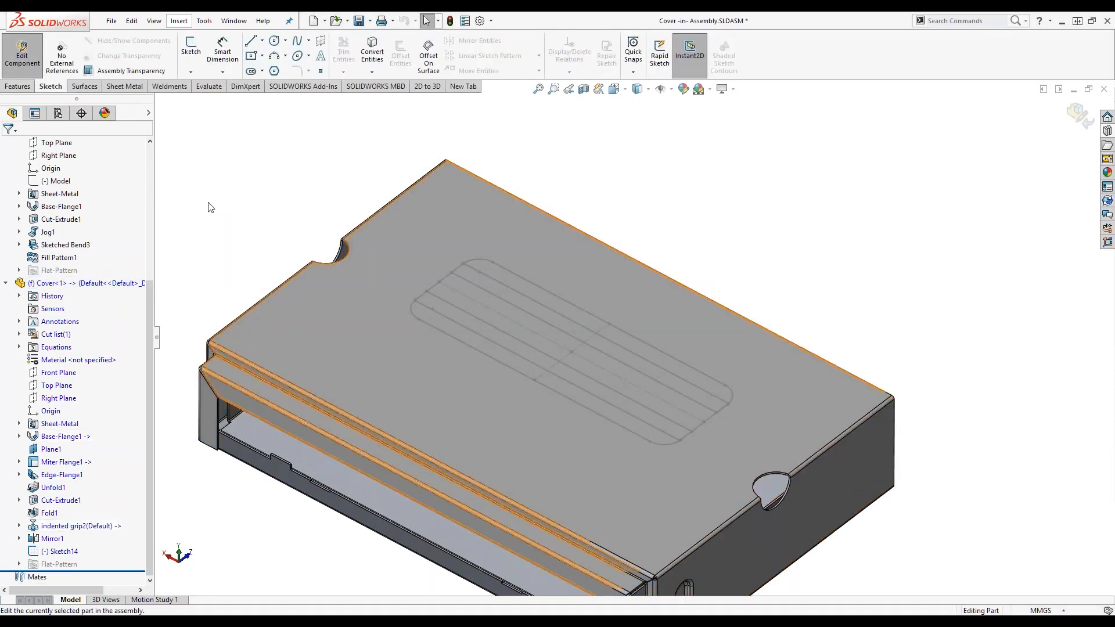
left_click(124, 86)
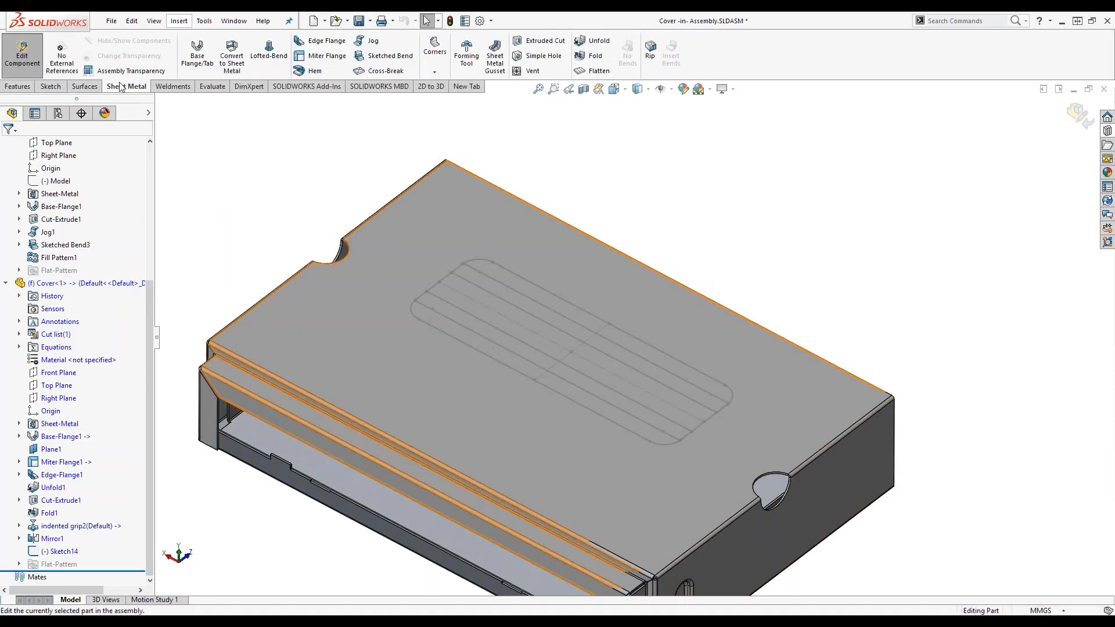
left_click(535, 71)
left_click(486, 350)
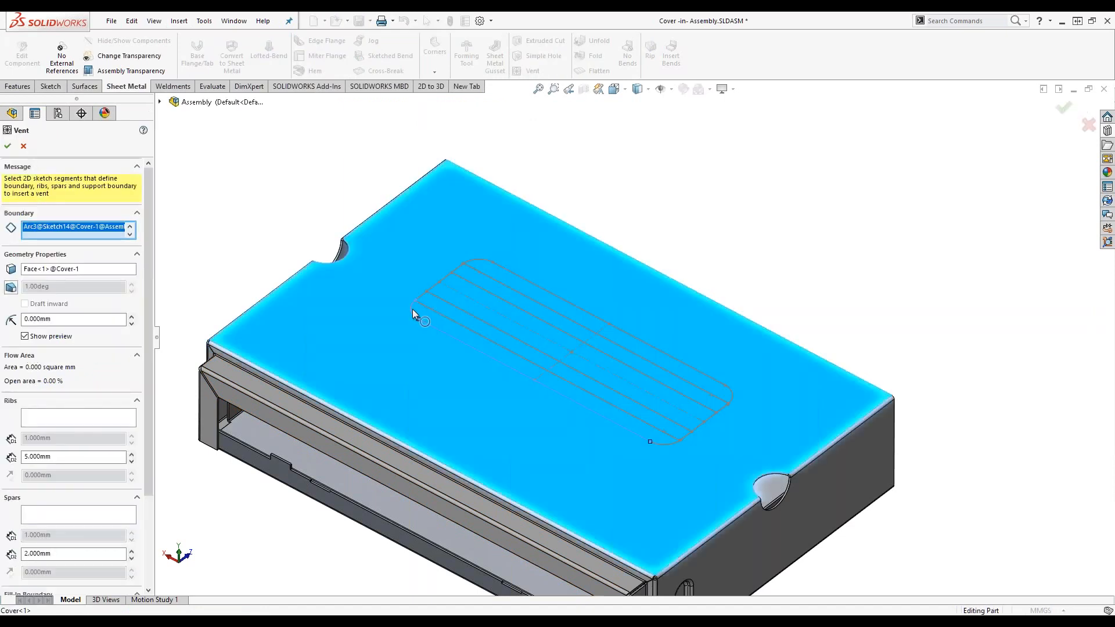
left_click(422, 296)
left_click(481, 266)
left_click(729, 400)
left_click(709, 418)
left_click(665, 447)
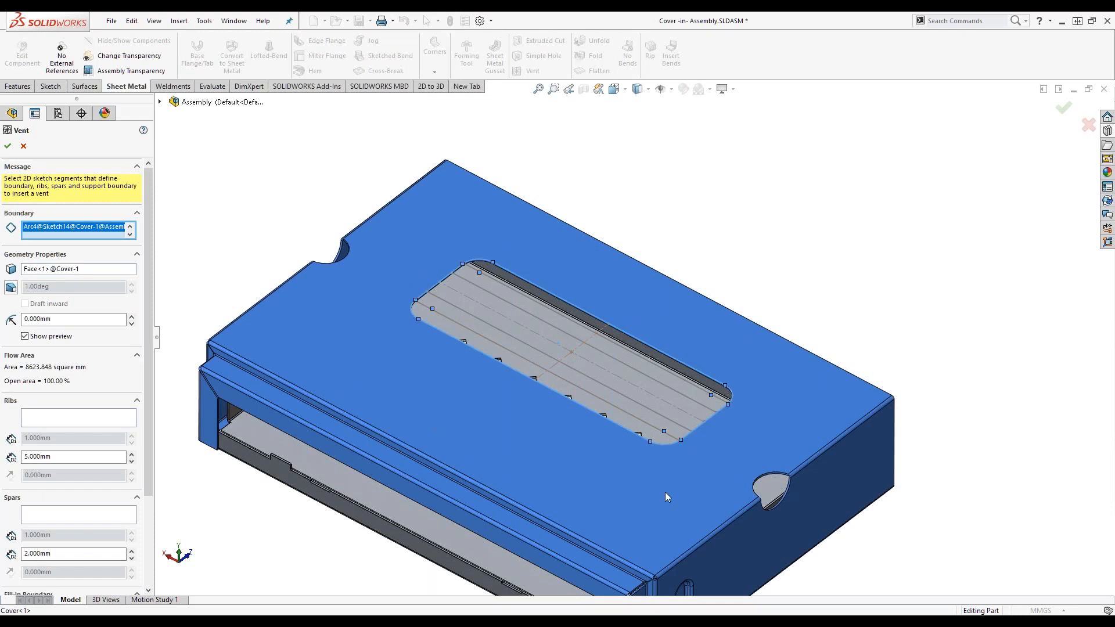
- Add the vent's central crosswise line as a 5 mm rib and the lengthwise lines as 2 mm spars, and create the vent
left_click(81, 422)
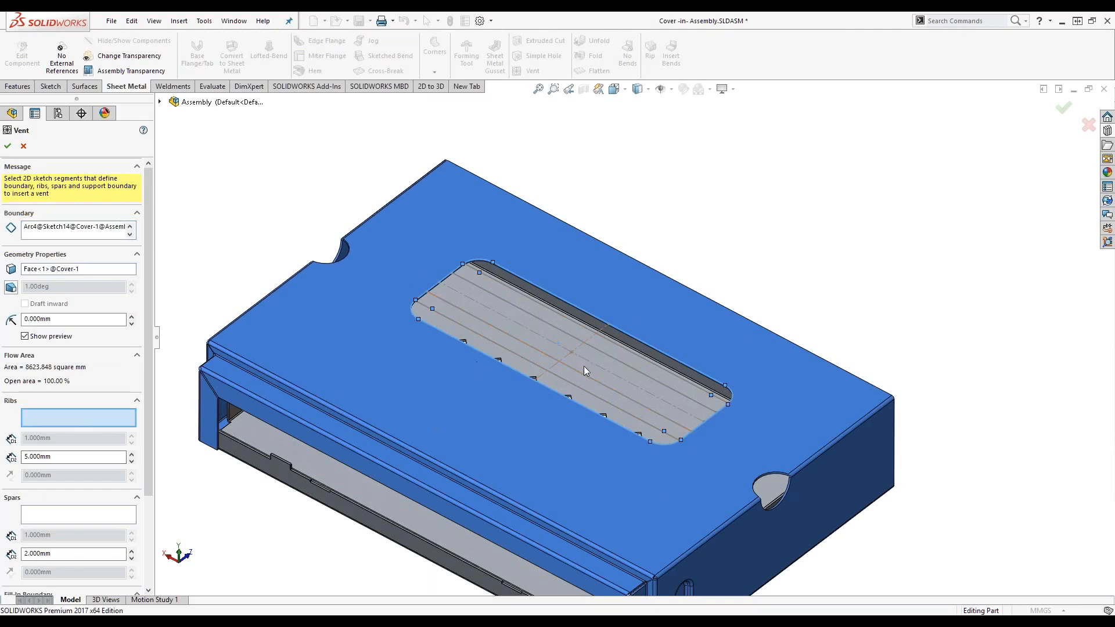
left_click(543, 374)
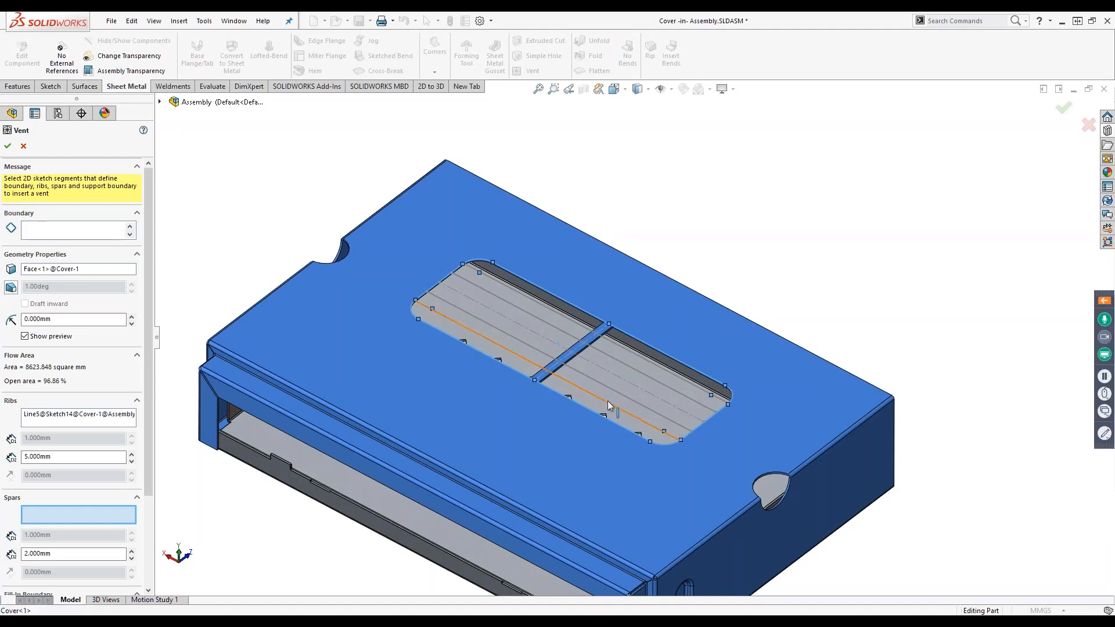
left_click(628, 395)
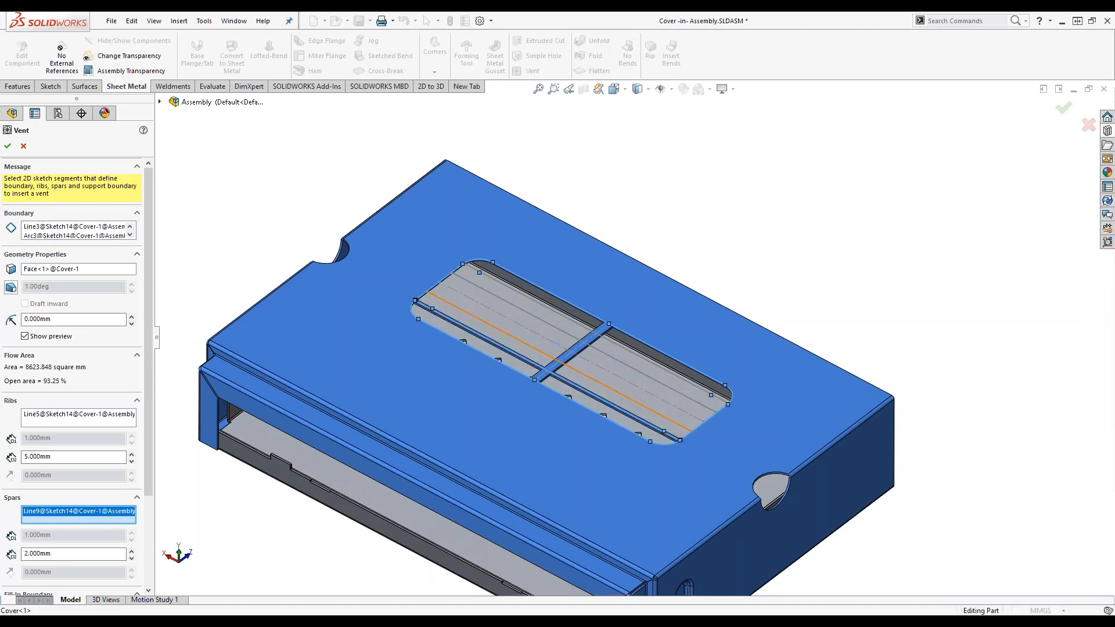
left_click(642, 398)
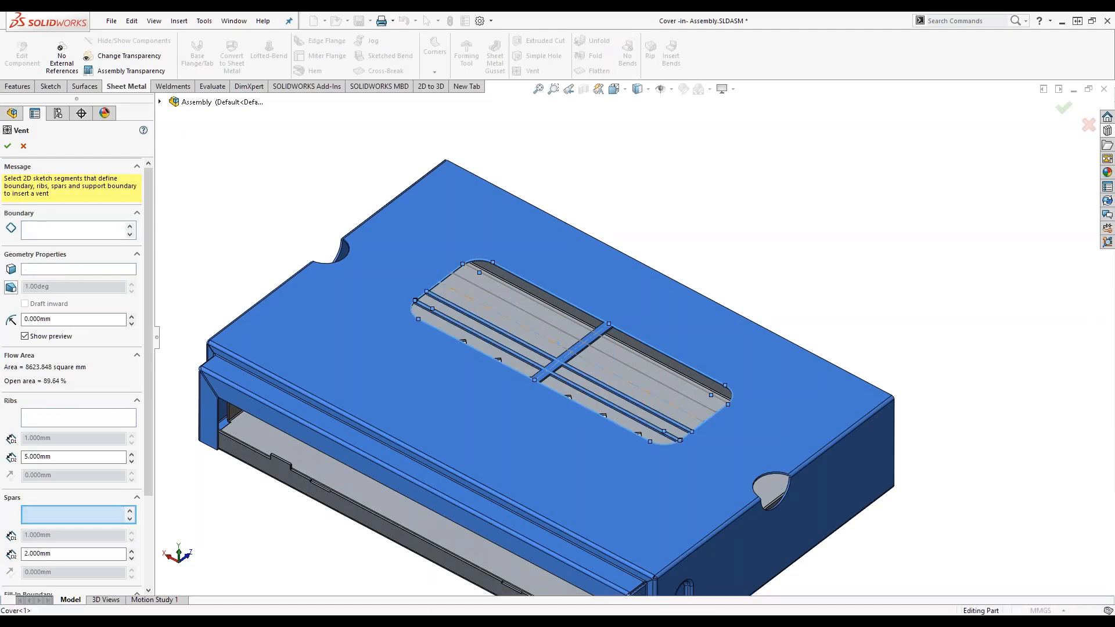
left_click(672, 402)
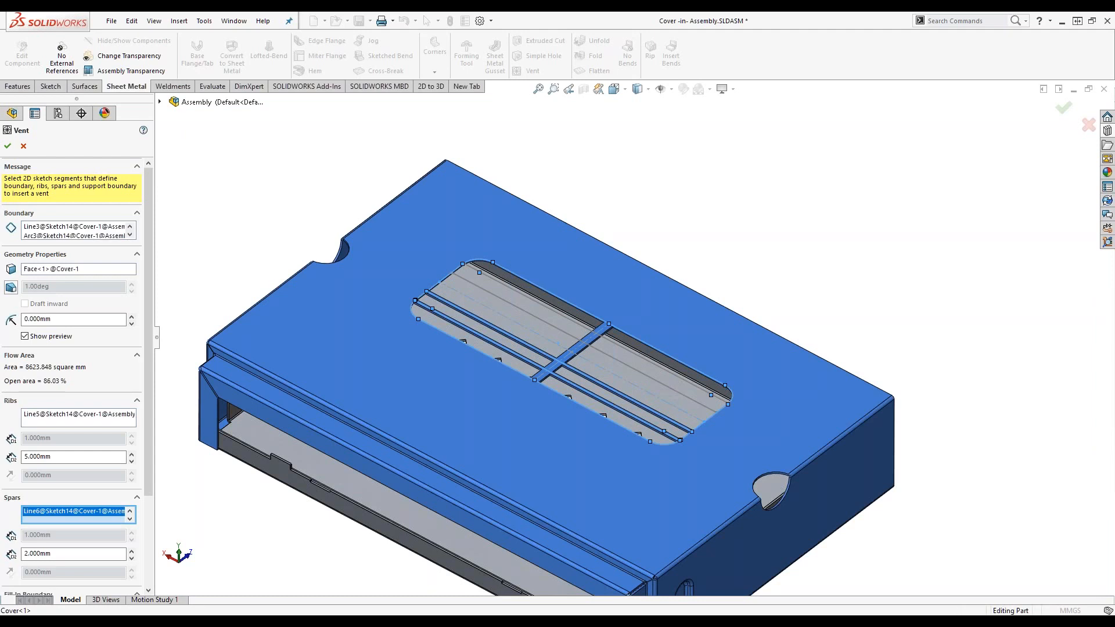
left_click(683, 380)
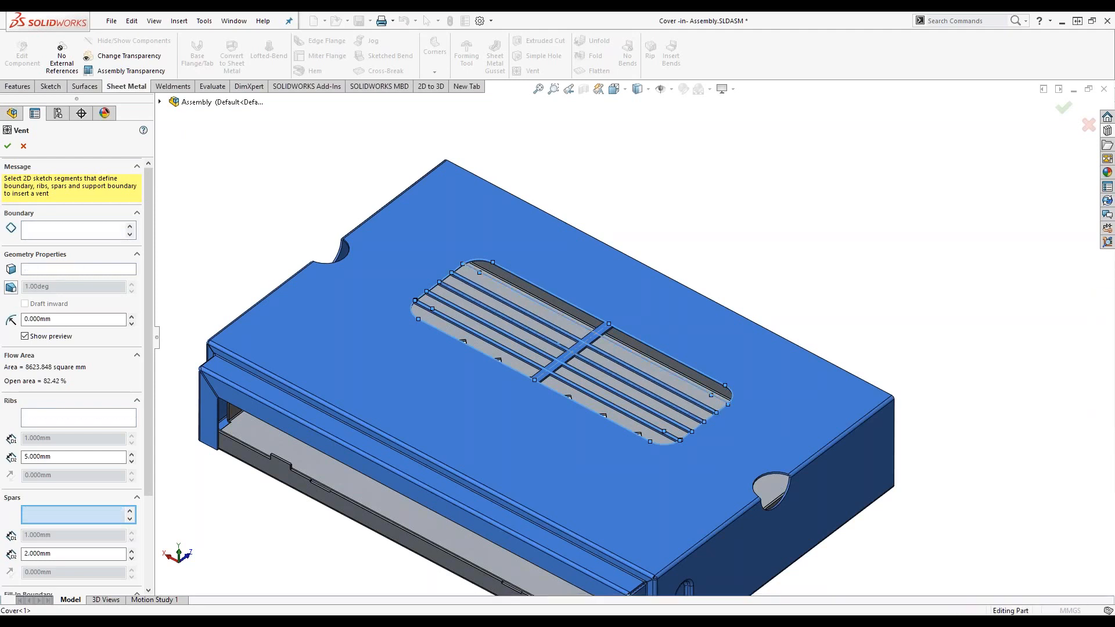
left_click(681, 384)
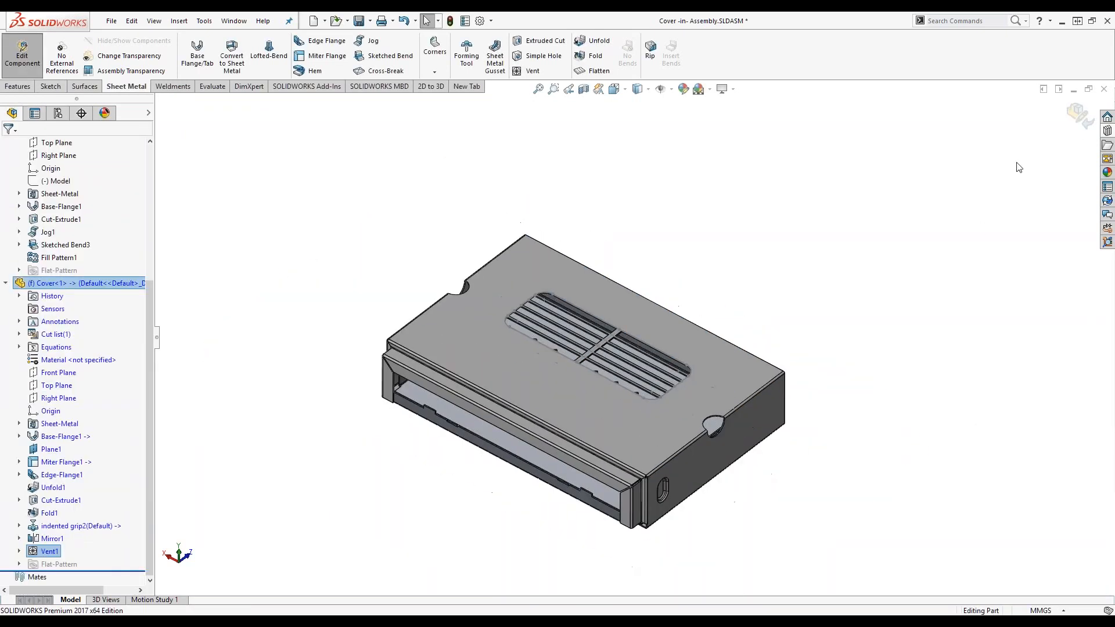
- Return to editing the assembly and hide the vent's Sketch14
left_click(1080, 116)
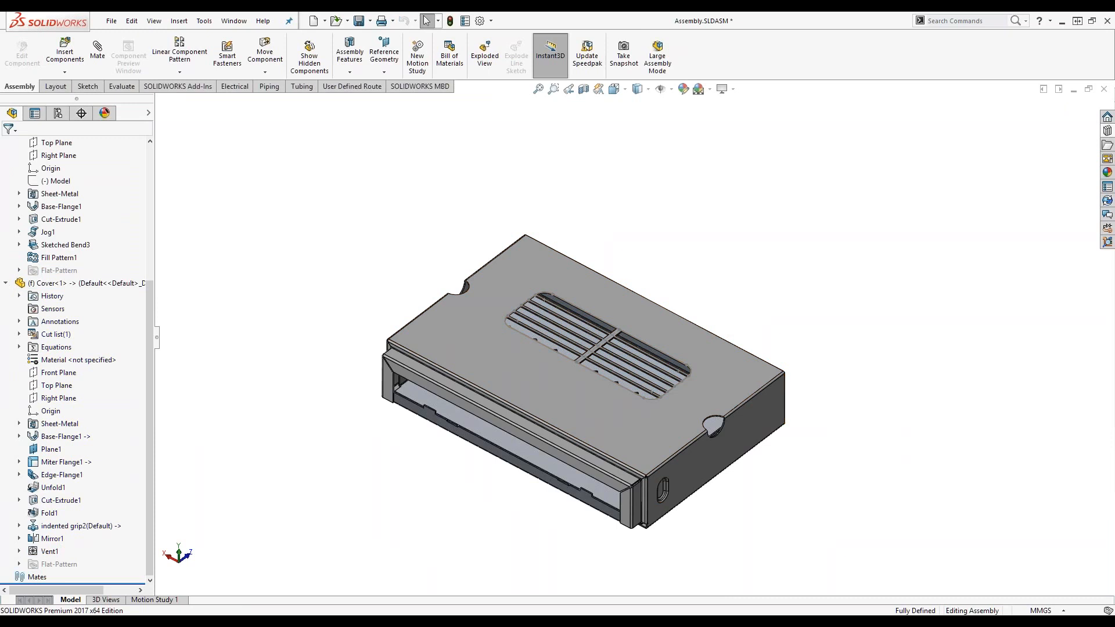
left_click(19, 551)
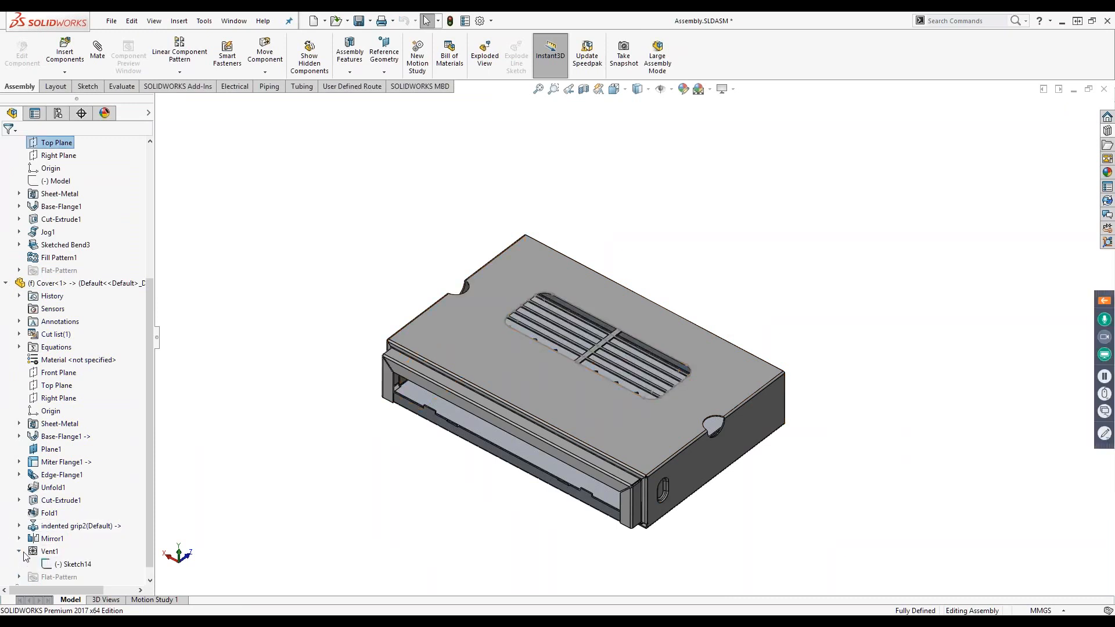
left_click(55, 565)
left_click(63, 527)
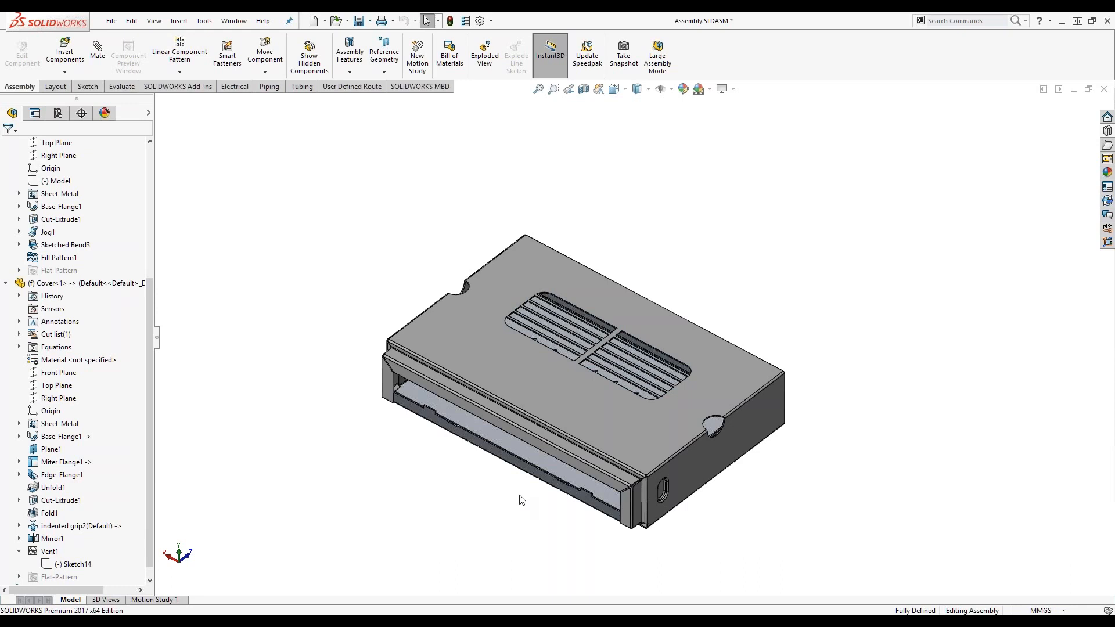
- Open the Base's Model sketch for editing within the assembly
middle_click_drag(525, 547, 532, 465)
scroll(58, 313, "up", 4)
left_click(55, 335)
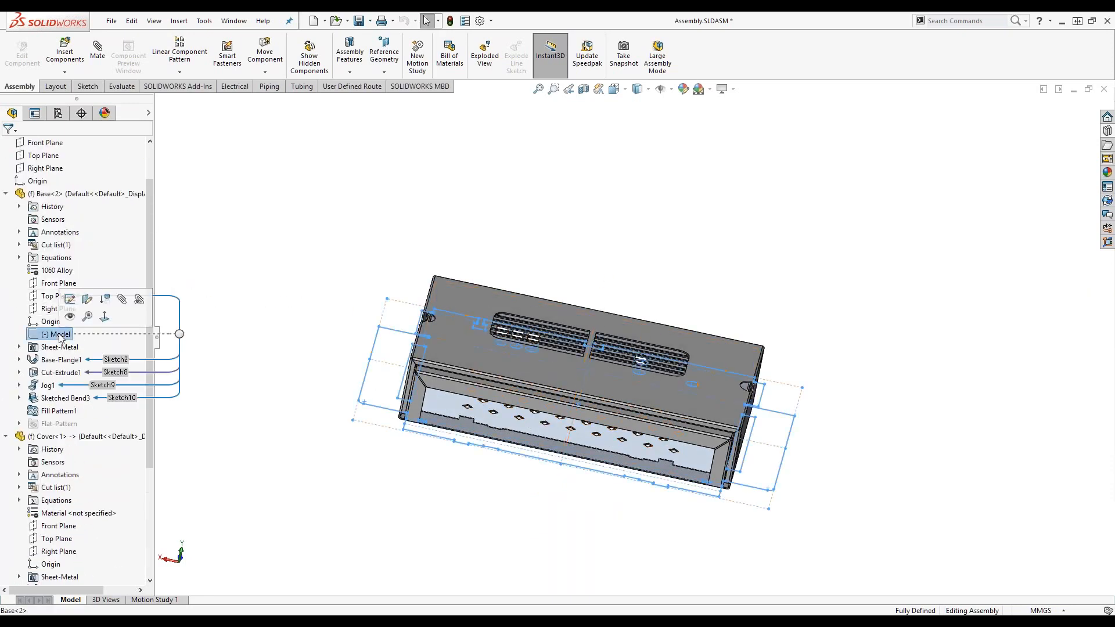
left_click(69, 300)
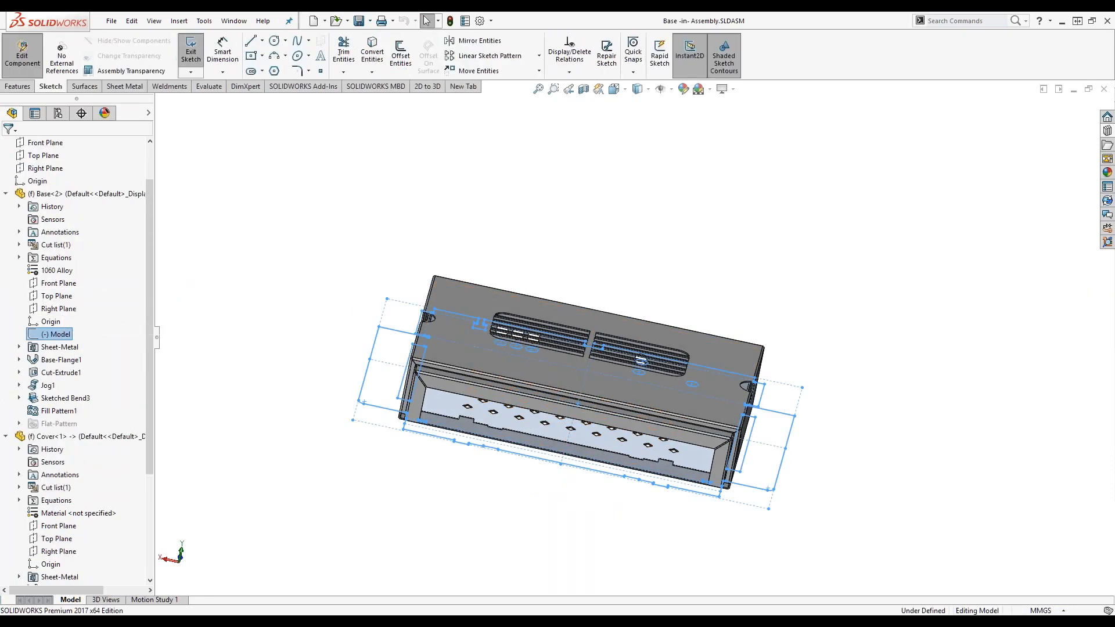
- Scale all entities of the Model sketch by 1.5 about its central origin, and exit the sketch to rebuild the assembly
left_click_drag(374, 237, 821, 536)
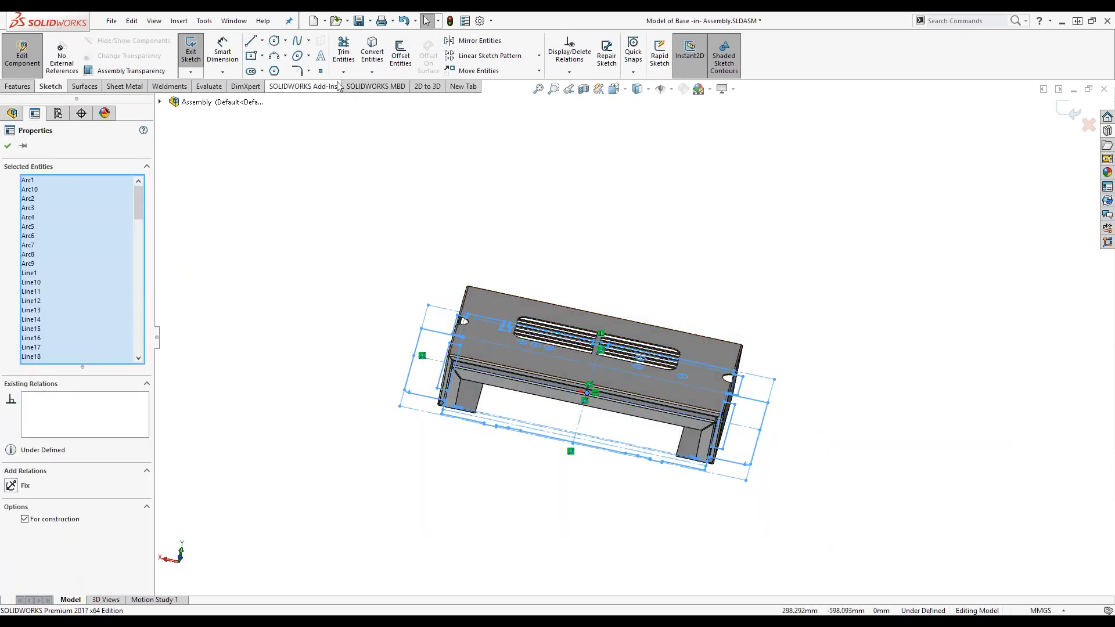
left_click(539, 71)
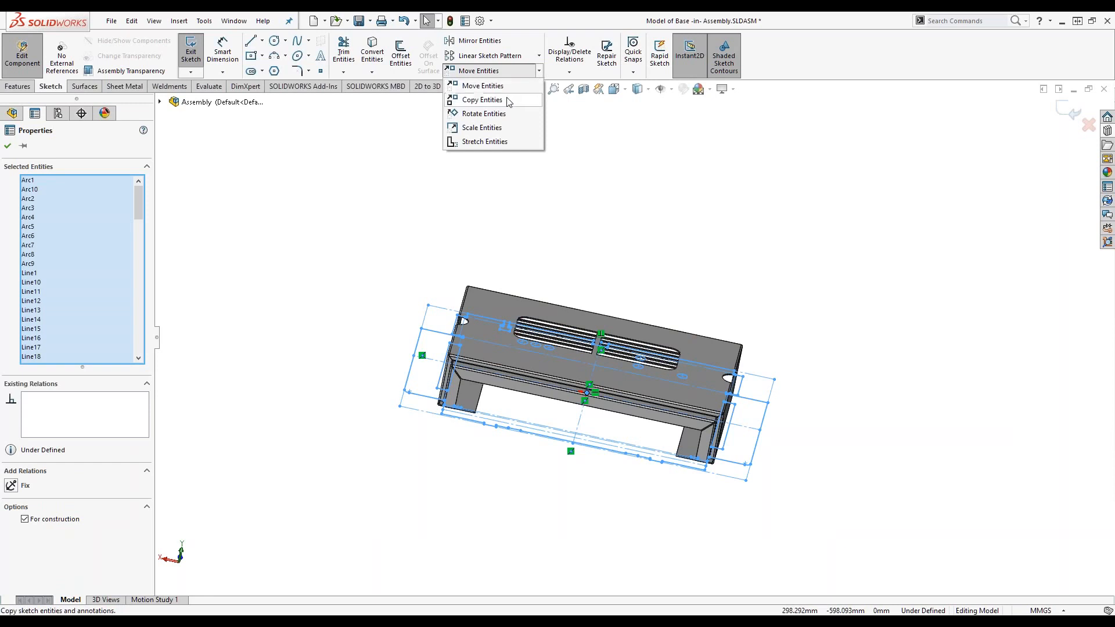
left_click(497, 129)
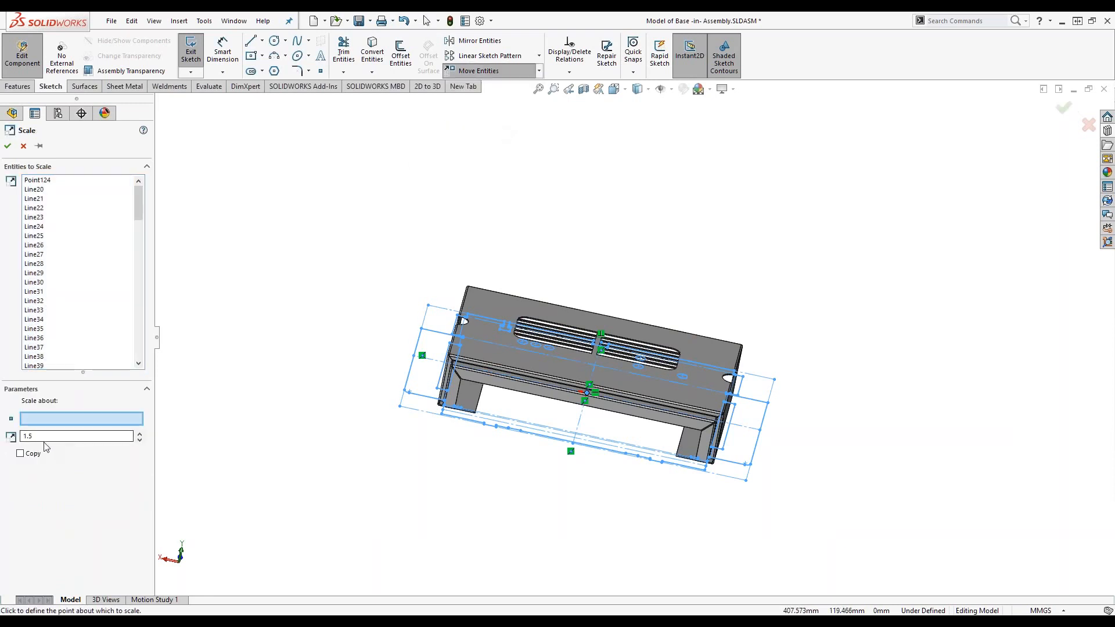
left_click(586, 393)
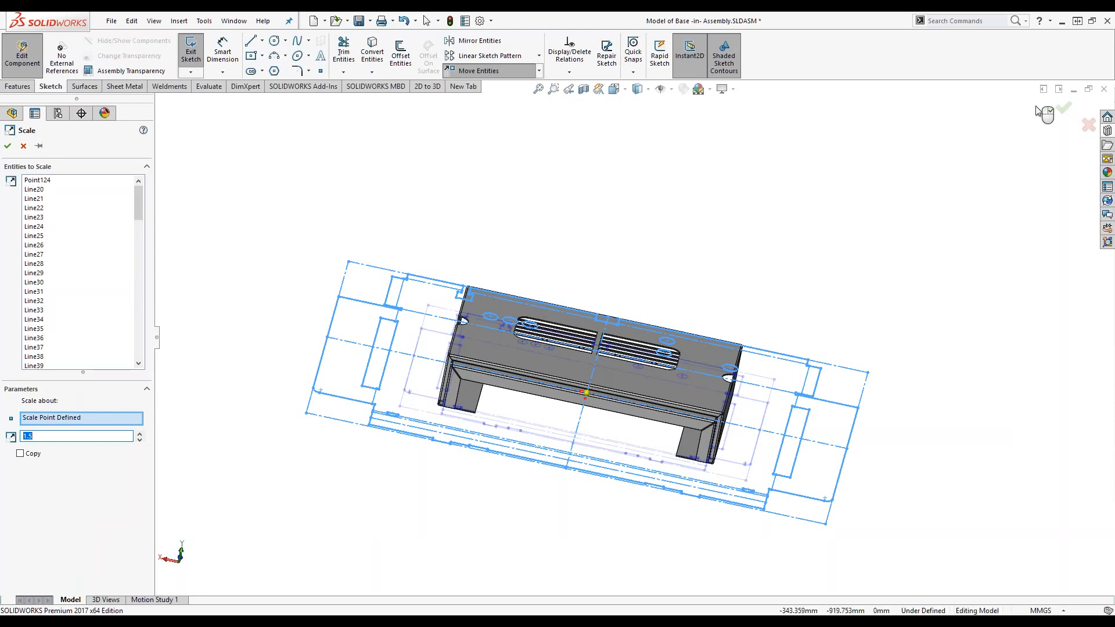
left_click(1071, 112)
middle_click_drag(652, 275, 622, 336)
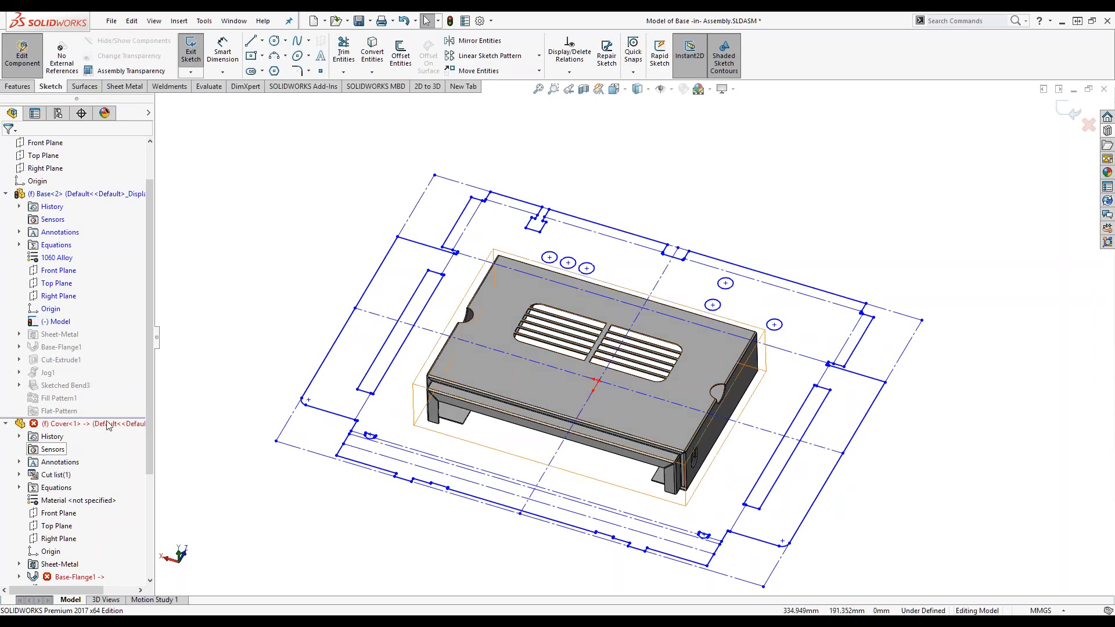
left_click(1069, 112)
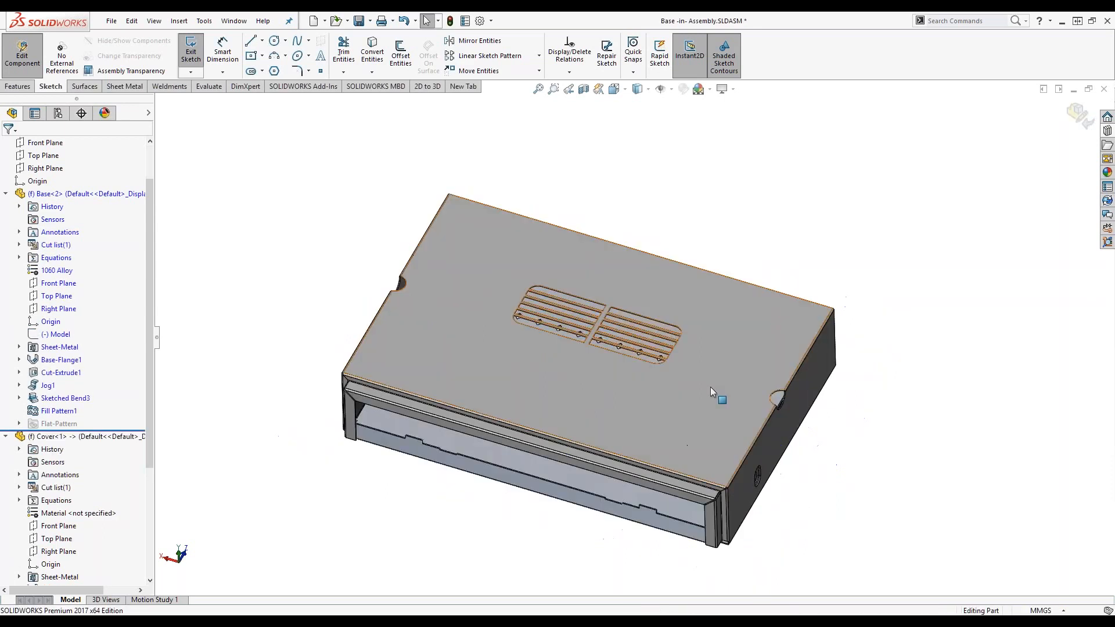
- Inspect how the resized Base and Cover fit together around the front opening, and undo the sketch scaling
middle_click_drag(827, 457, 877, 337)
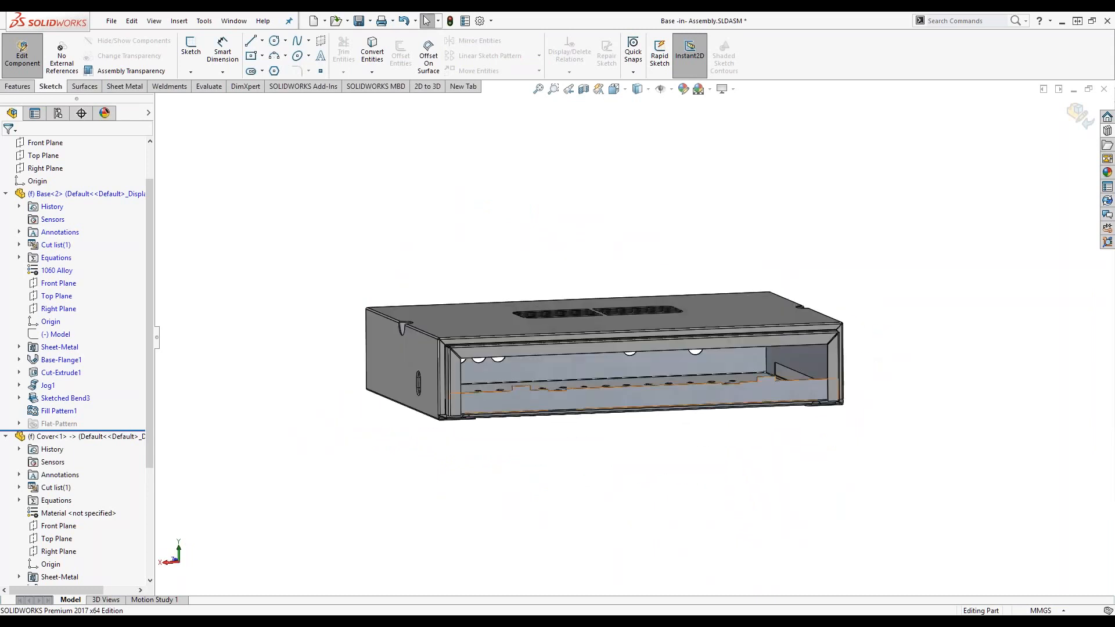
scroll(871, 348, "down", 3)
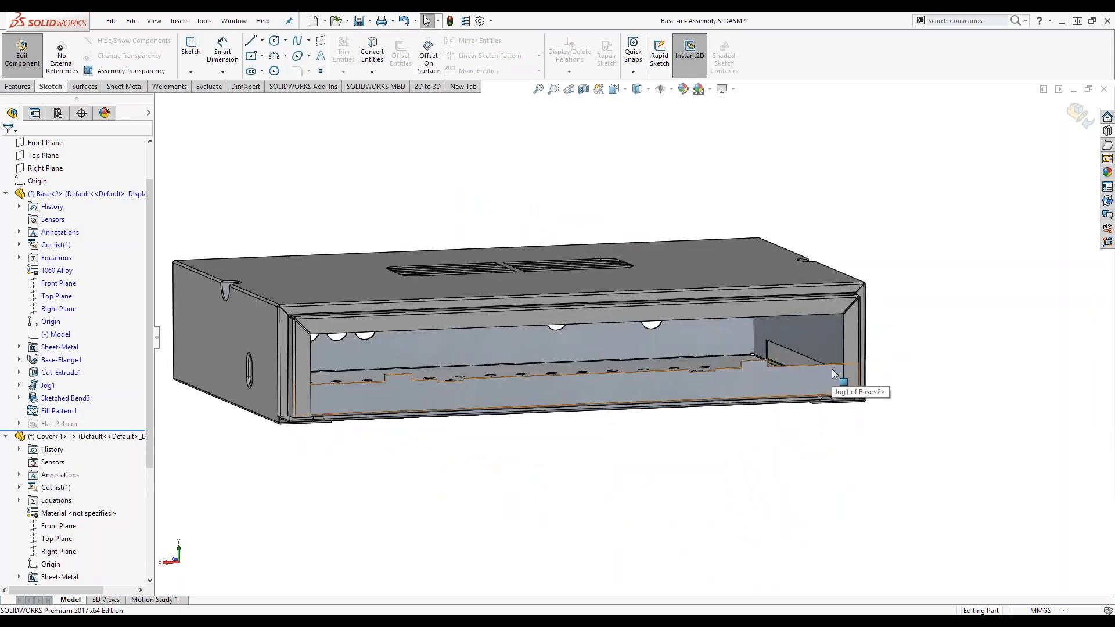
middle_click_drag(897, 356, 848, 392)
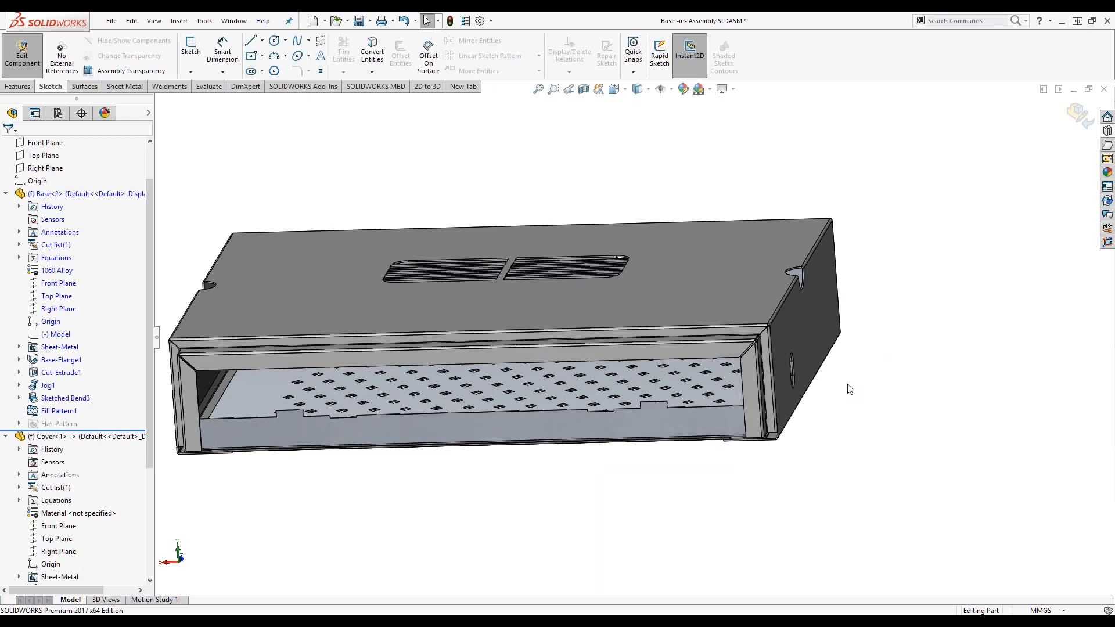
scroll(862, 377, "up", 1)
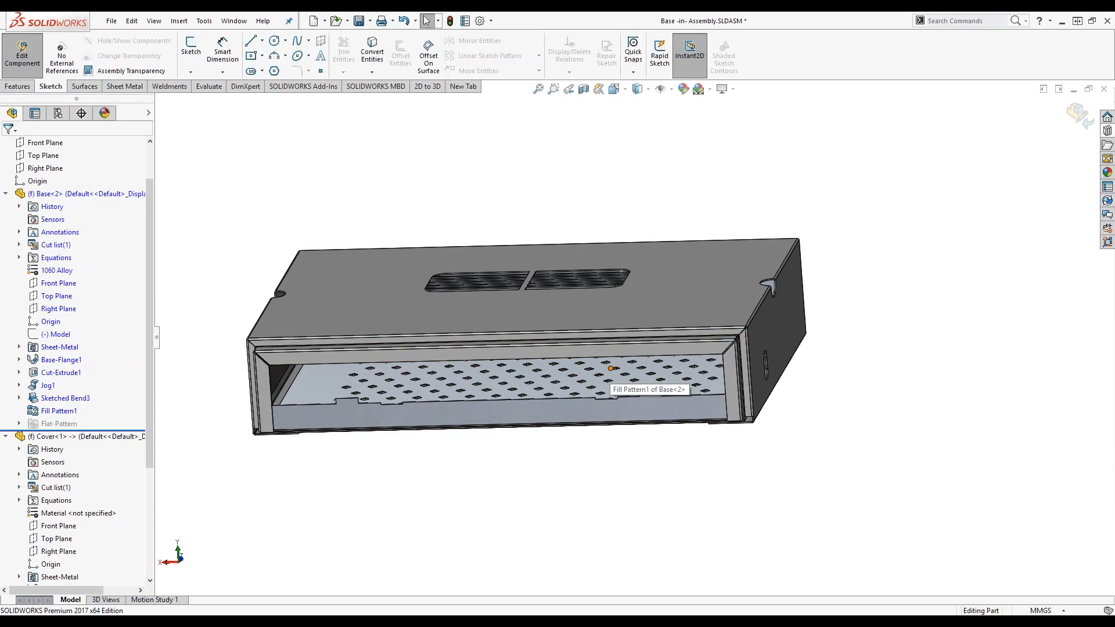
key("ctrl+z")
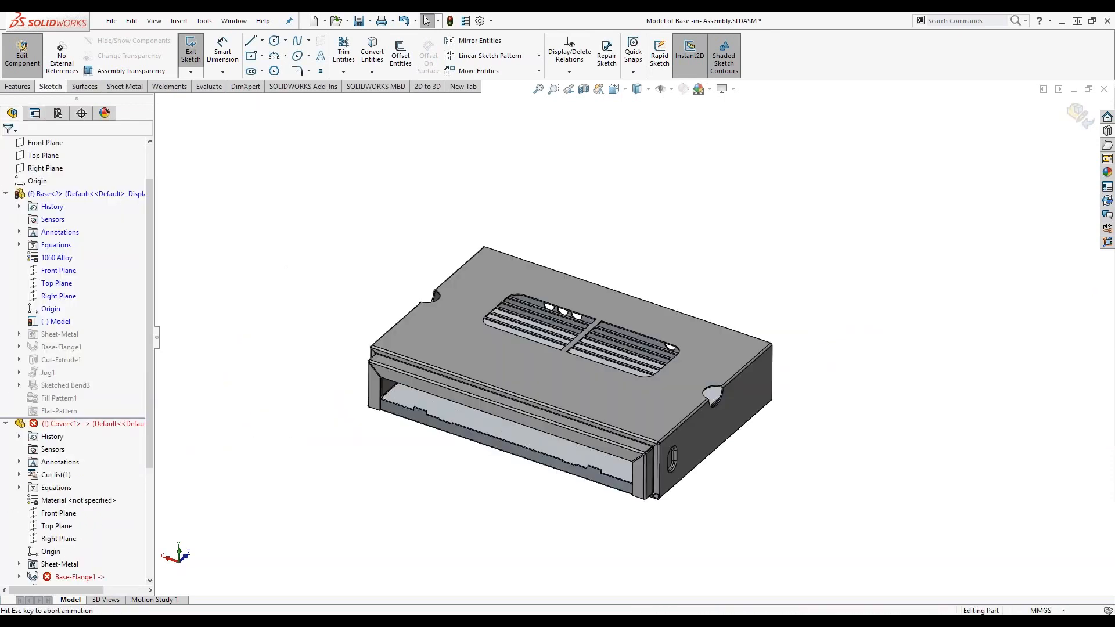
- Open the Cover part in its own window and flatten it into its flat pattern
left_click(723, 393)
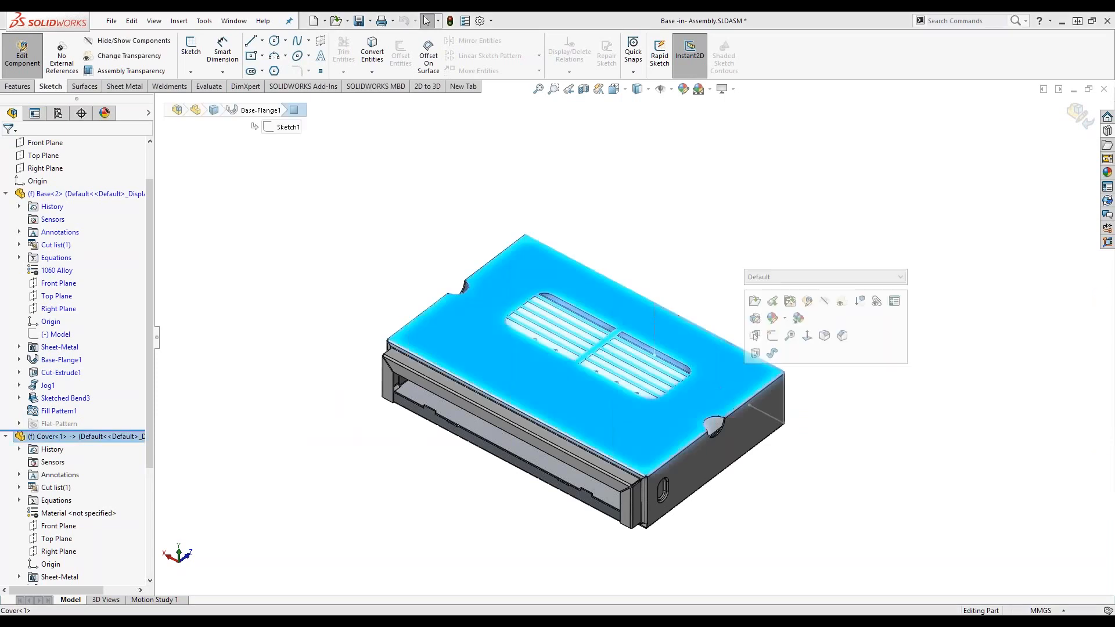
left_click(749, 300)
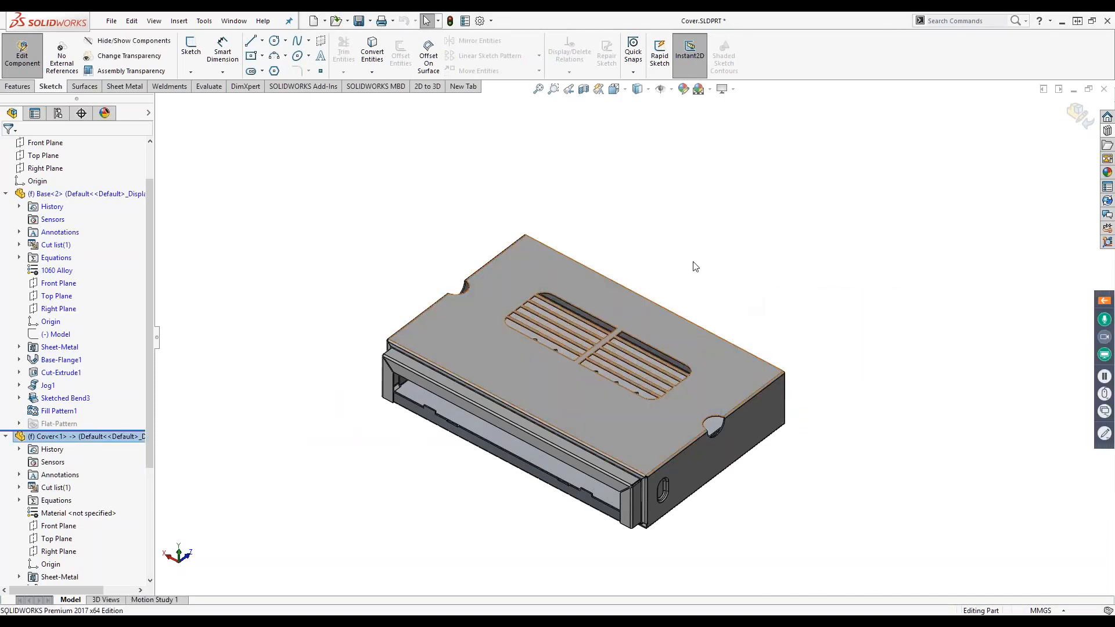
middle_click_drag(760, 321, 638, 273)
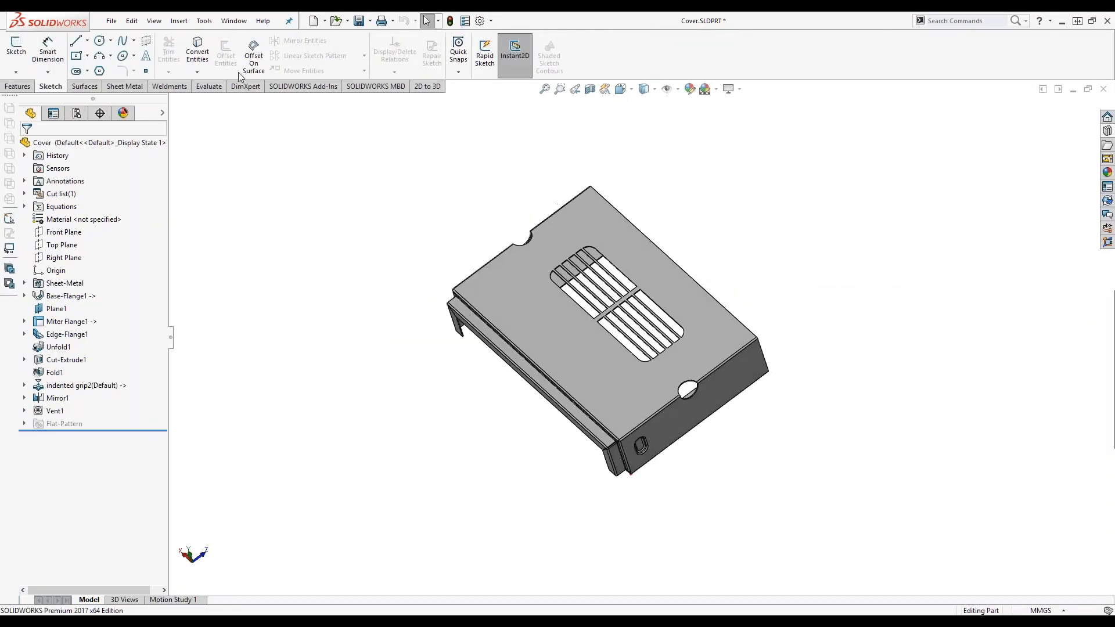
left_click(125, 86)
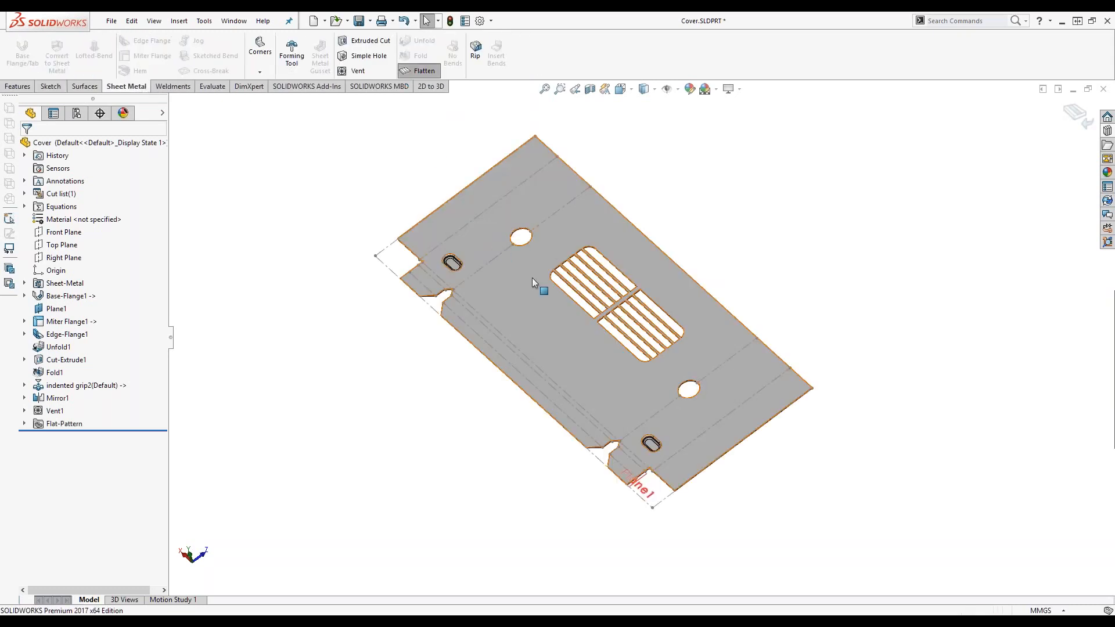
middle_click_drag(841, 420, 531, 340)
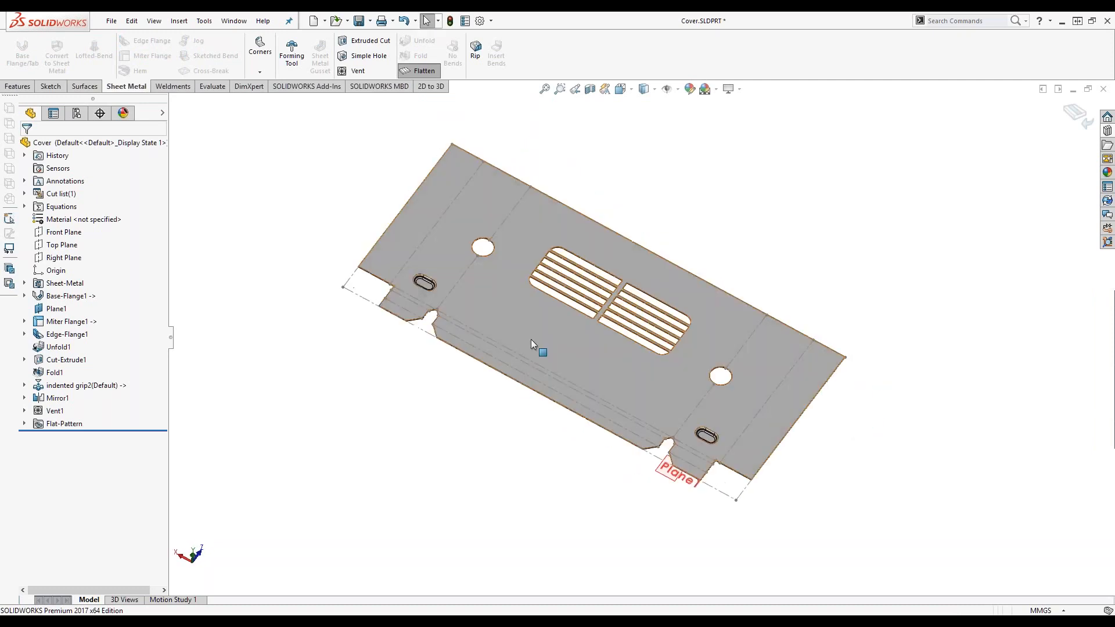
- Return the Cover to its folded state and open its drawing
right_click(531, 339)
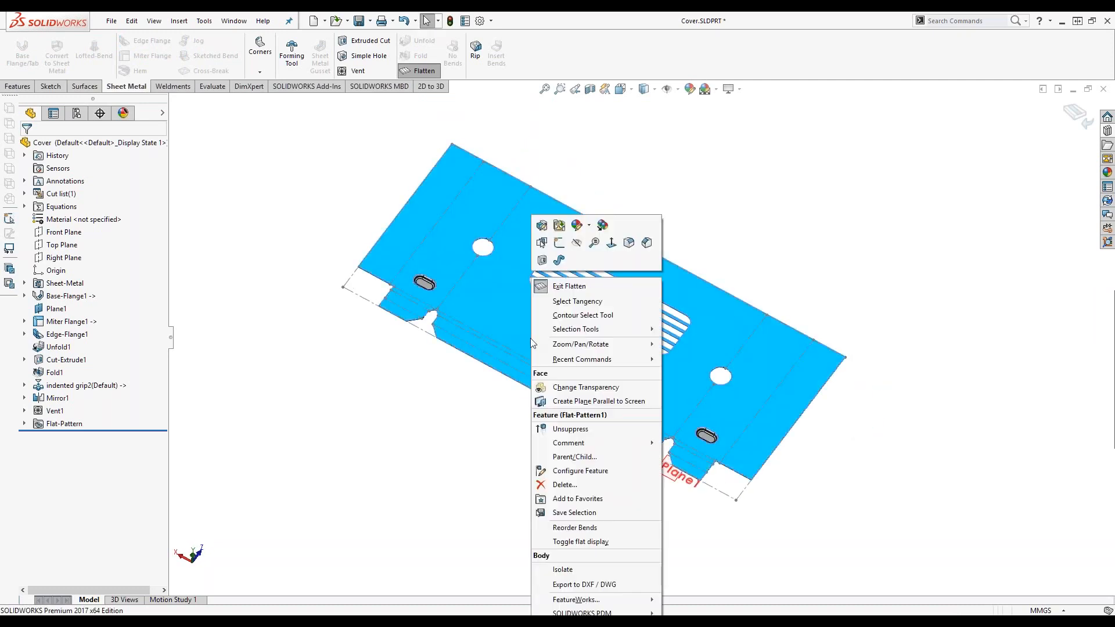
left_click(608, 590)
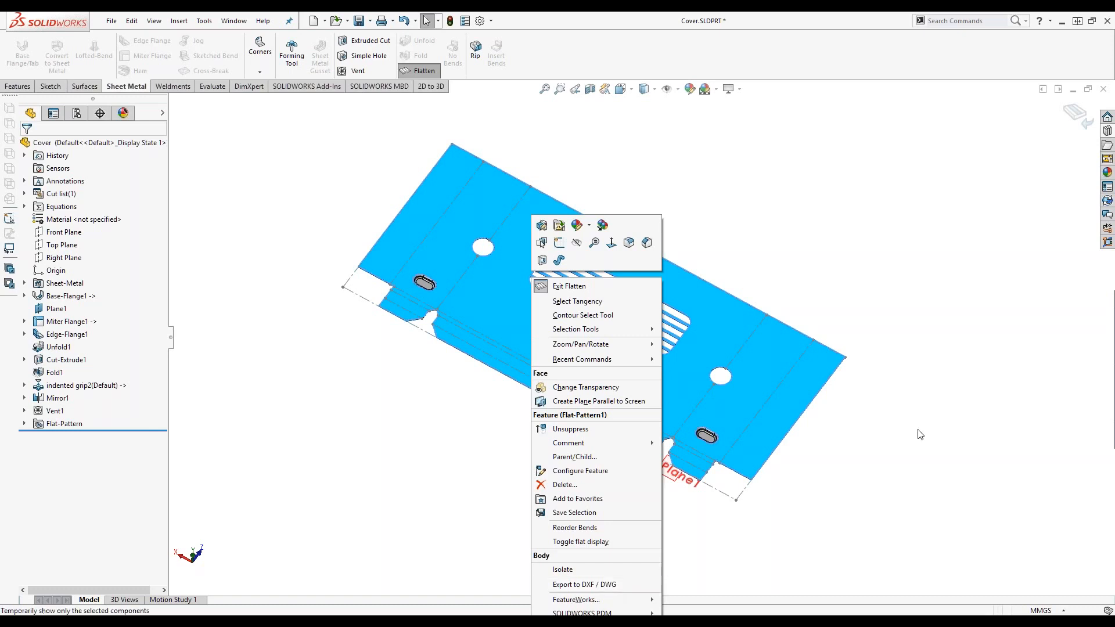
left_click(419, 70)
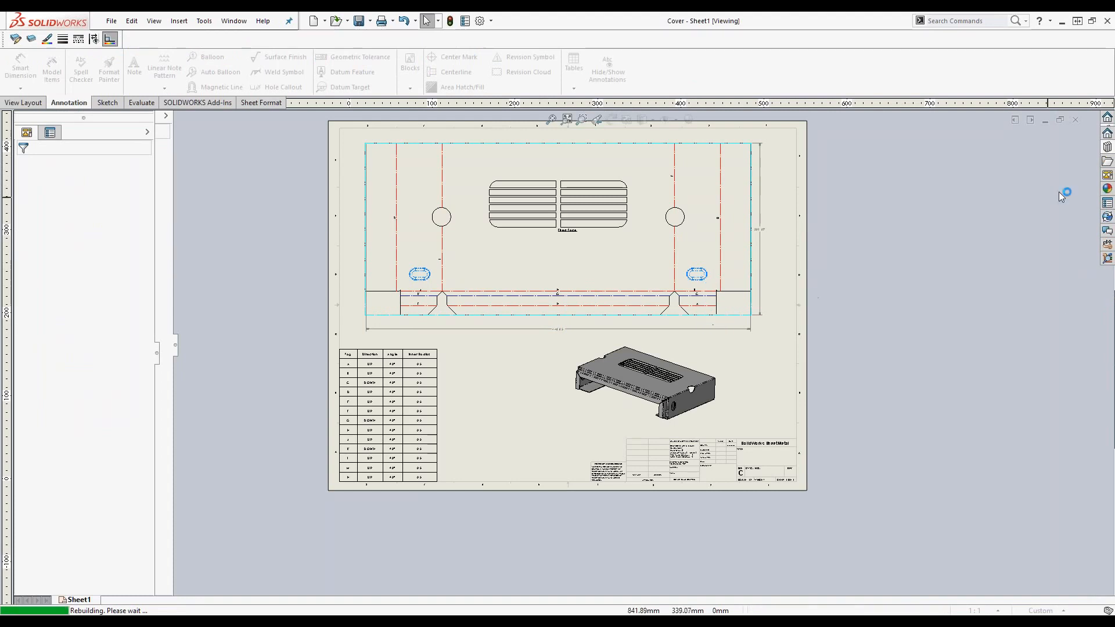
left_click(1106, 173)
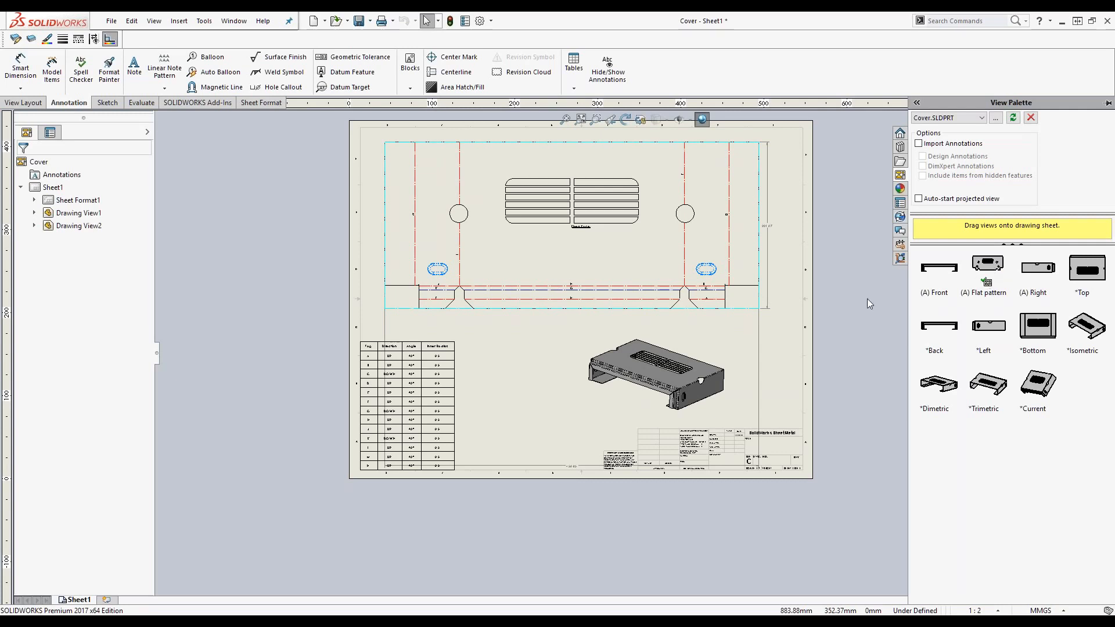
- Move the flat pattern's overall length dimension to just below the view, above the bend table and isometric view
scroll(587, 256, "down", 3)
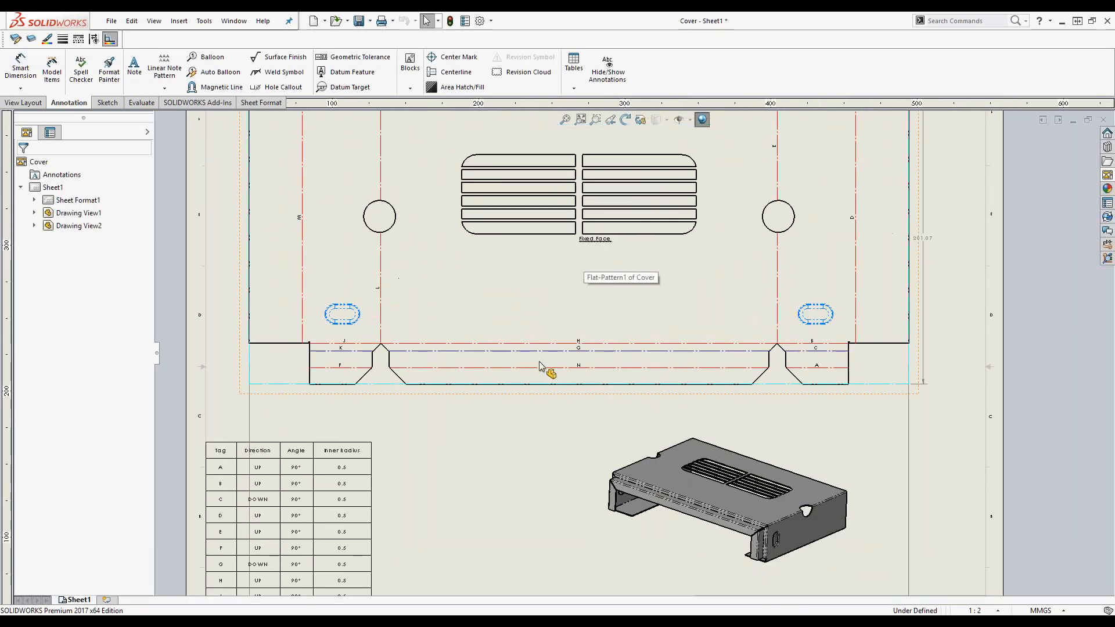
scroll(657, 398, "up", 3)
scroll(354, 551, "down", 3)
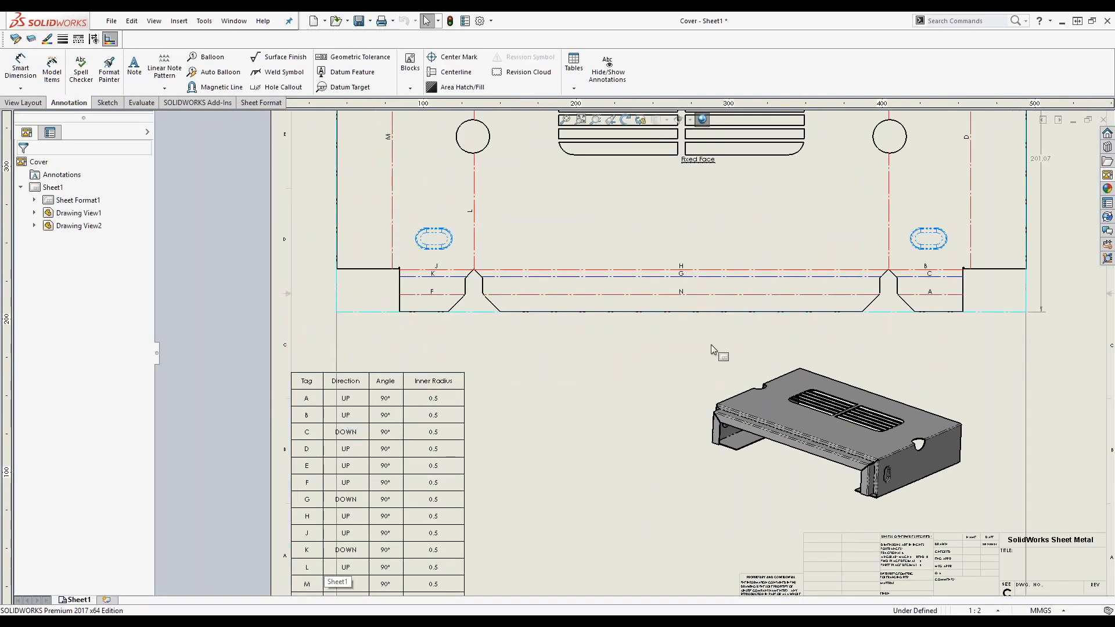
scroll(714, 348, "up", 3)
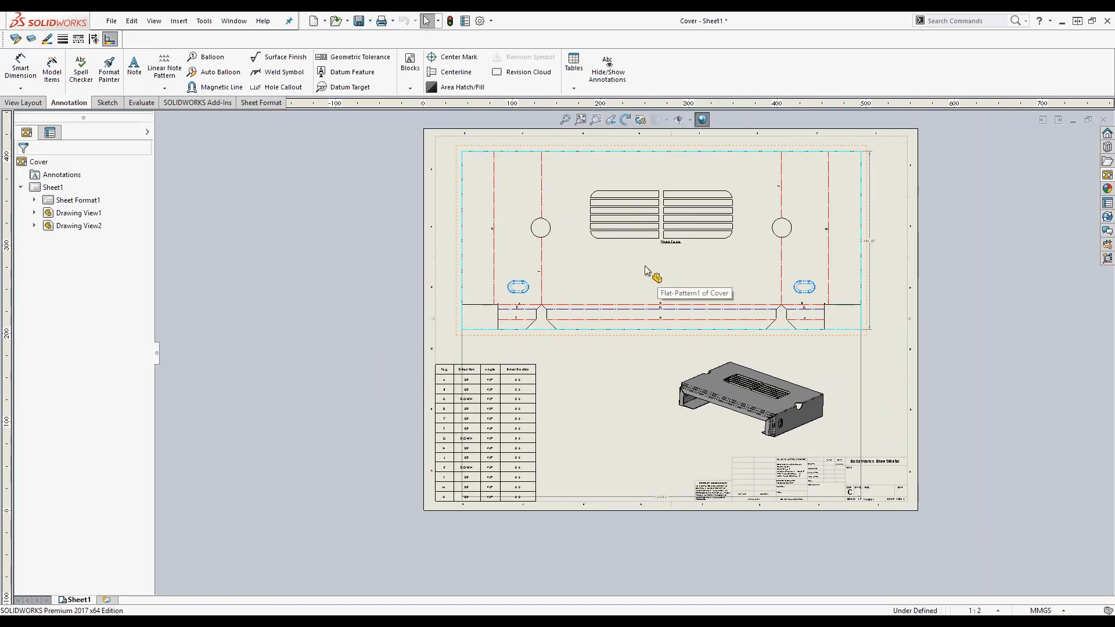
left_click(668, 498)
left_click_drag(661, 451, 666, 352)
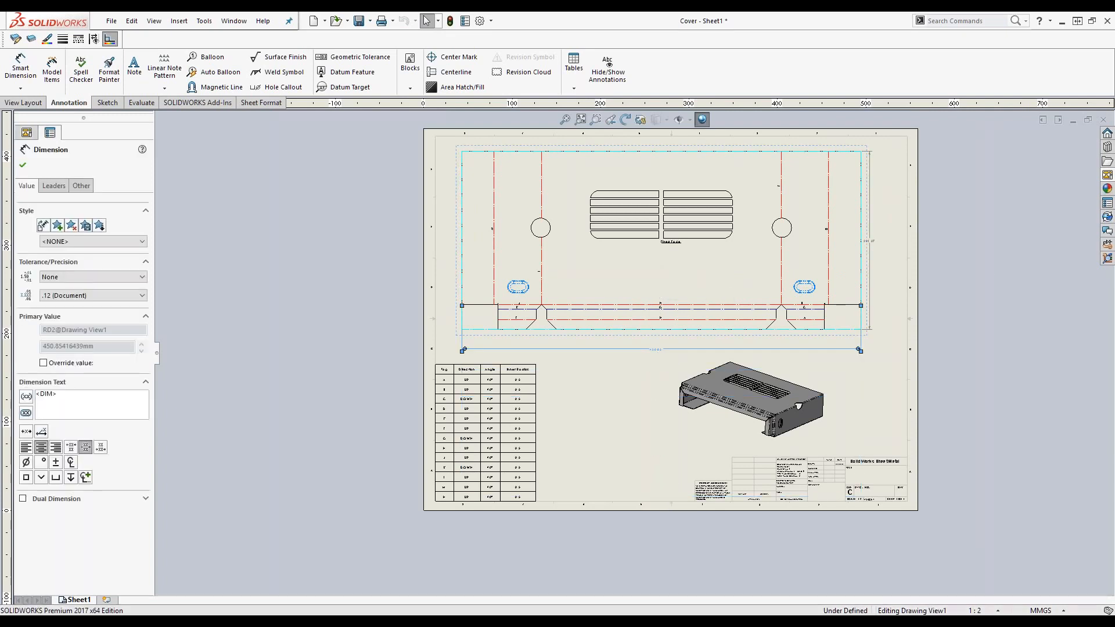
left_click(1004, 268)
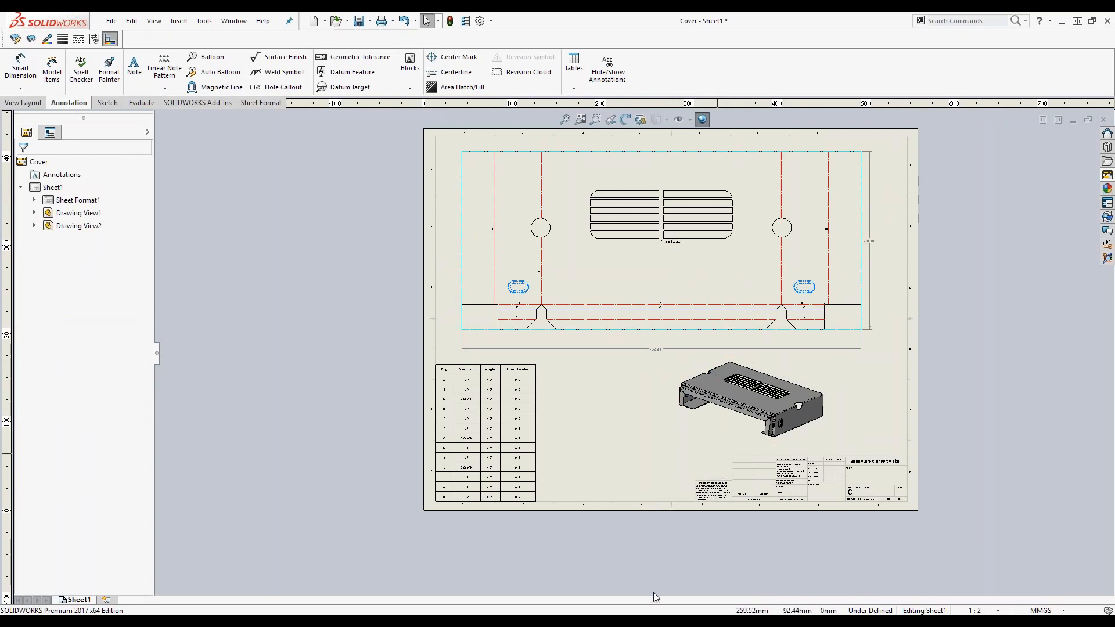
- Switch to the PowerPoint slide show titled SolidWorks Sheet Metal Design Solution
mouse_move(561, 621)
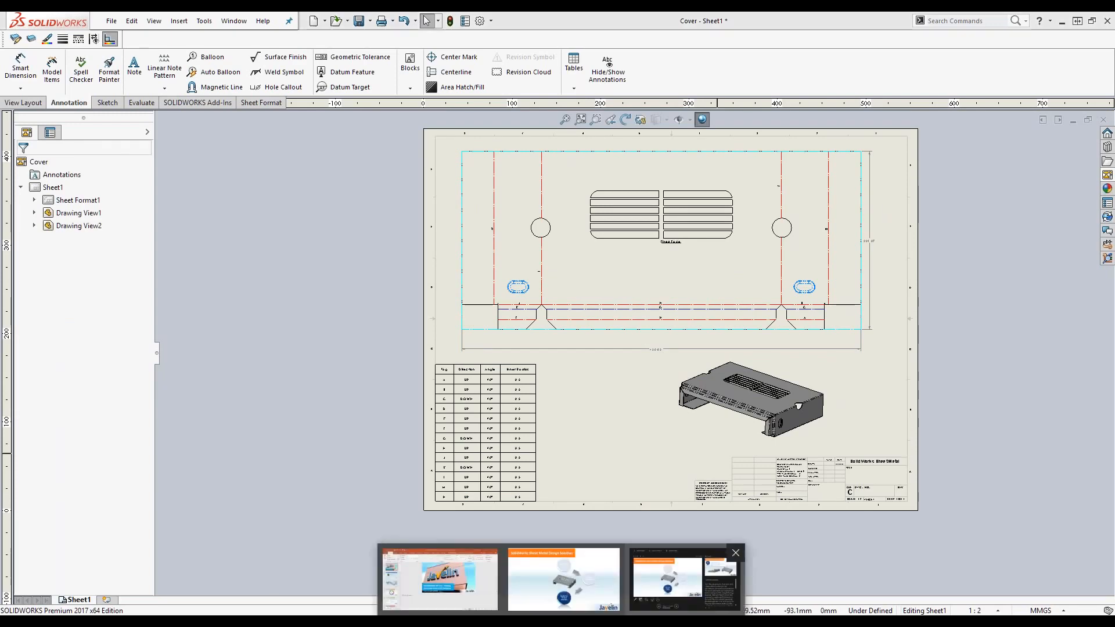
left_click(564, 579)
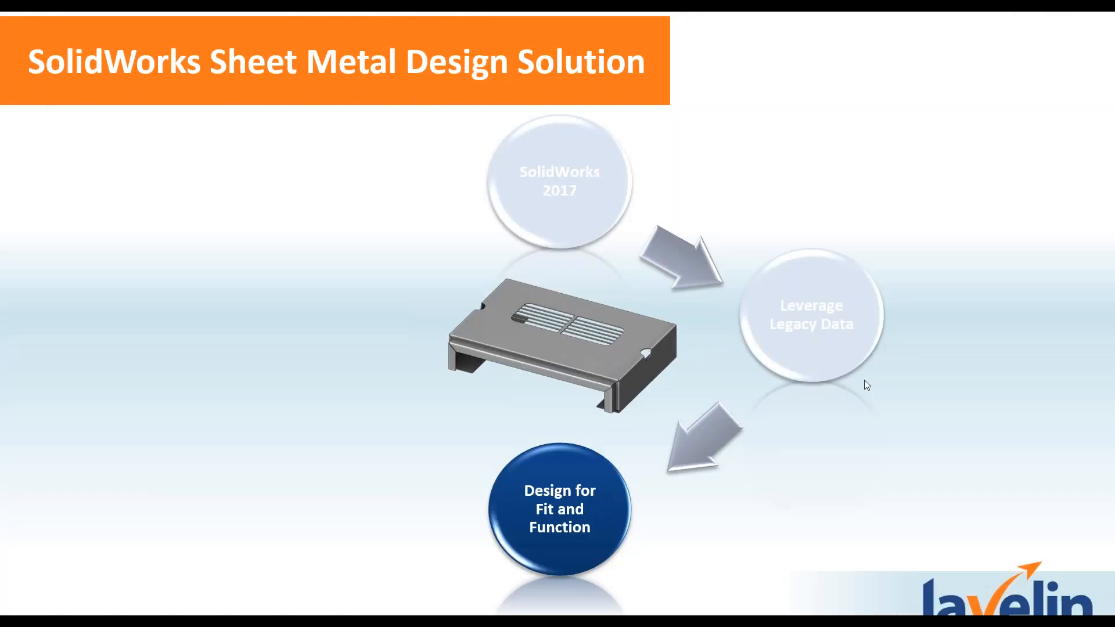